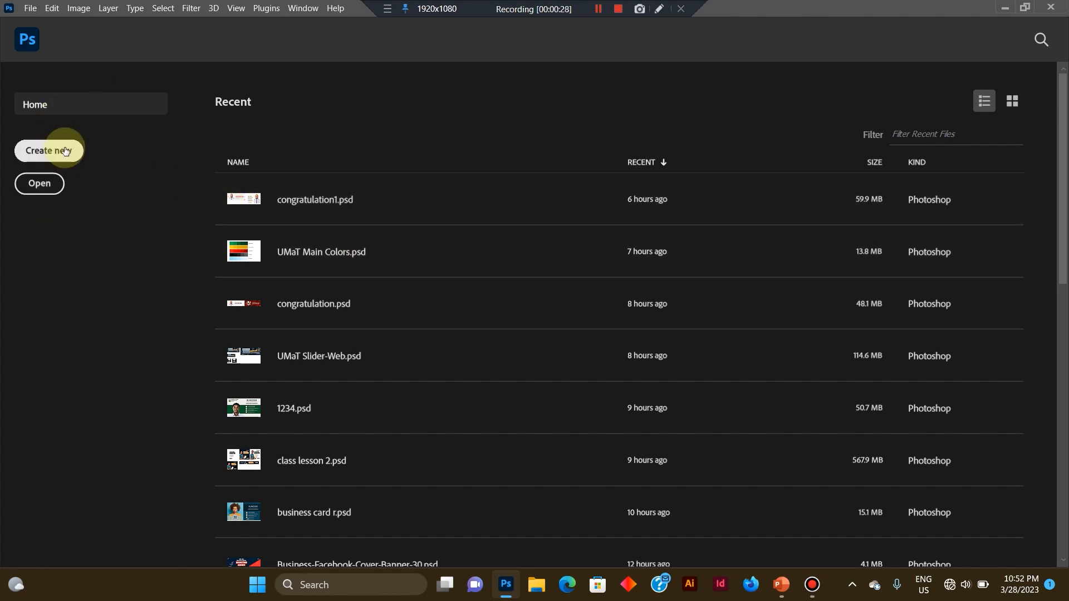
Open the setup dialog for a new document.
left_click(31, 9)
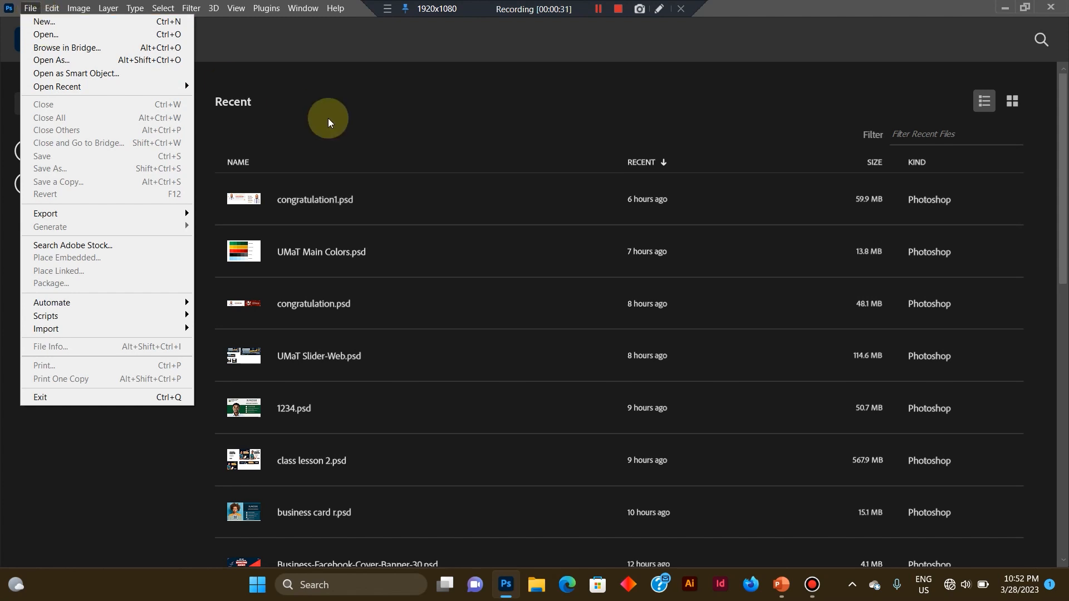
left_click(345, 122)
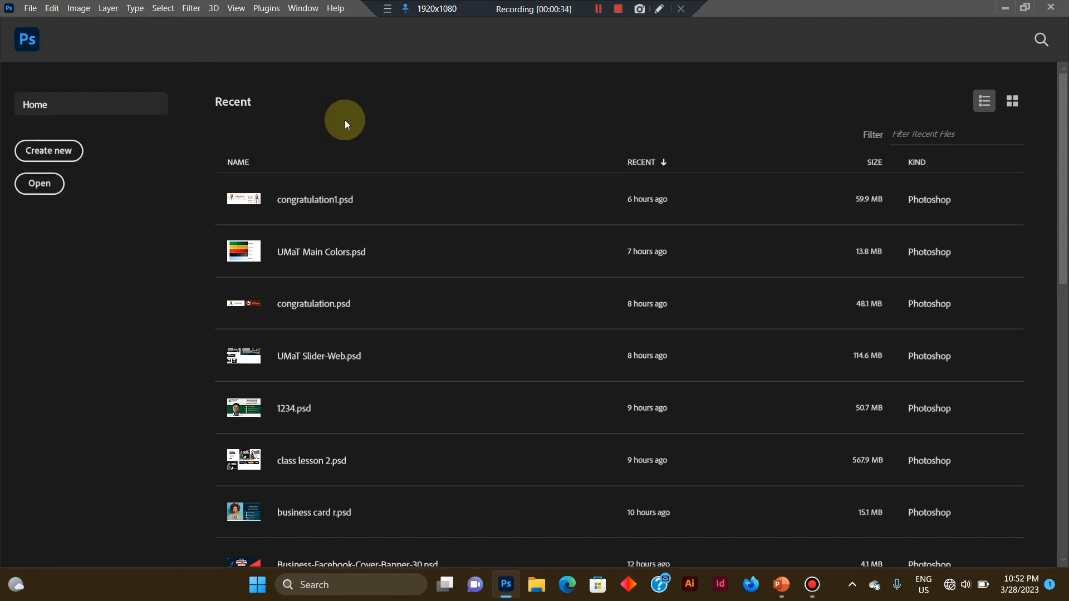
key("ctrl+n")
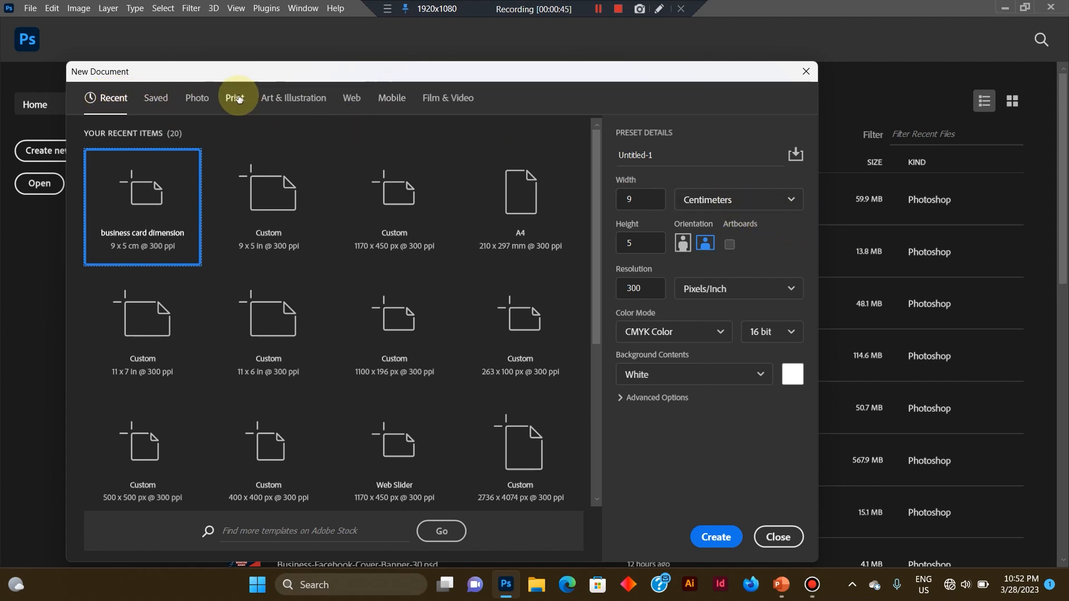
Examine the width, color mode, resolution and measurement unit options for the new document.
left_click(639, 196)
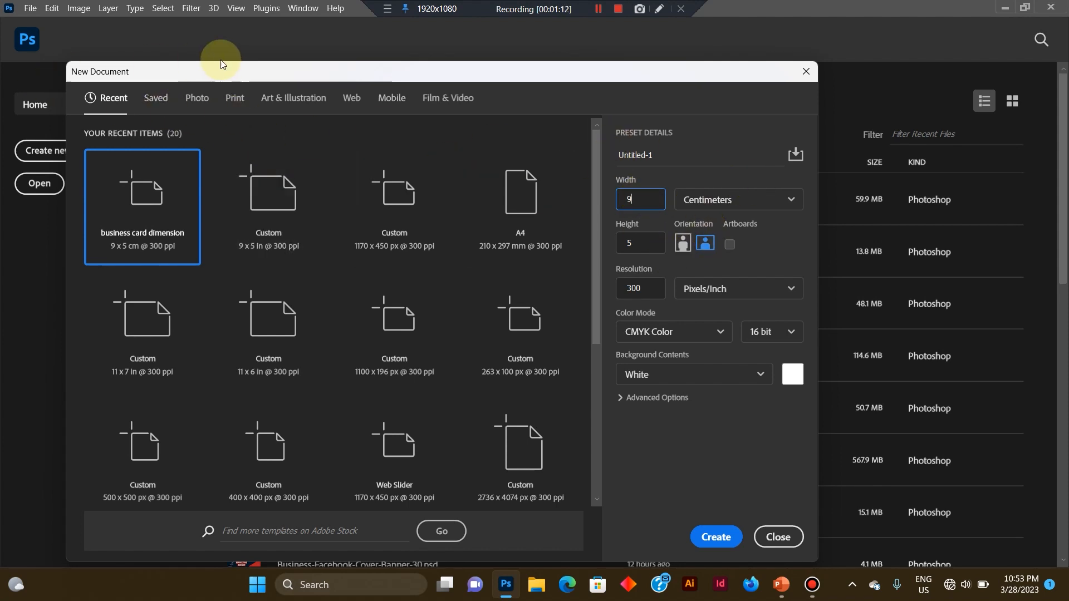
left_click(680, 321)
left_click(680, 322)
left_click(680, 322)
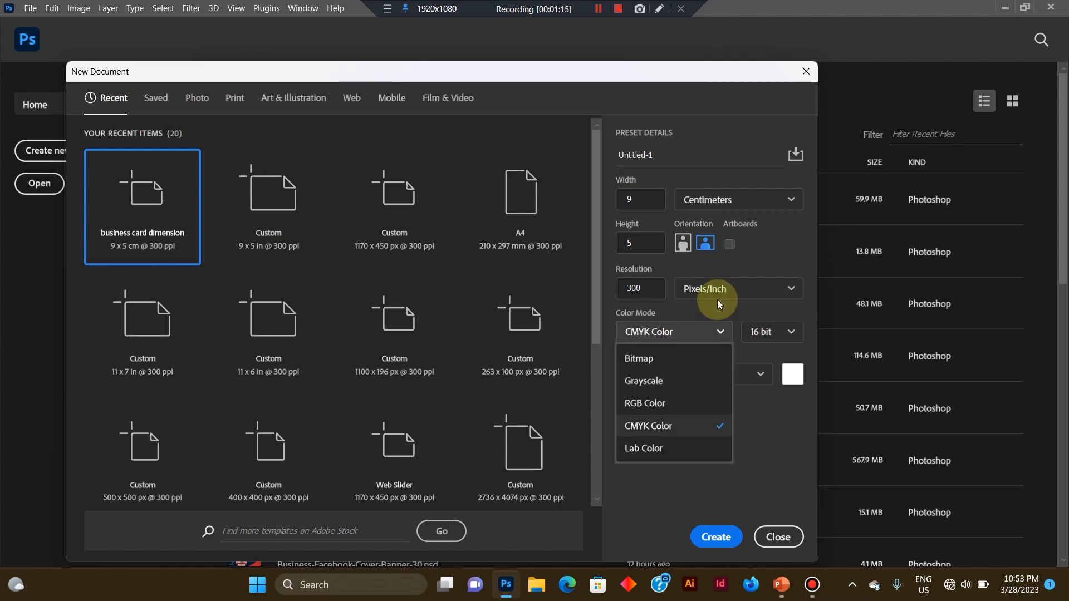
left_click(659, 289)
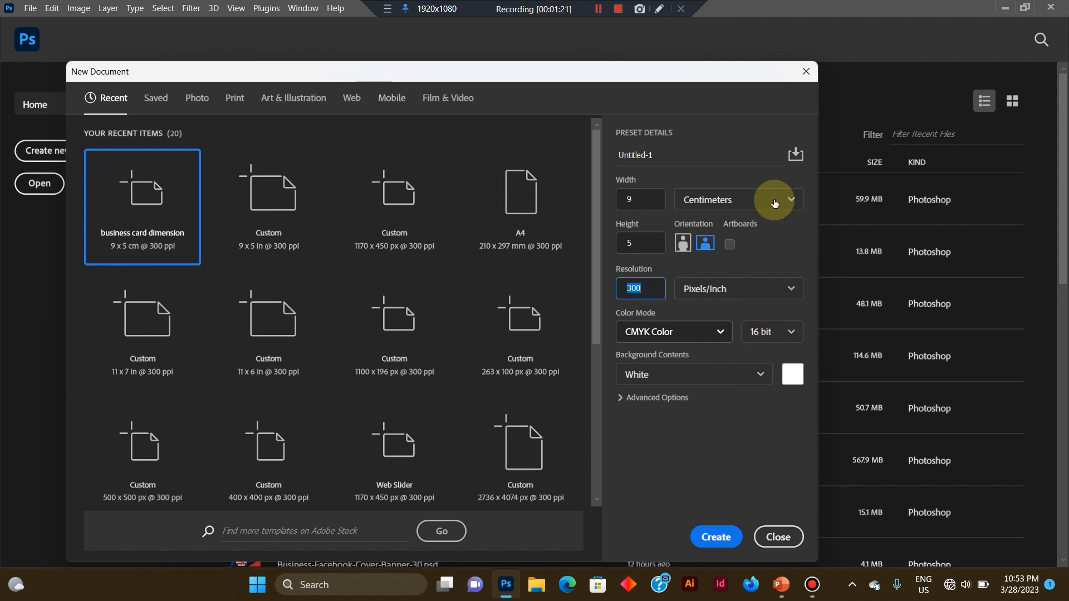
left_click(758, 202)
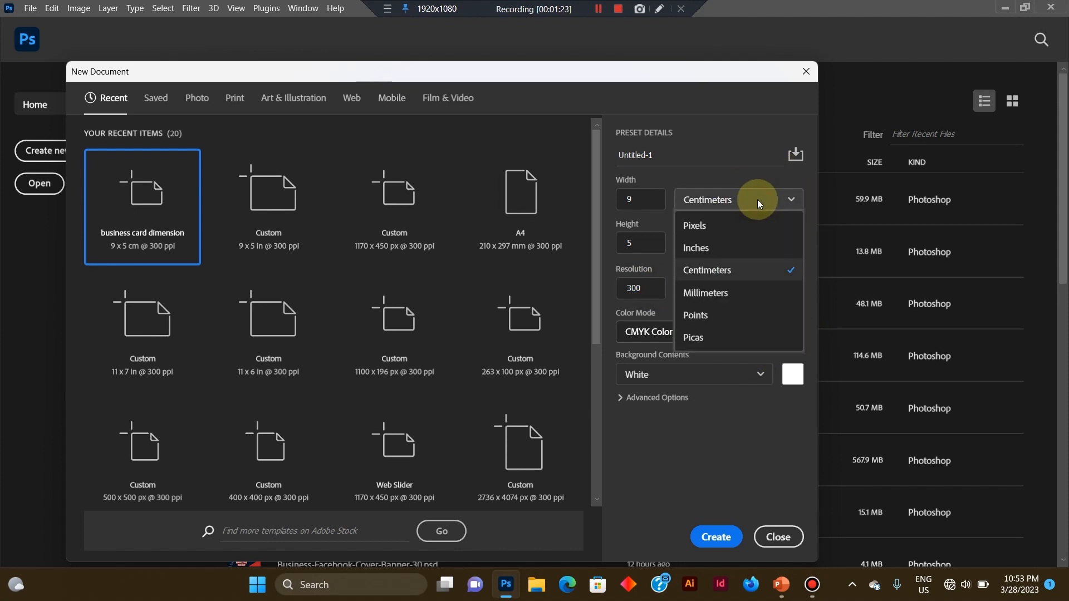
left_click(758, 199)
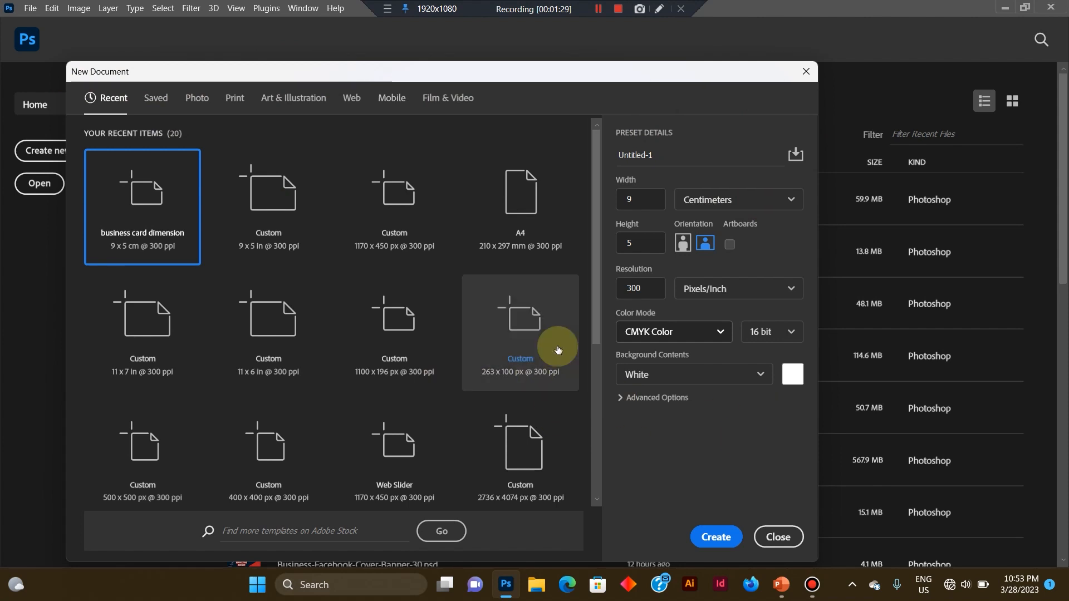
Turn on artboards to check which color modes they allow, and turn artboards off again.
left_click(729, 242)
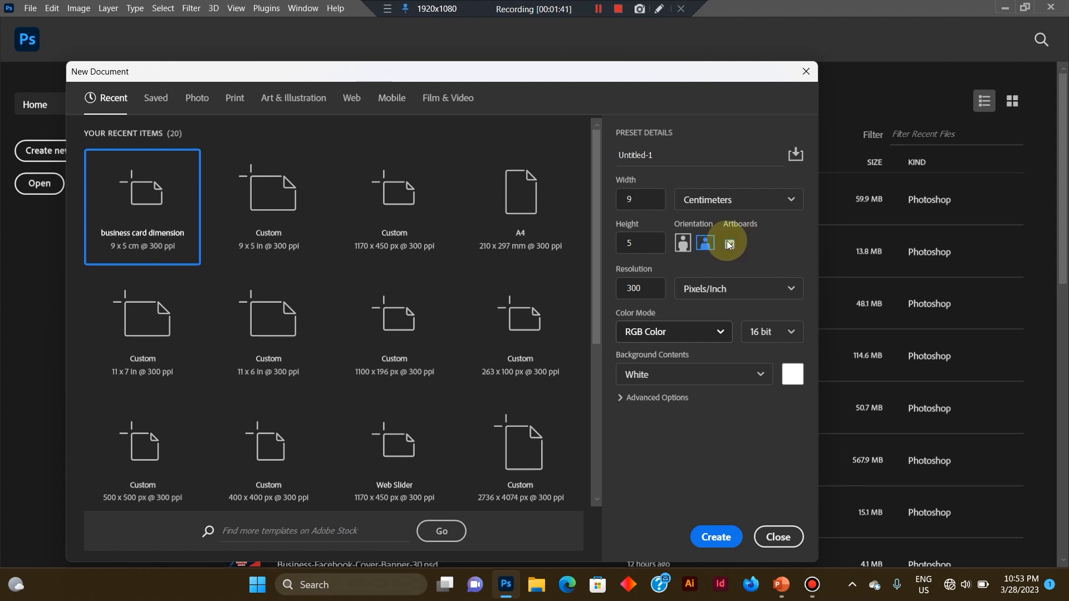
left_click(728, 243)
left_click(684, 337)
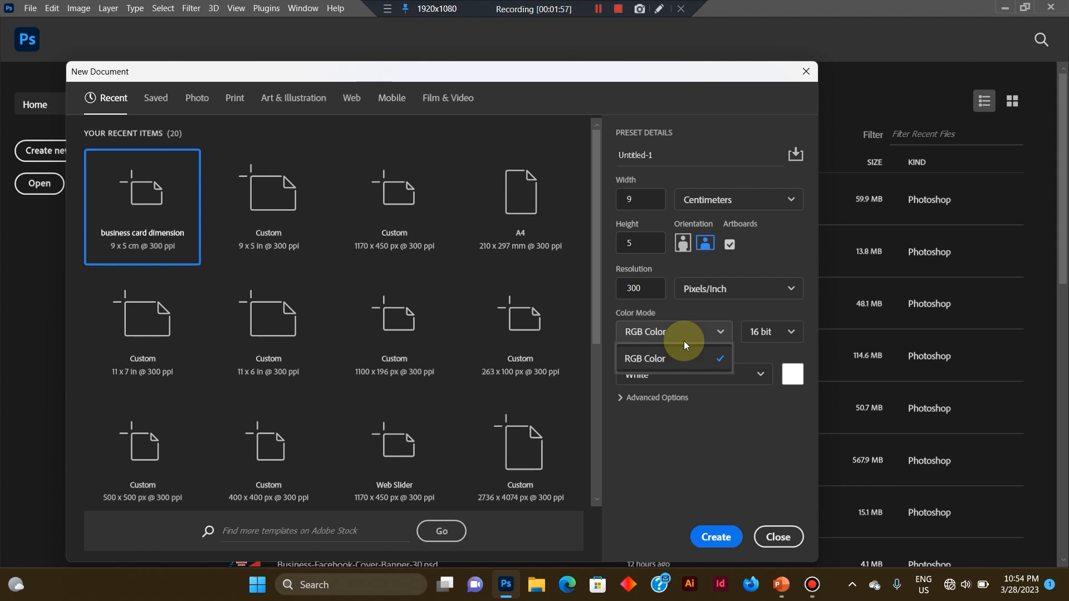
left_click(683, 341)
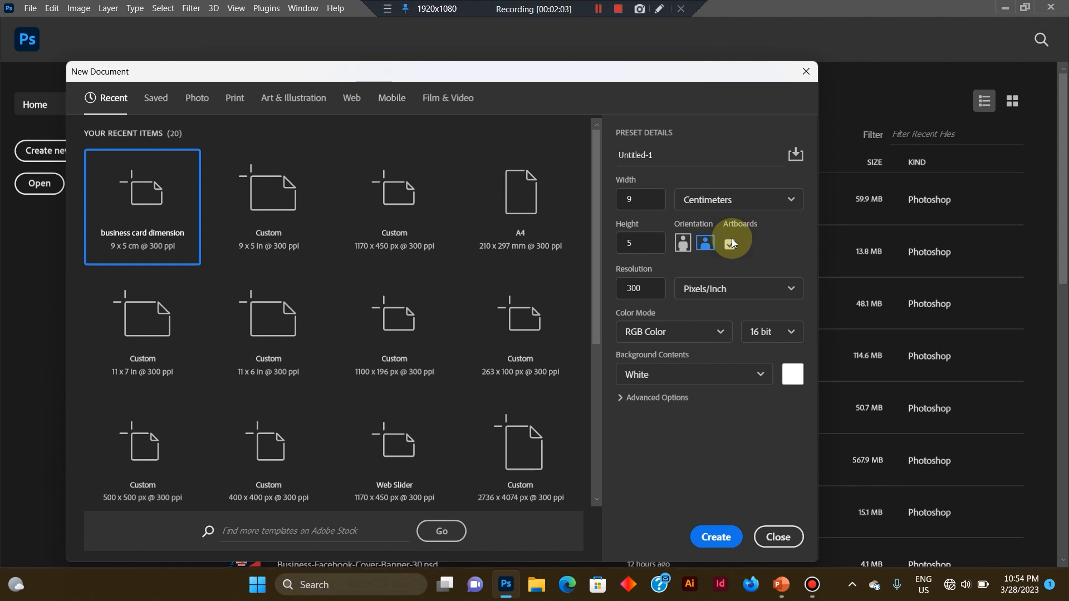
left_click(661, 331)
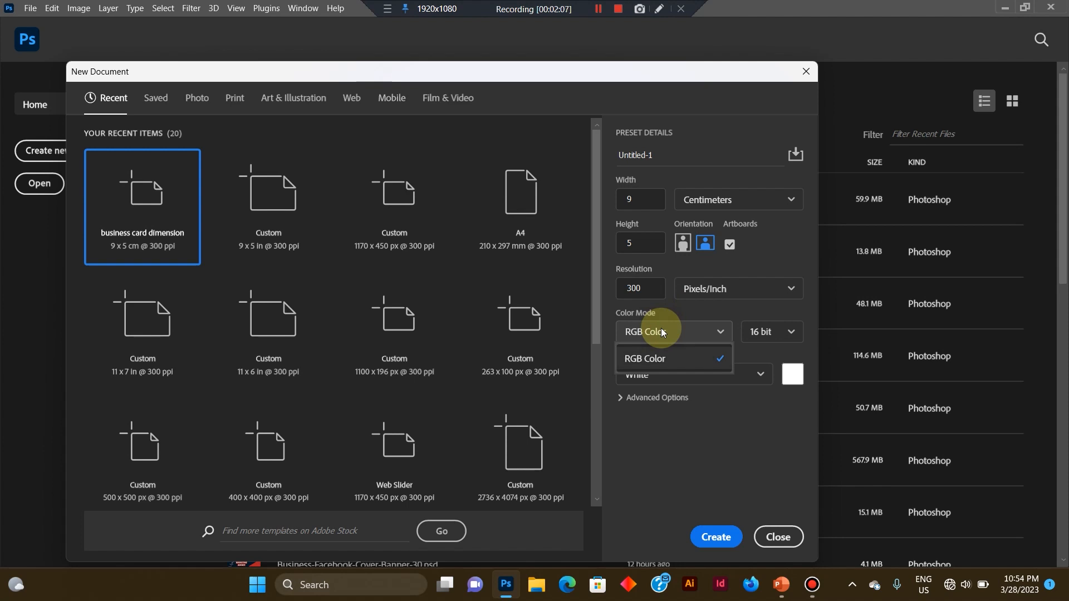
left_click(662, 332)
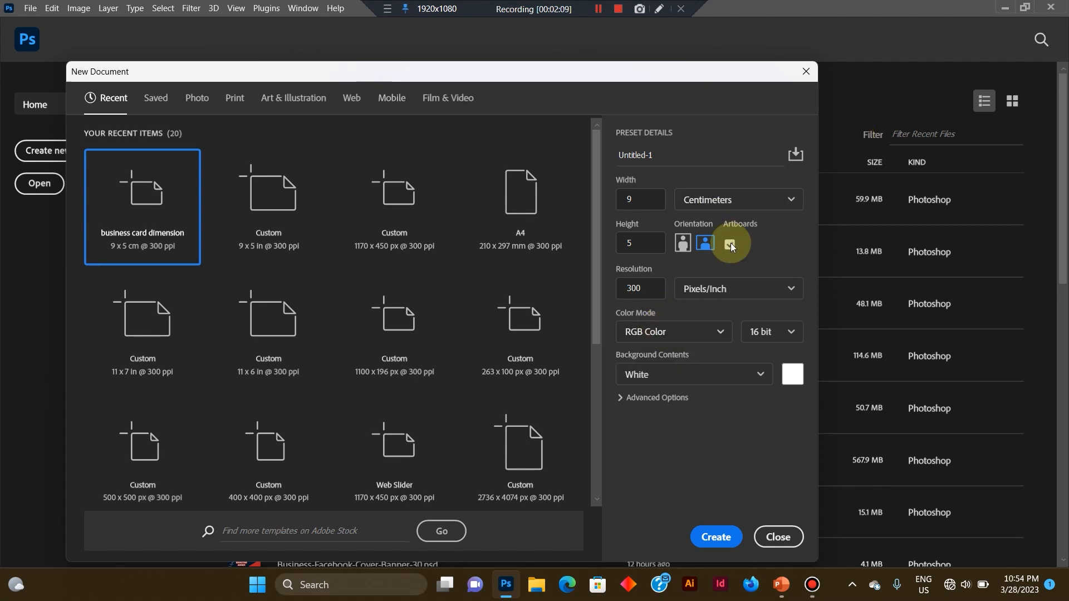
left_click(730, 244)
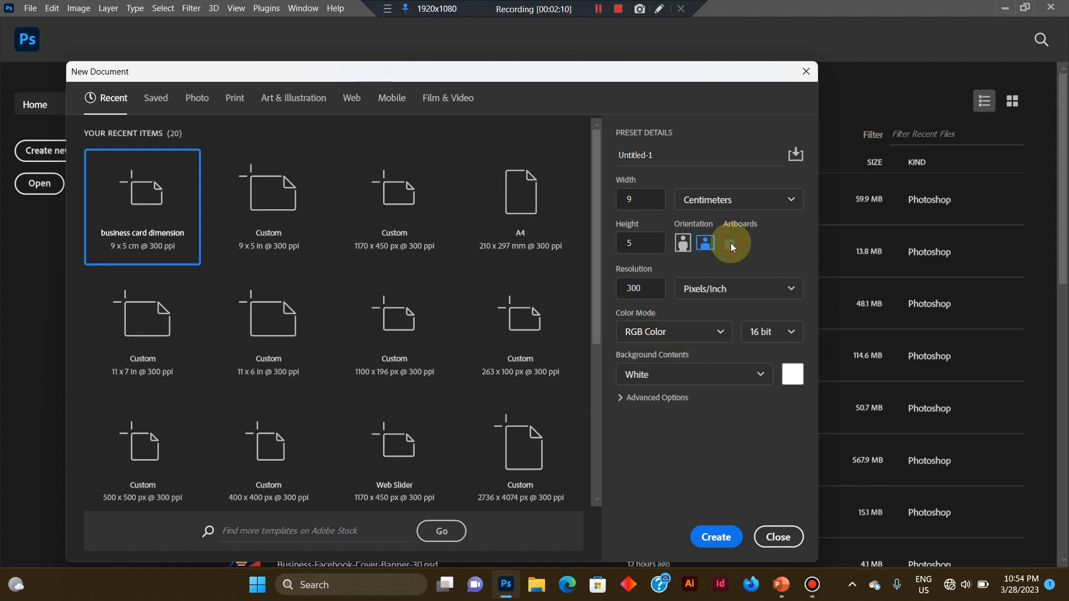
Set the color mode to CMYK Color and create the 9 x 5 cm business card document at 300 pixels/inch.
left_click(662, 332)
left_click(648, 404)
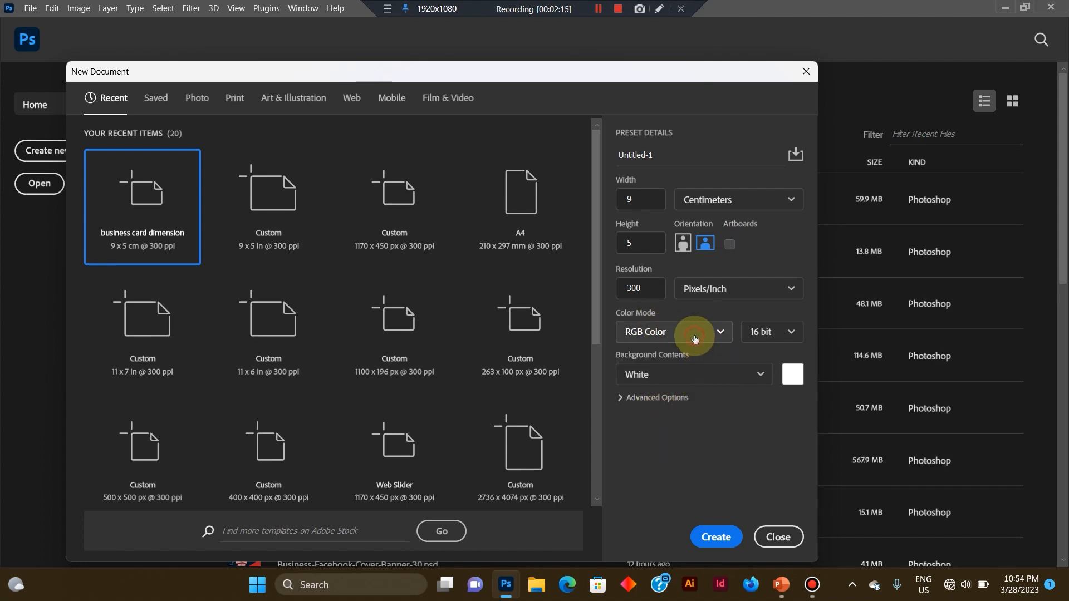
left_click(713, 334)
left_click(710, 336)
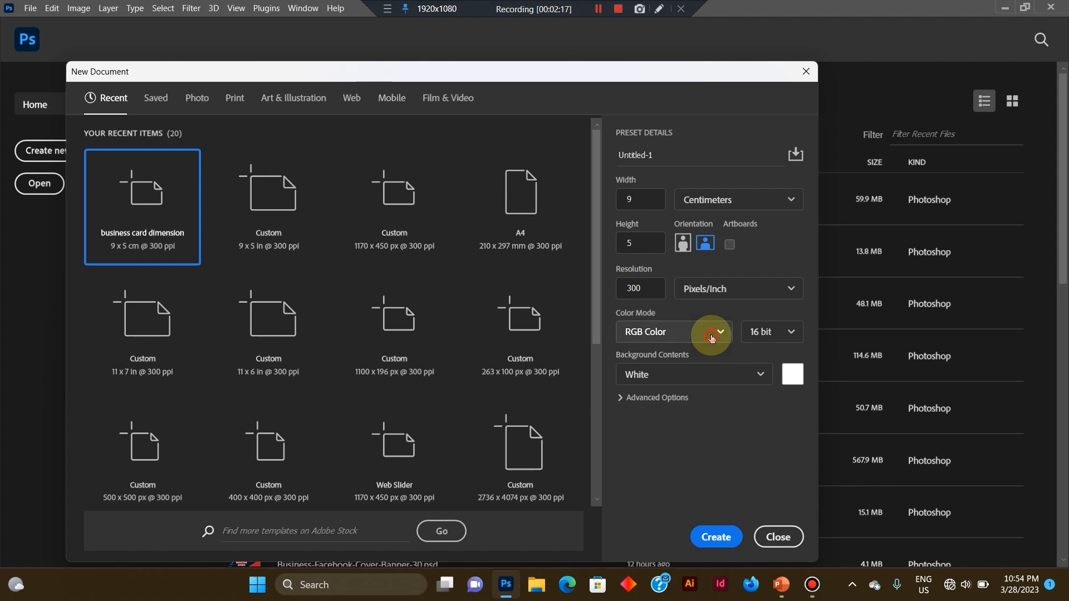
left_click(710, 333)
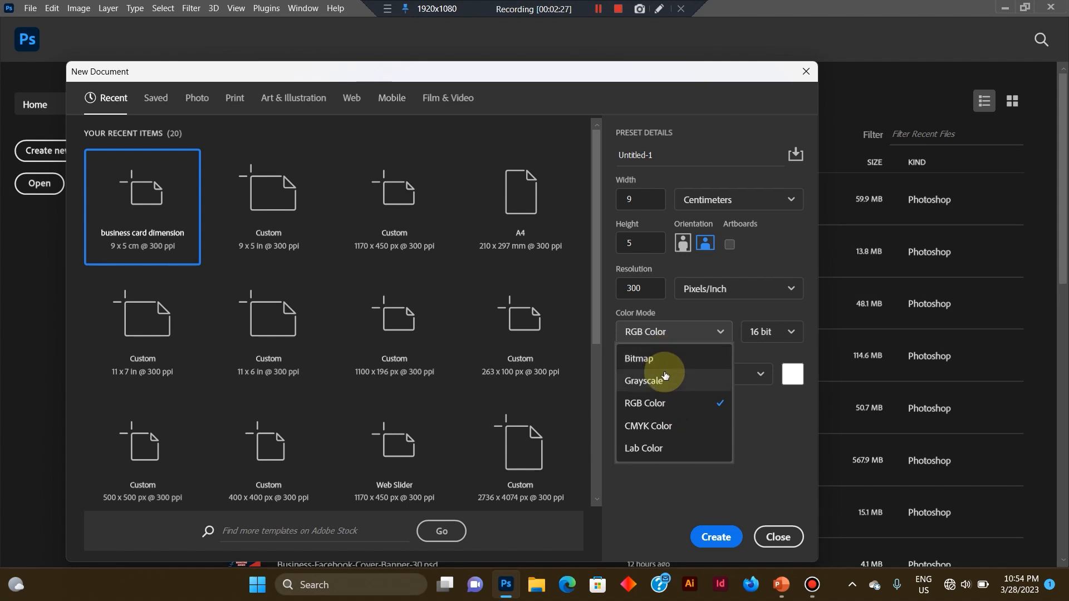
left_click(666, 426)
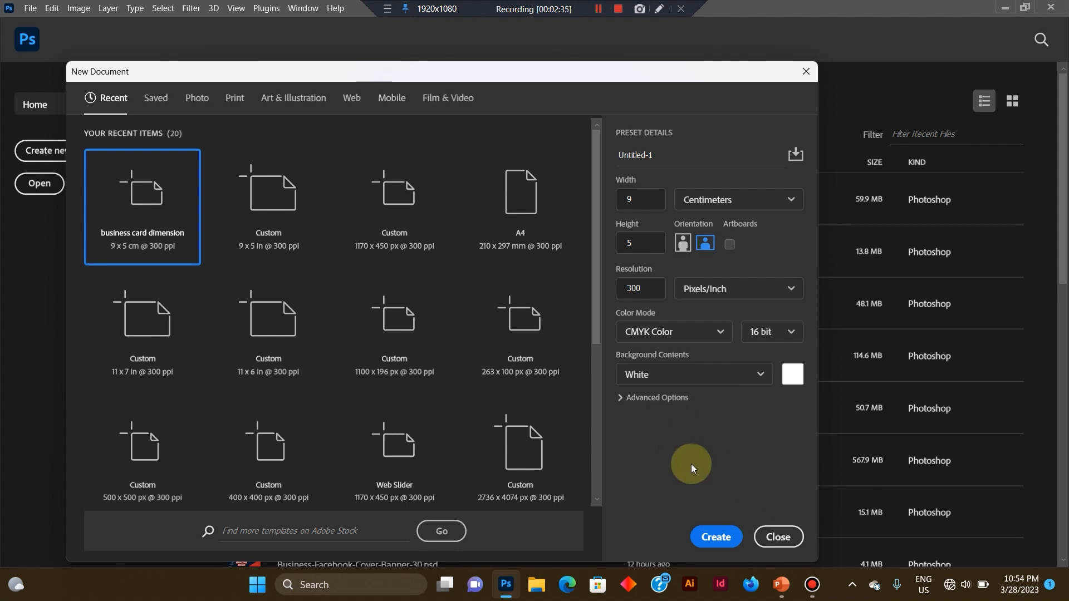
left_click(706, 529)
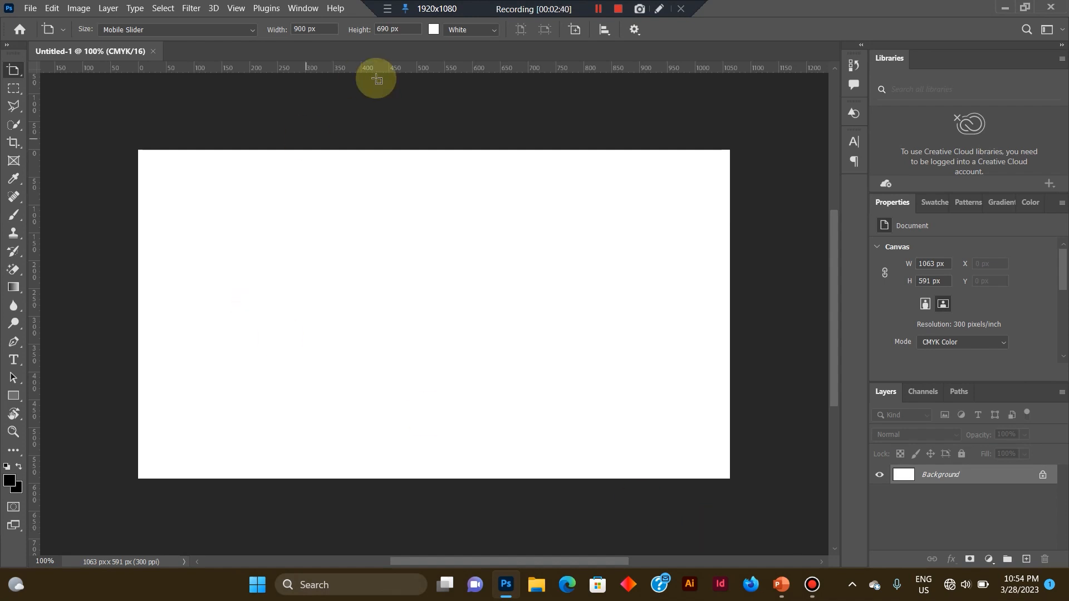
Look at the example business card design in cardtemp.psd and return to the blank Untitled-1 document.
key("v")
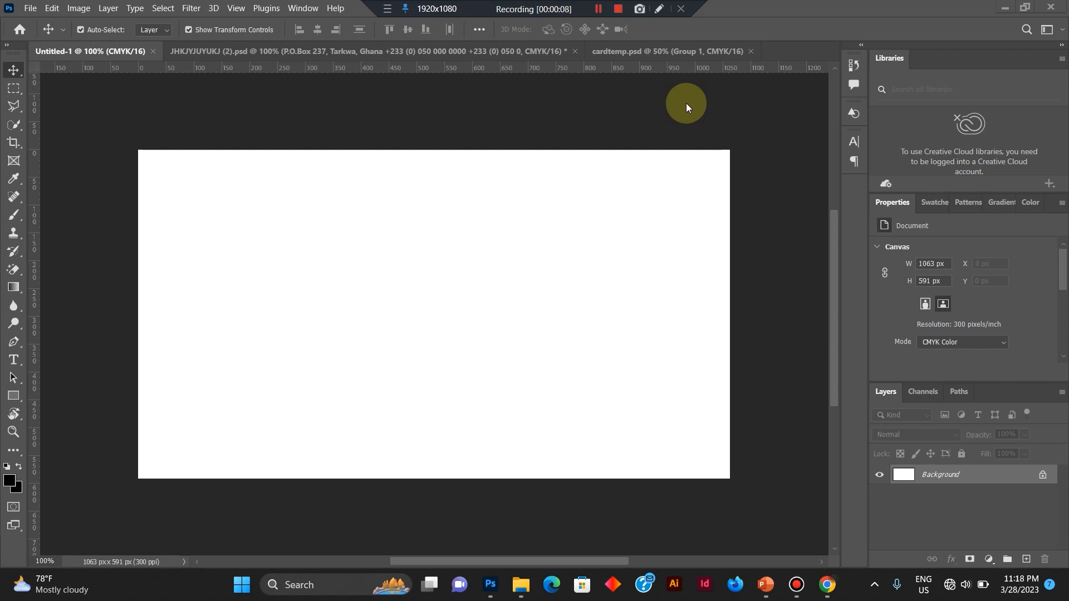
left_click(619, 50)
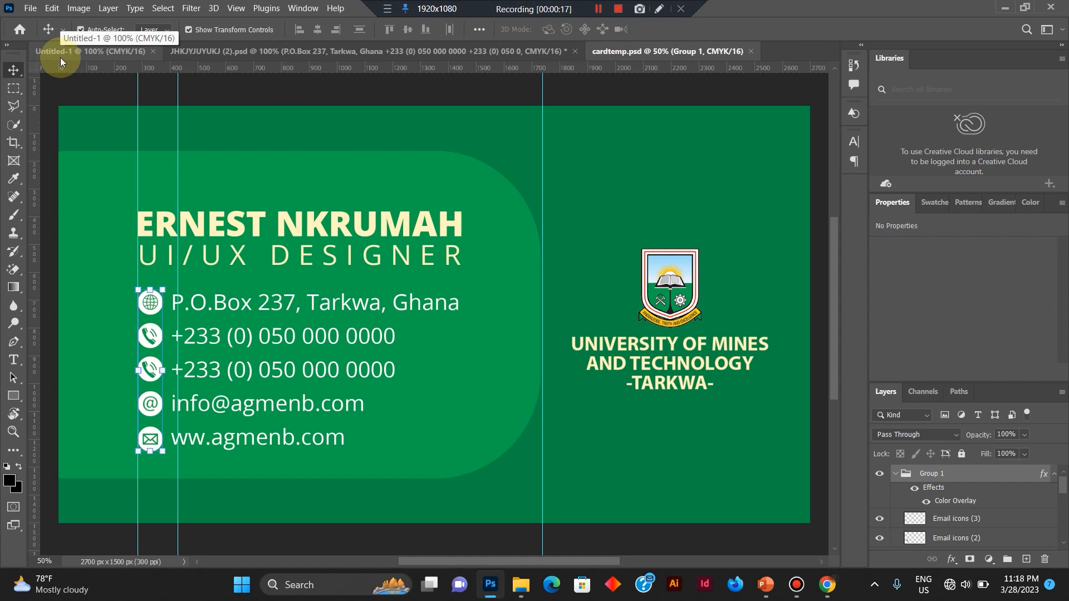
left_click(60, 58)
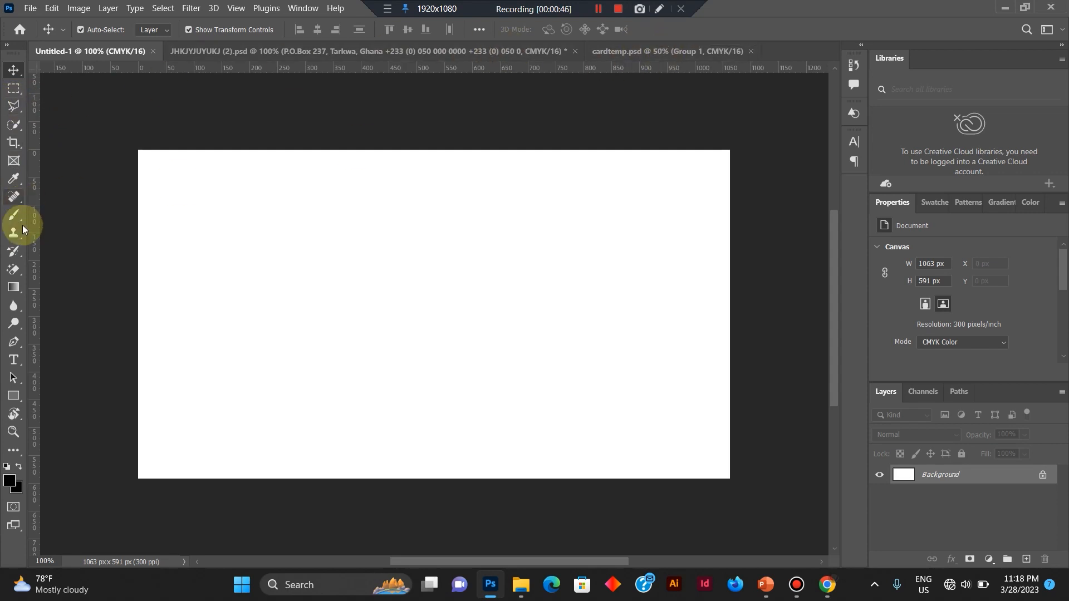
Draw a rectangle about 617 x 314 px on the left half of the canvas, extending slightly past its left edge.
left_click(13, 362)
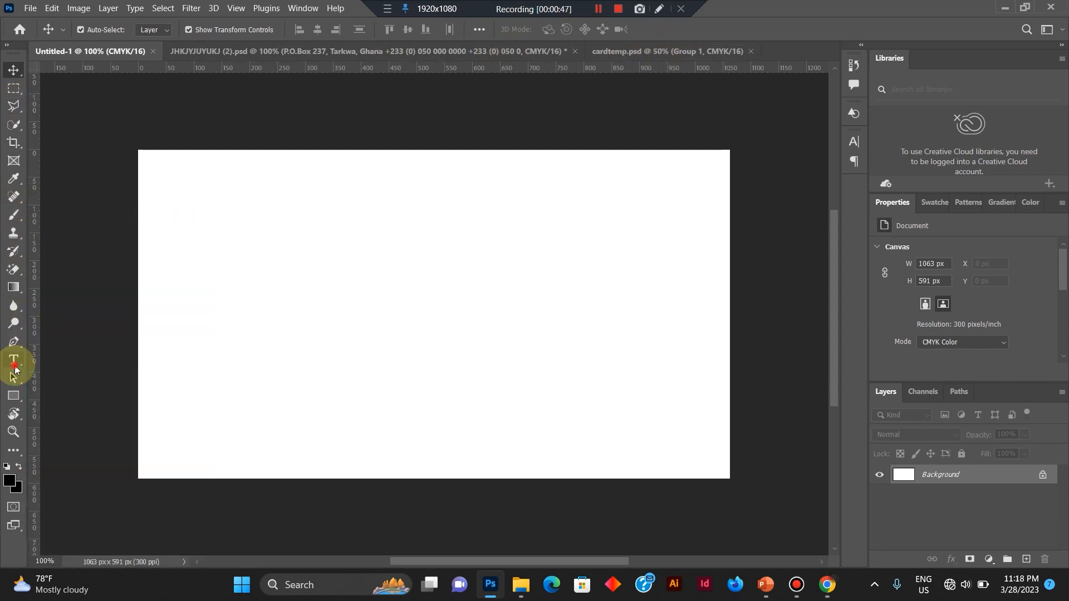
left_click(13, 396)
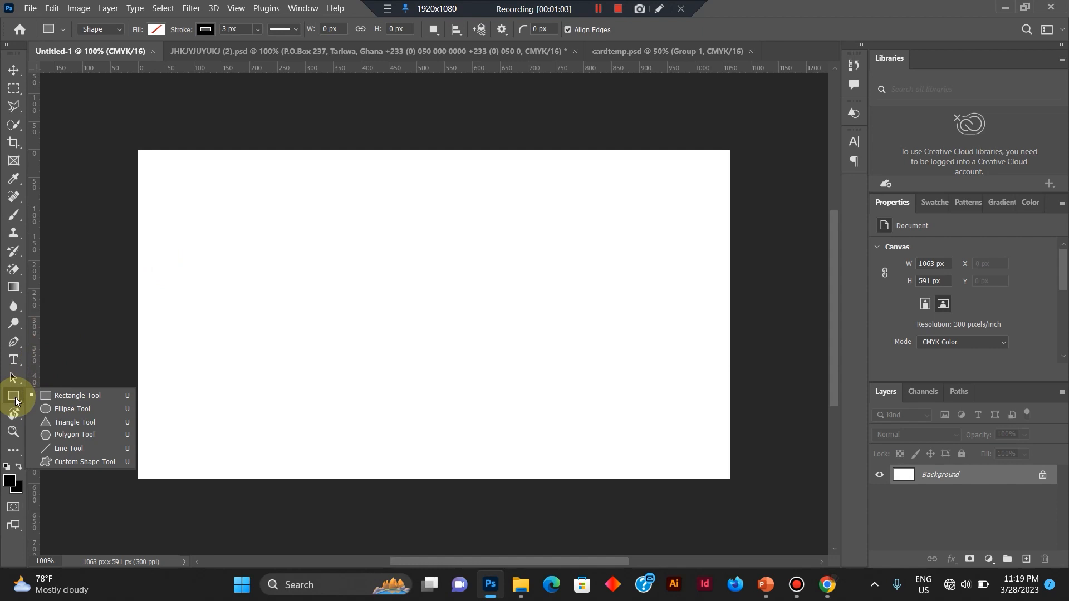
left_click(15, 398)
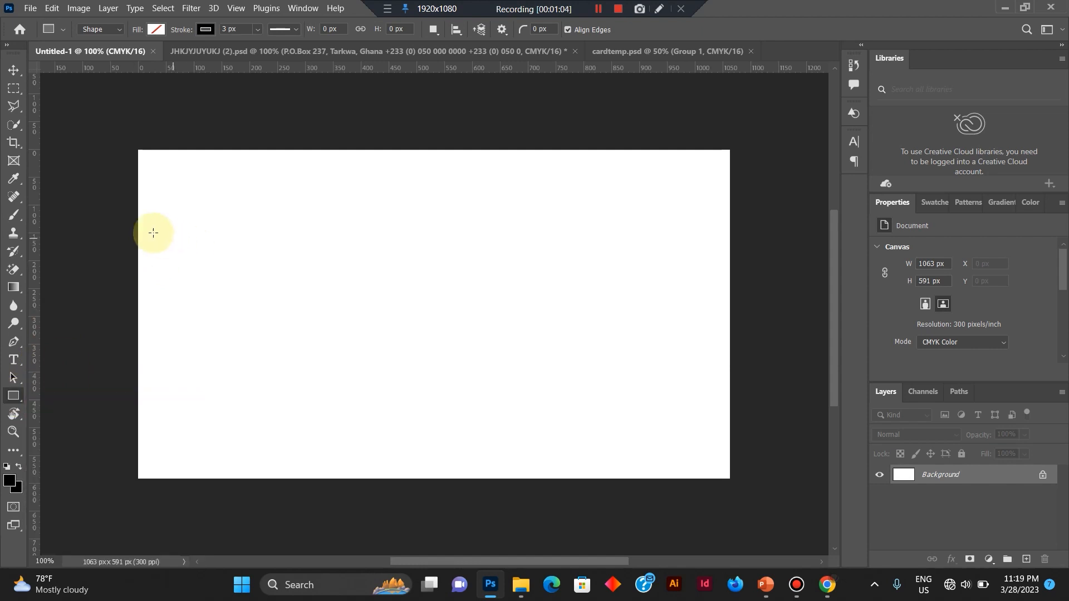
left_click_drag(131, 238, 459, 377)
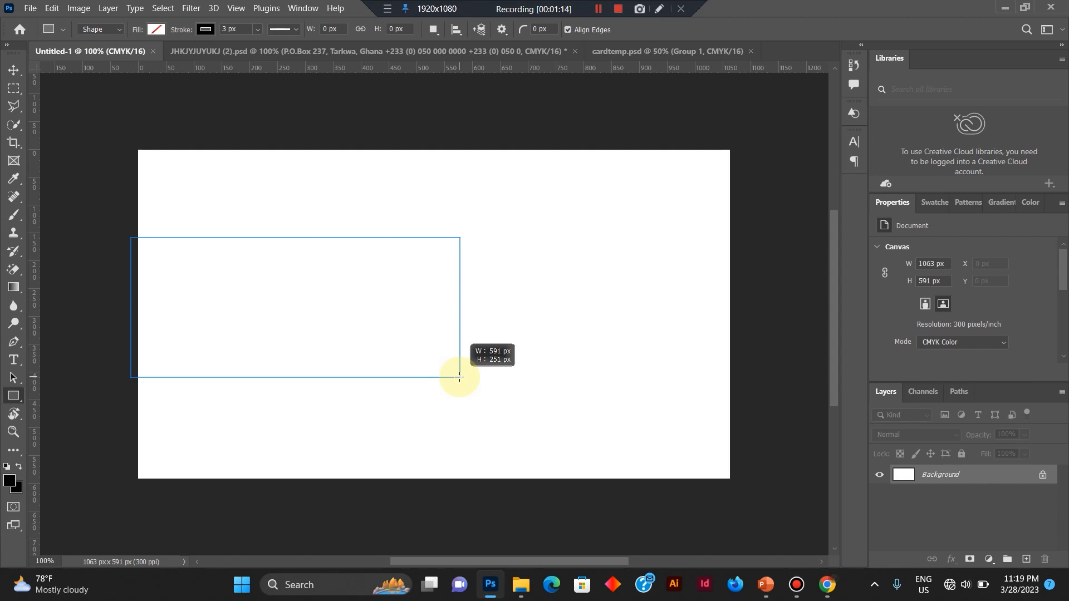
left_click_drag(459, 377, 475, 412)
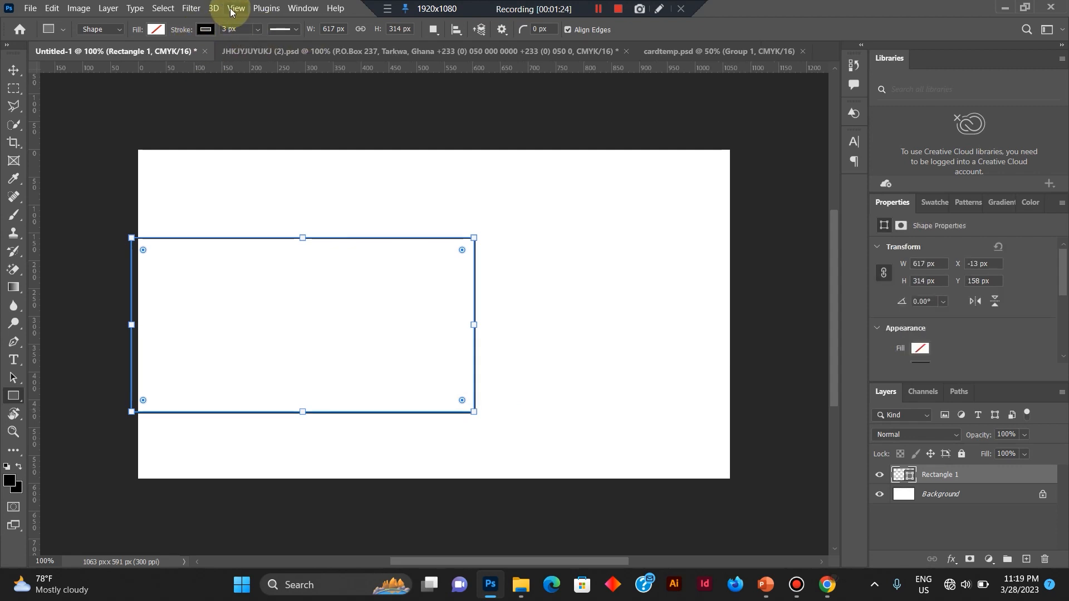
Remove the rectangle's stroke and fill it with green from the recently used colors.
left_click(207, 29)
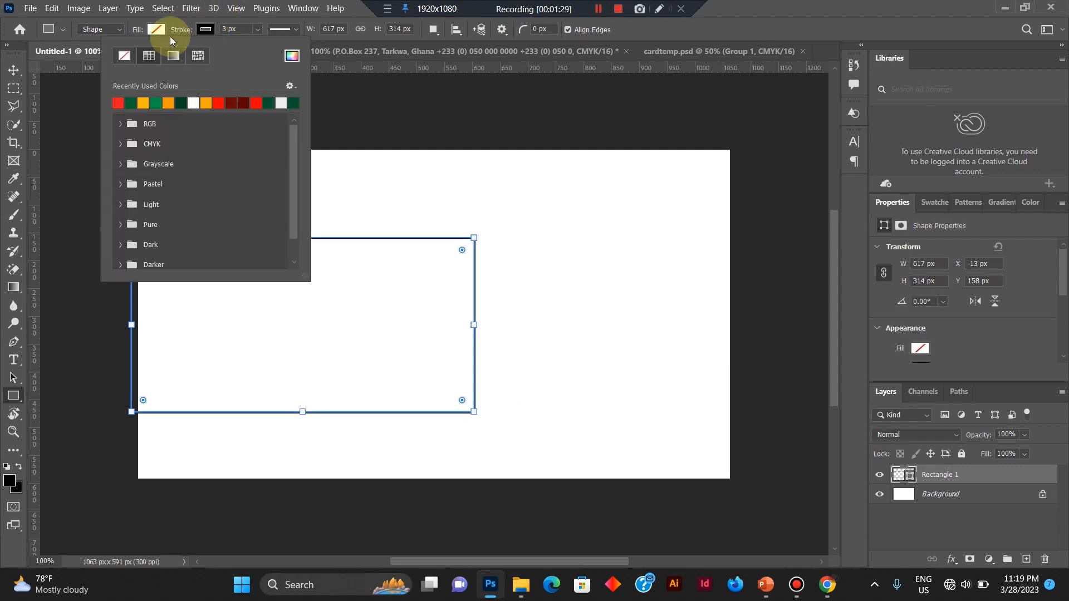
left_click(125, 55)
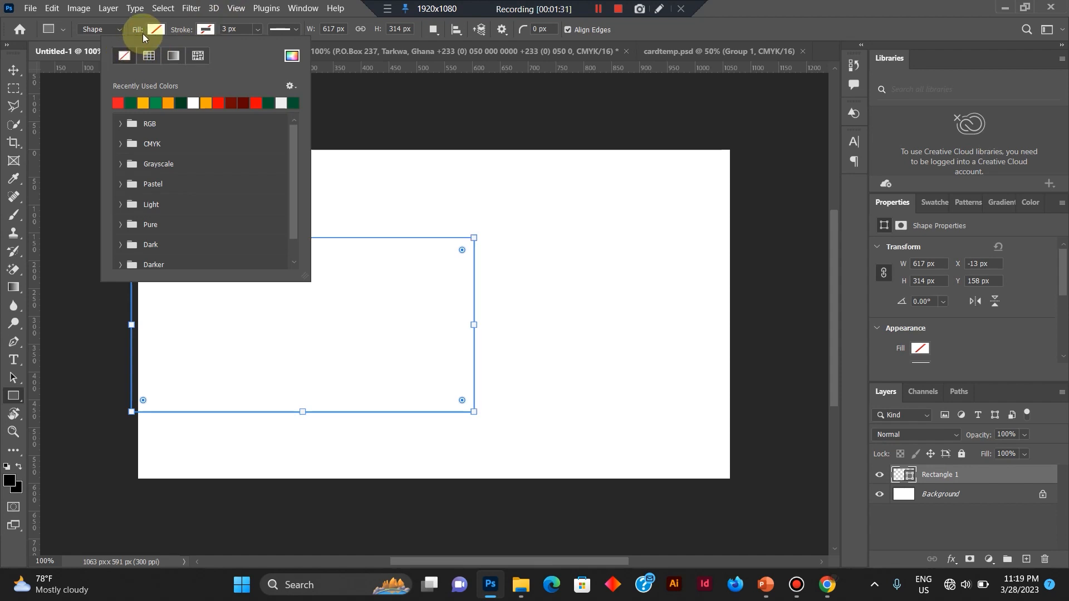
left_click(159, 28)
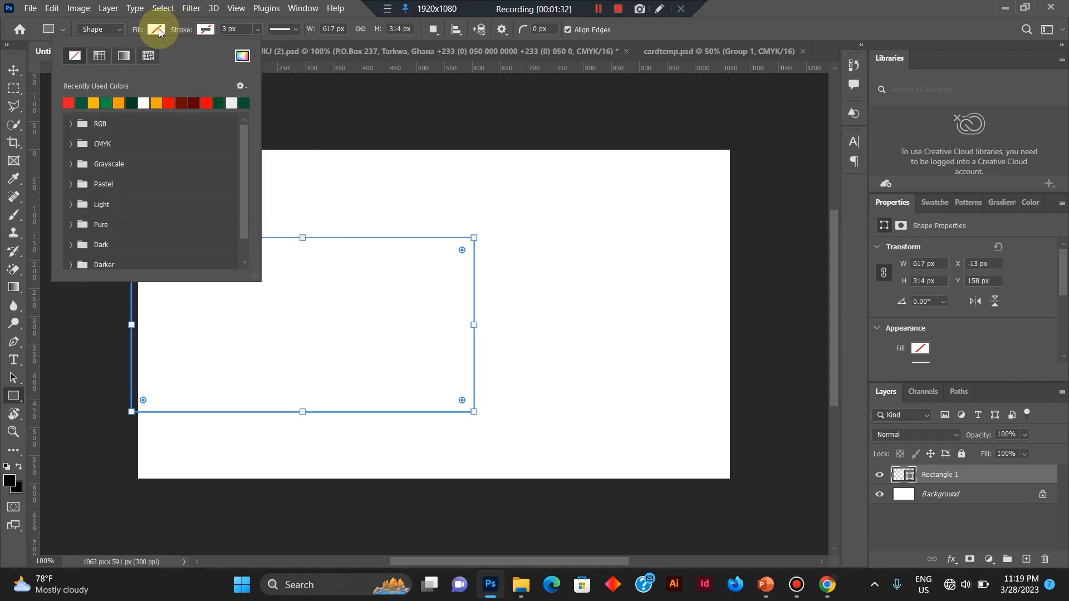
left_click(144, 102)
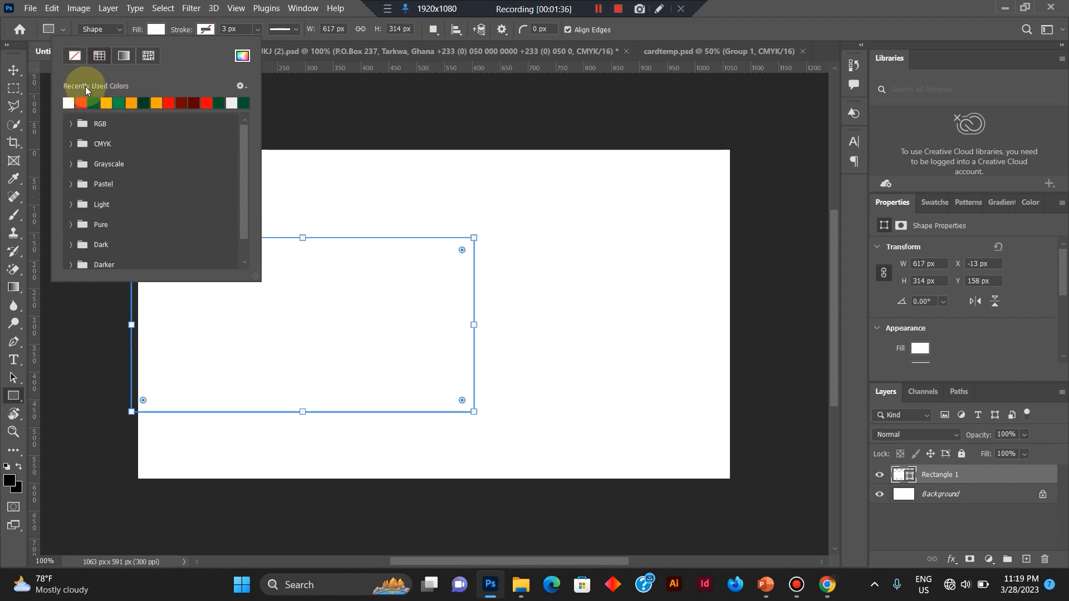
left_click(121, 103)
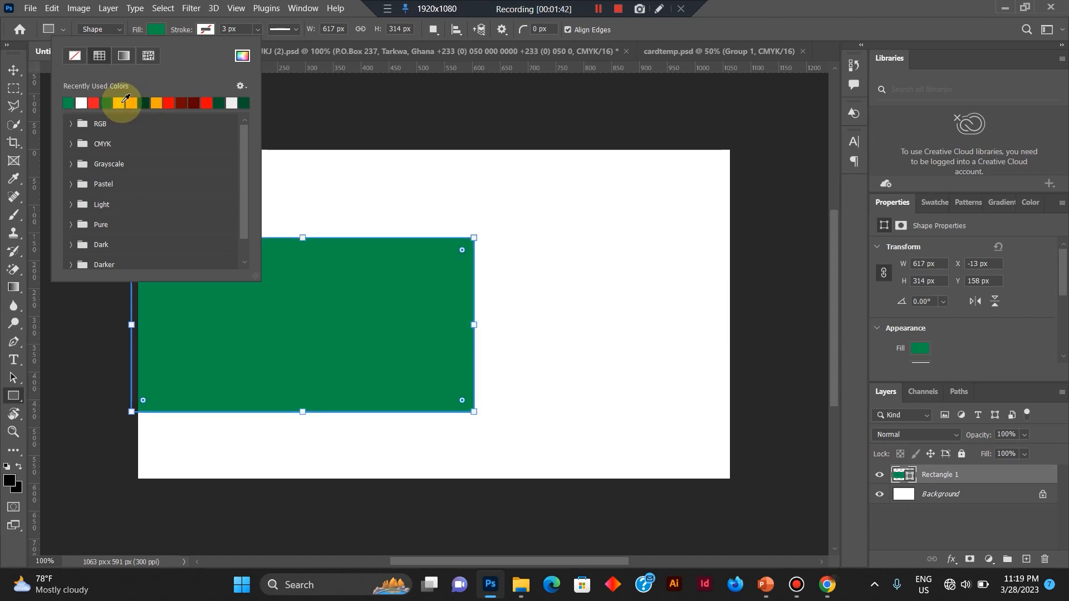
Scale the green rectangle up proportionally from its top edge to about 680 x 346 px.
left_click(12, 69)
left_click(325, 281)
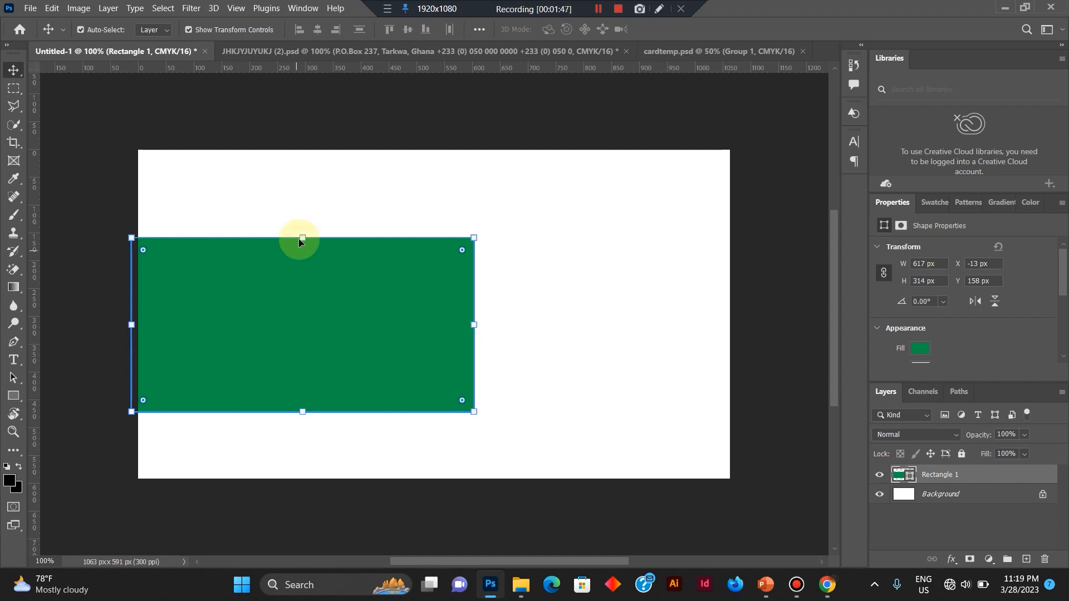
left_click_drag(300, 235, 300, 219)
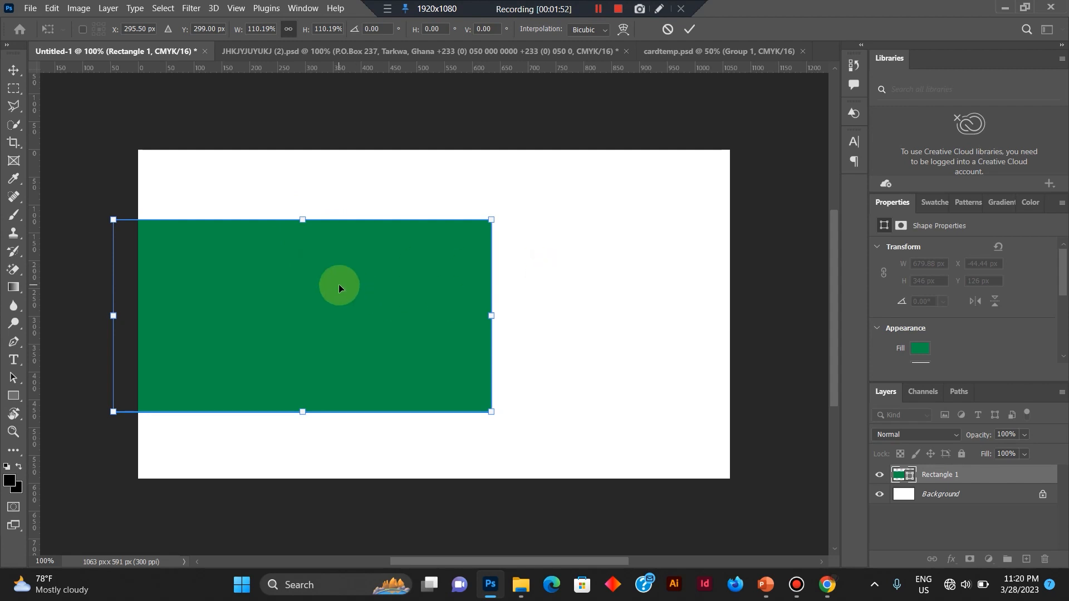
key("Return")
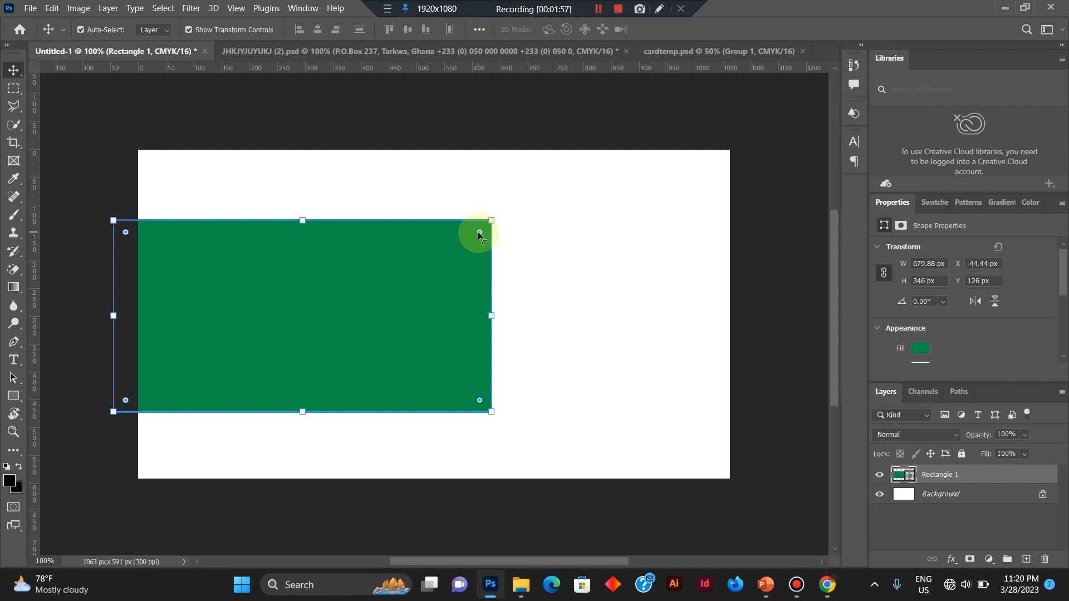
Round all corners of the green rectangle to a radius of about 35 px.
left_click(478, 231)
left_click(479, 235)
mouse_move(479, 235)
left_mouse_down()
mouse_move(453, 240)
mouse_move(486, 244)
mouse_move(475, 238)
left_mouse_up()
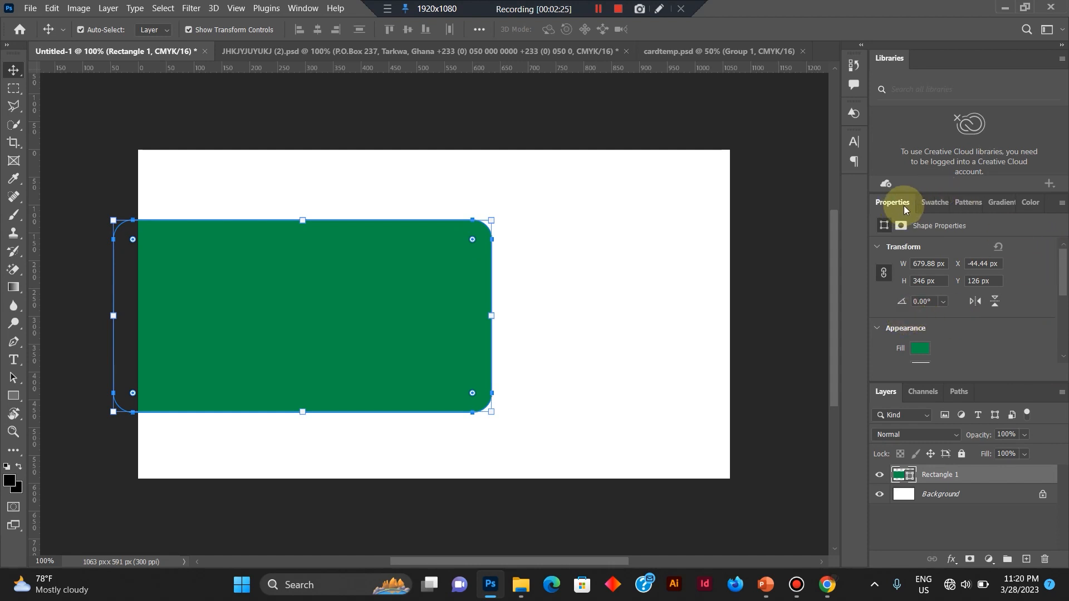
Set the green rectangle's linked corner radii to 10 px in its shape properties.
left_click(311, 16)
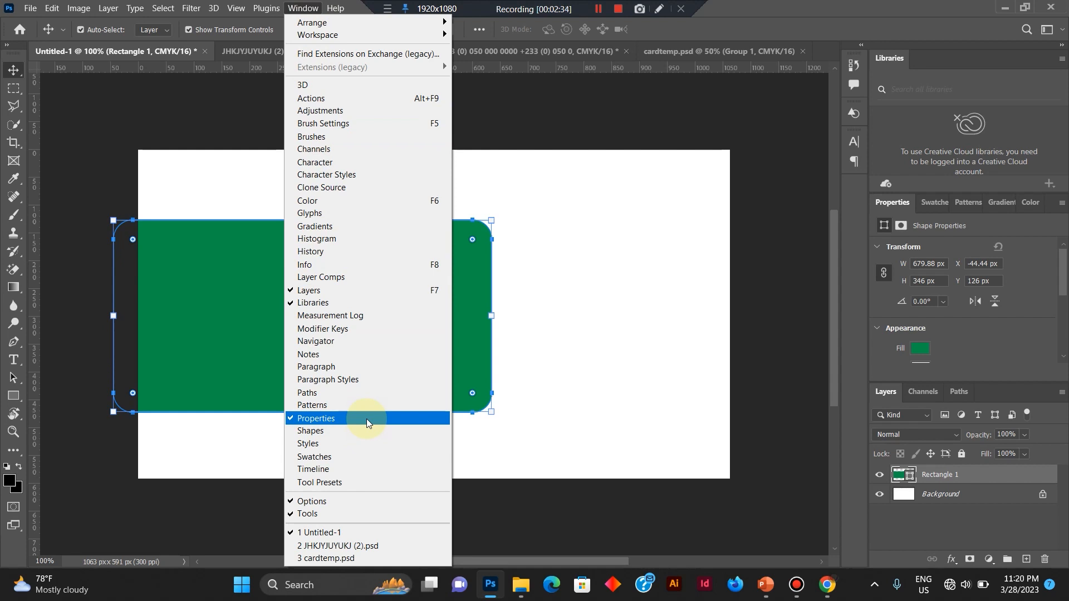
left_click(1026, 281)
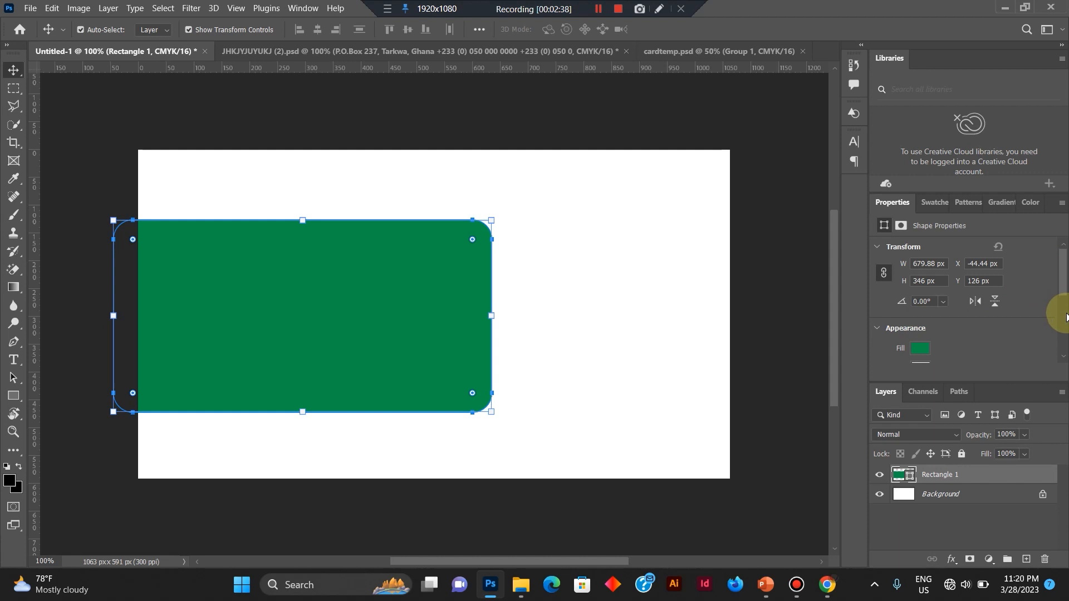
left_click_drag(1064, 280, 1065, 329)
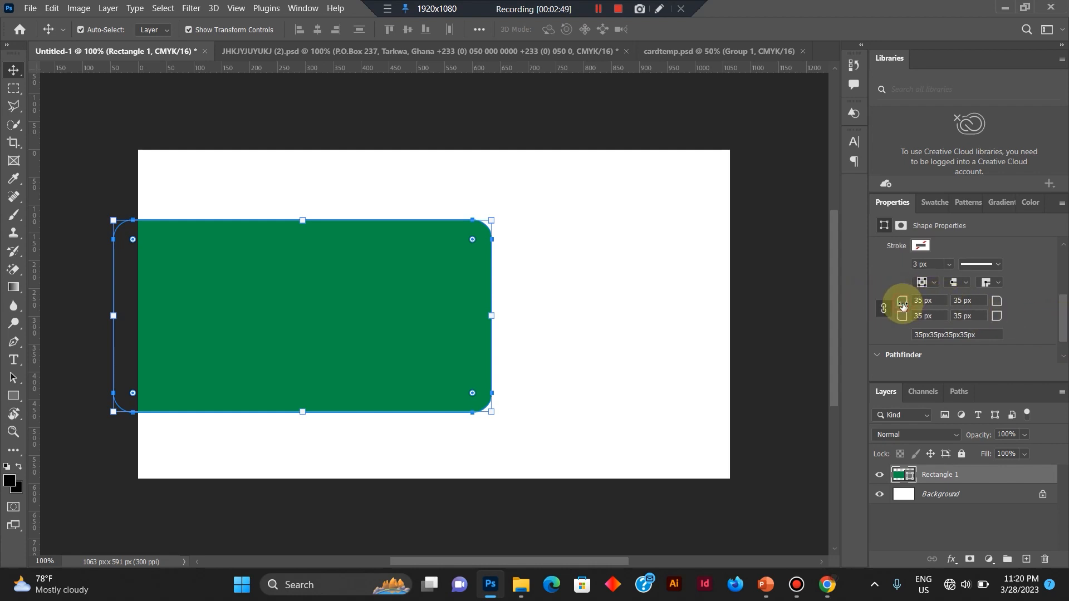
mouse_move(902, 306)
left_mouse_down()
mouse_move(912, 306)
mouse_move(895, 309)
mouse_move(907, 308)
left_mouse_up()
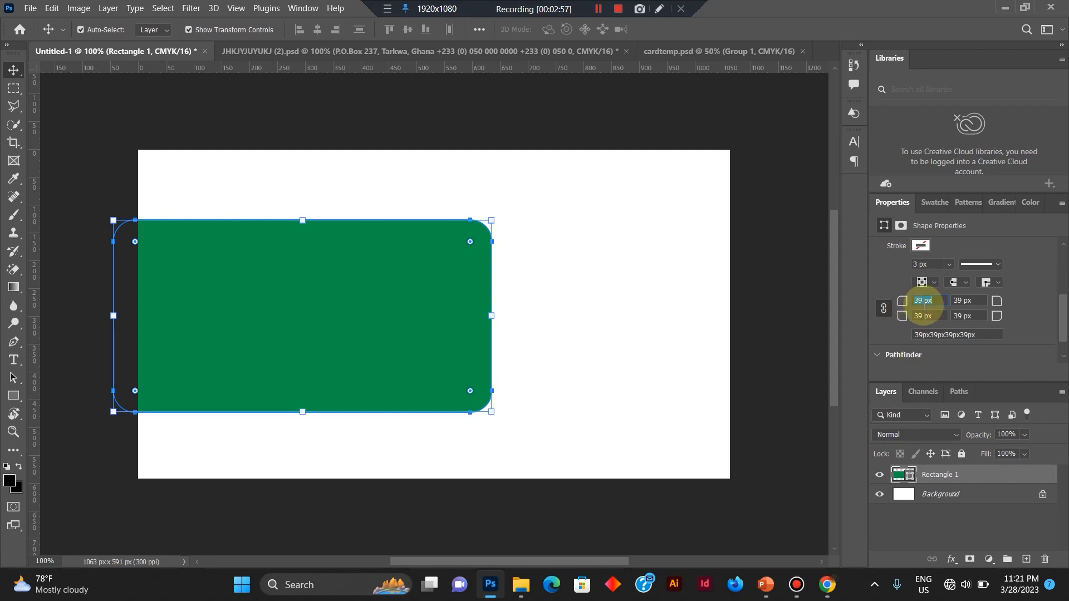
type("10")
key("Return")
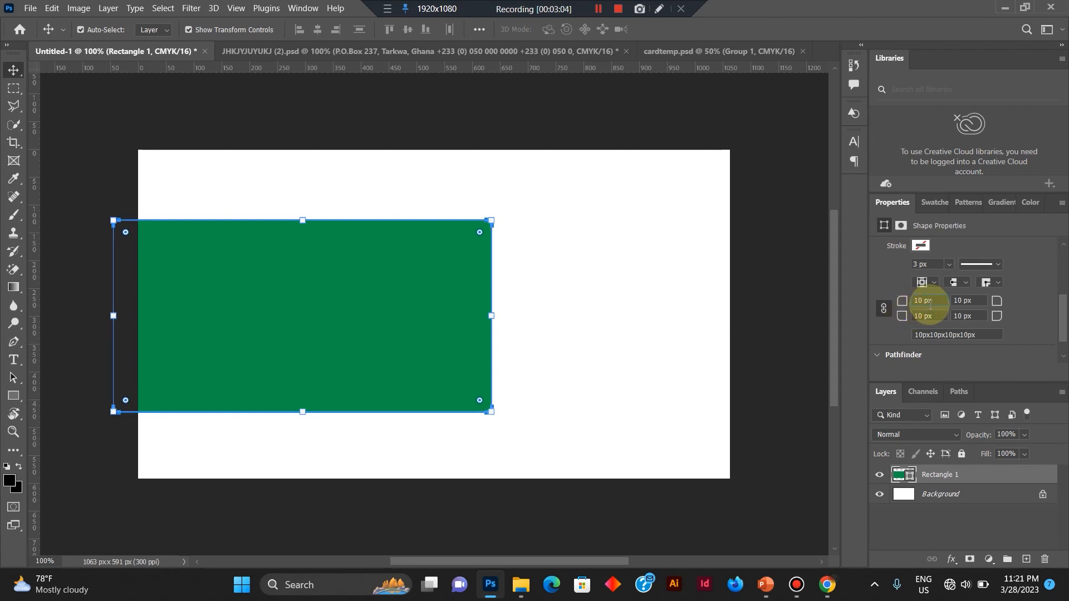
Increase all corner radii to 97 px and adjust the rectangle's position and width so its right edge reaches about 650 px across the canvas.
left_click_drag(908, 303, 926, 303)
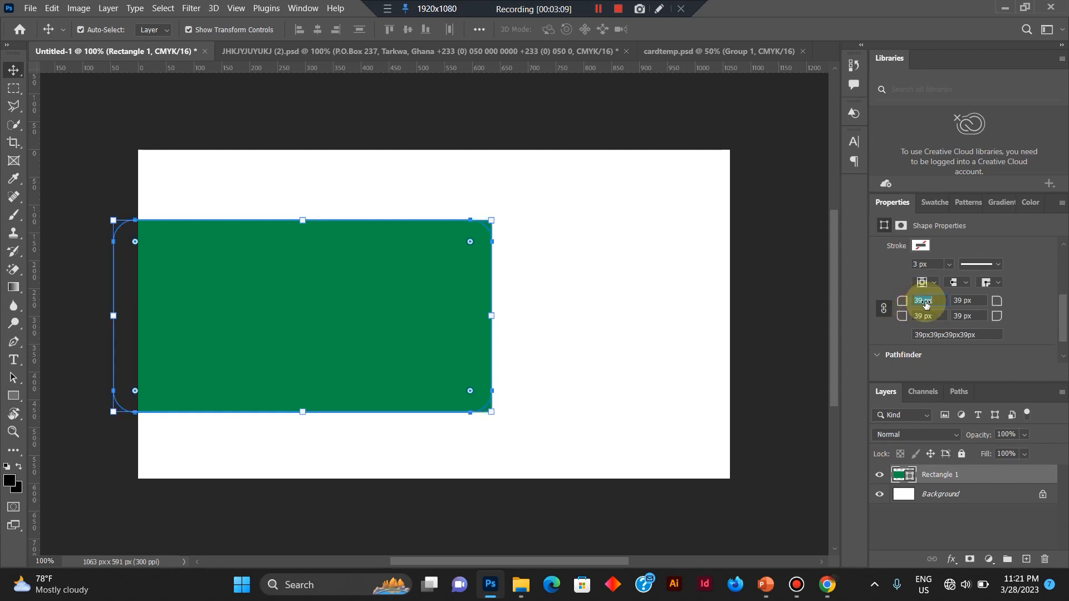
left_click(326, 273)
left_click_drag(326, 273, 314, 272)
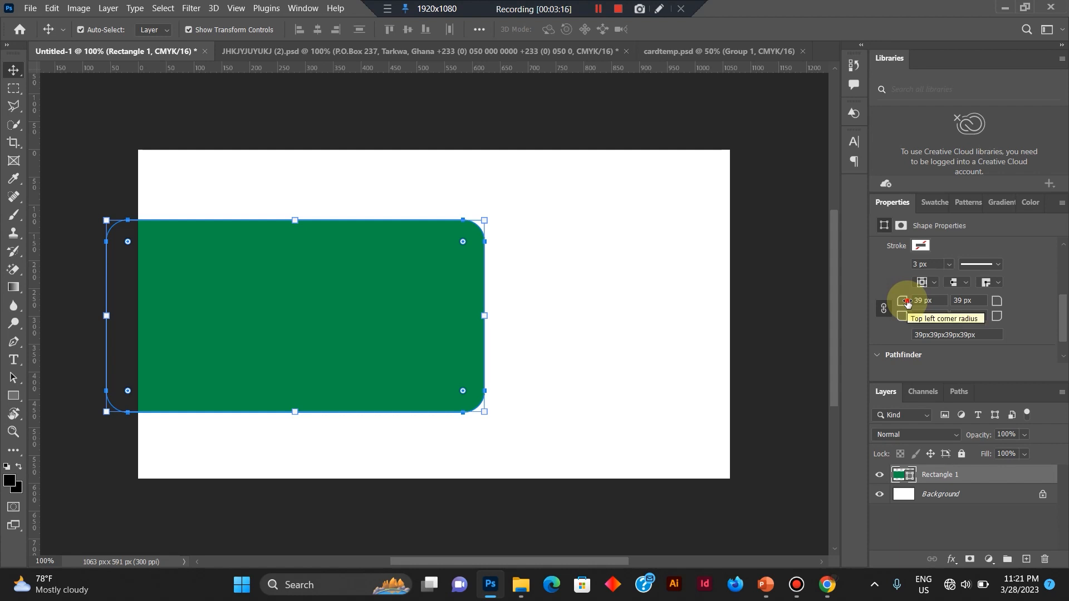
left_click_drag(907, 302, 947, 301)
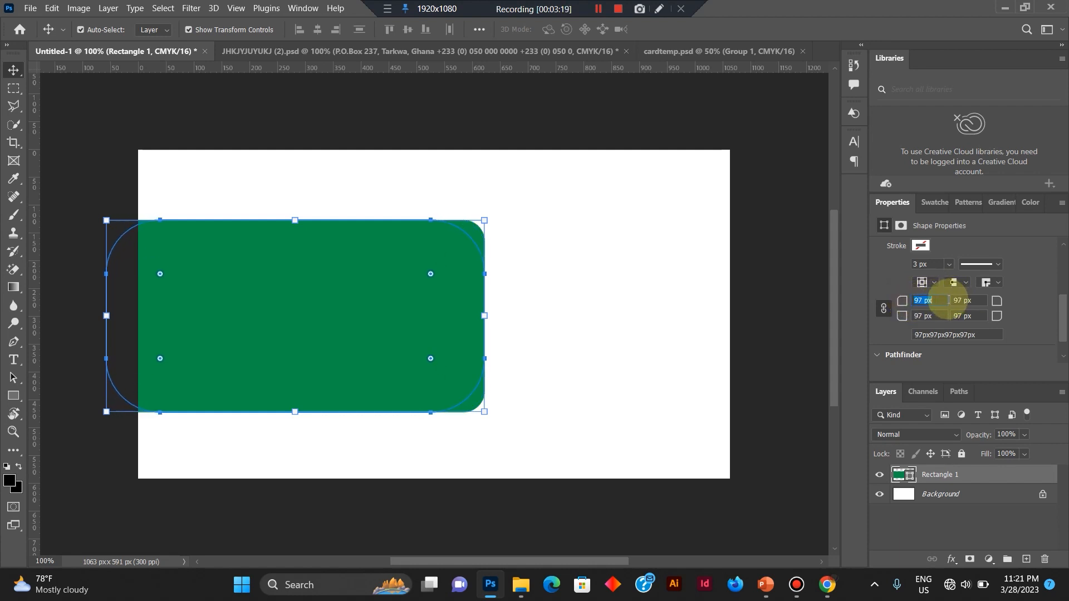
left_click_drag(327, 326, 310, 330)
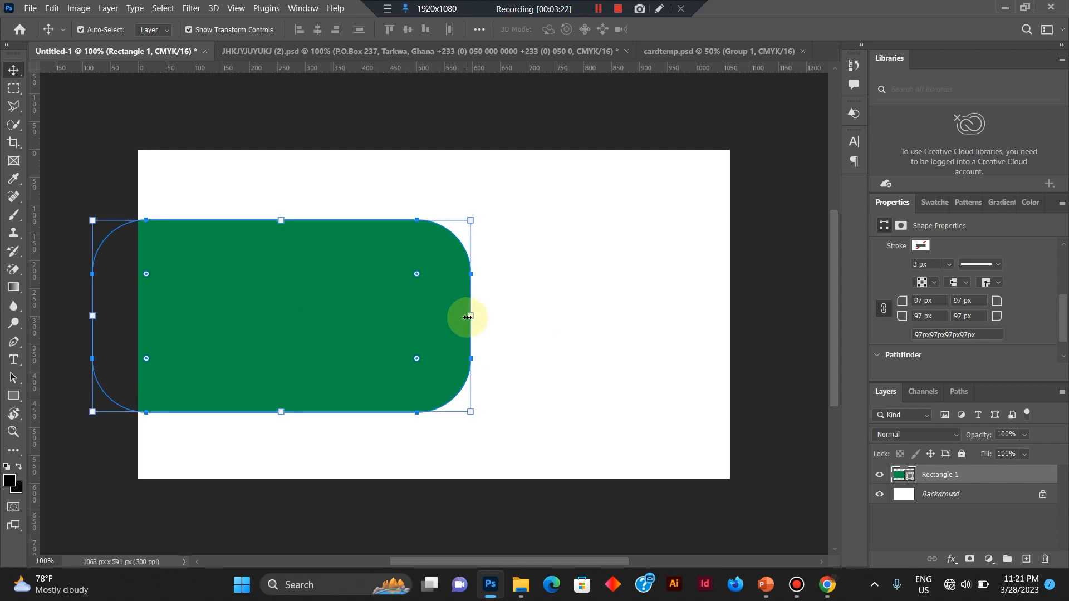
left_click_drag(467, 316, 496, 314)
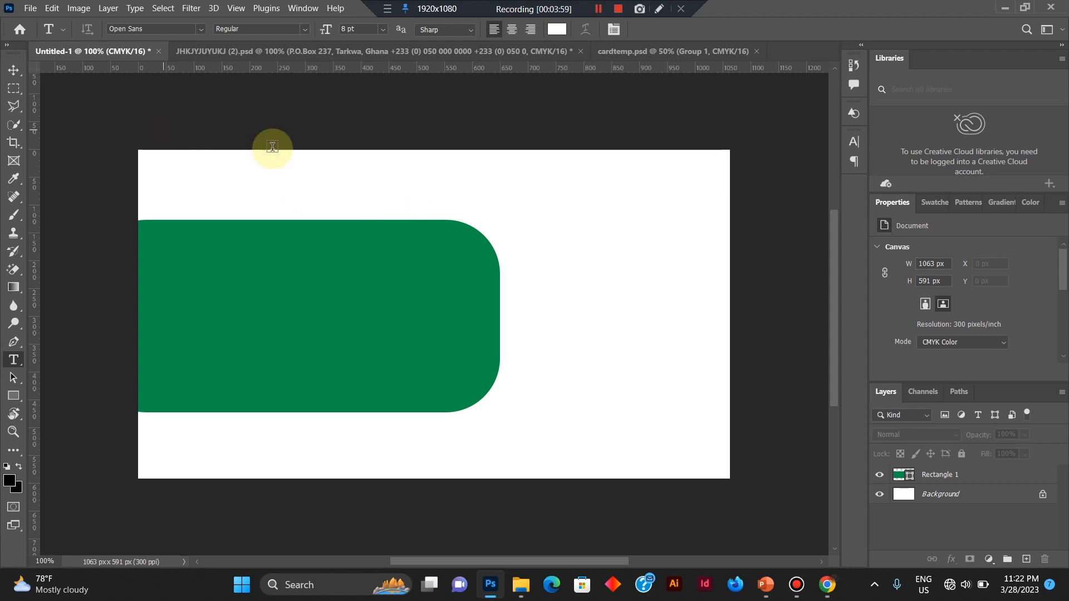
Add a horizontal text line in the white area beside the green shape with the cardholder's full name in capitals.
right_click(16, 360)
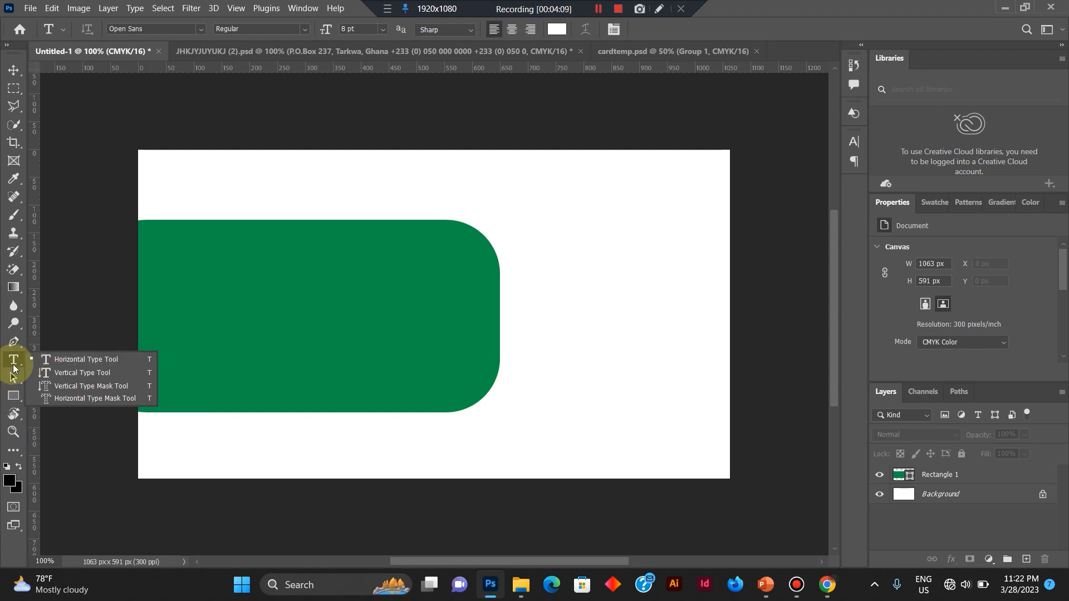
left_click(12, 360)
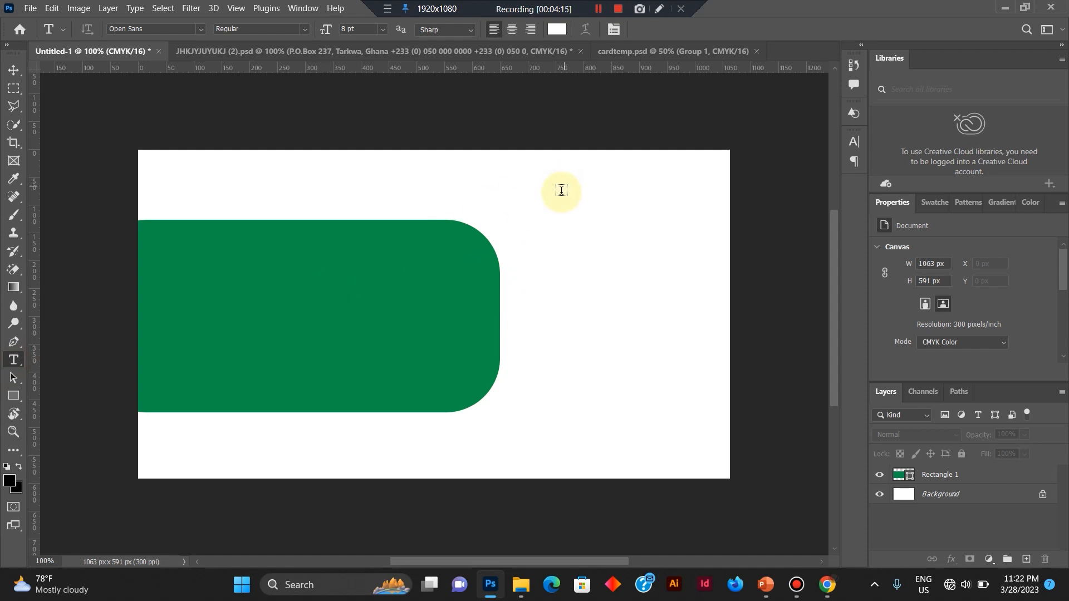
left_click(534, 267)
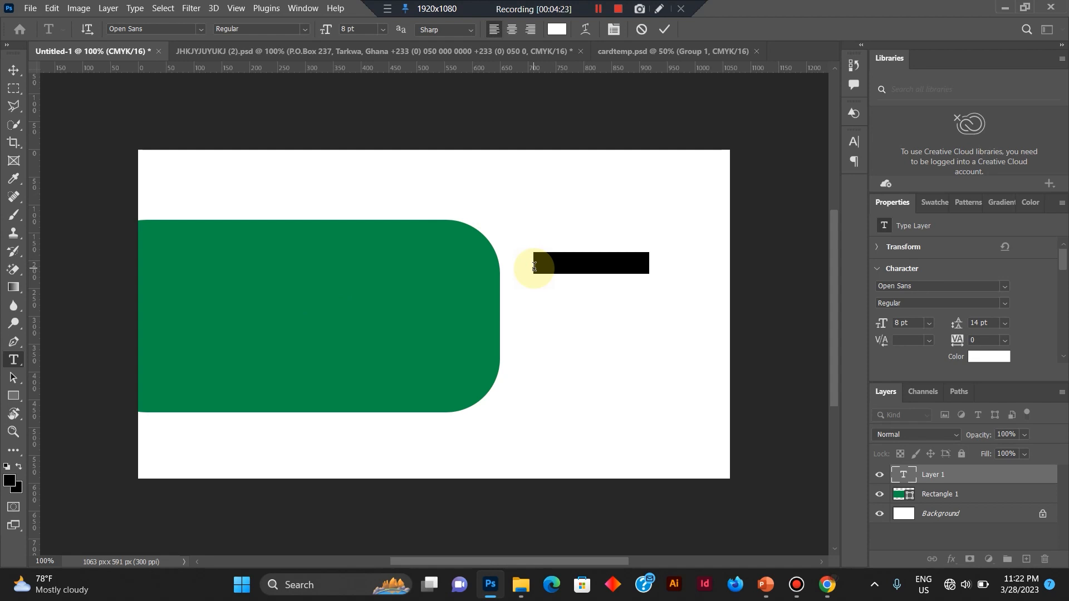
key("BackSpace")
type("BU")
key("ctrl+a")
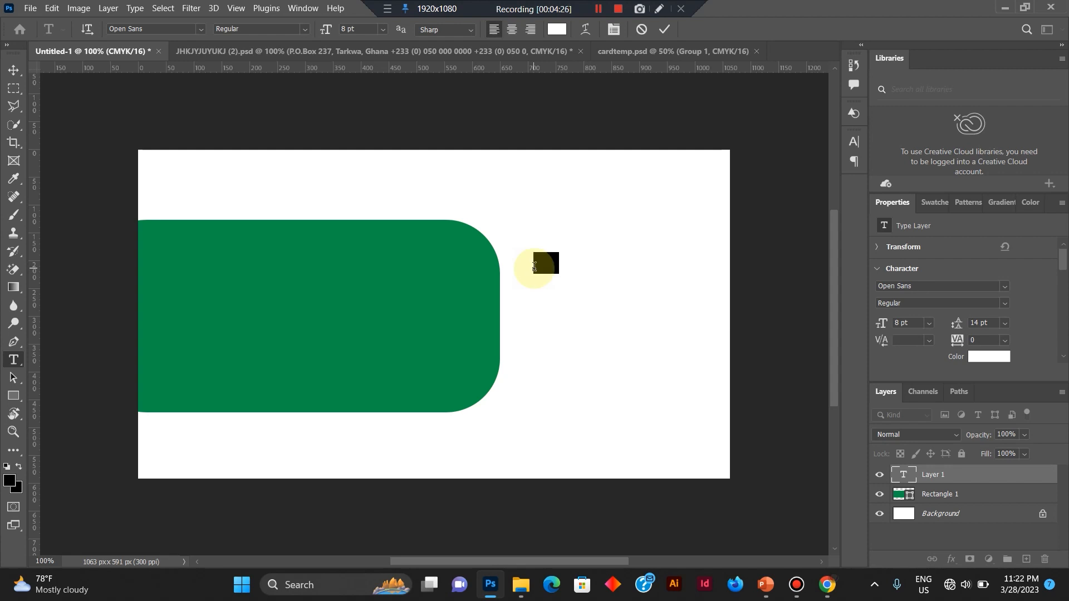
key("Right")
key("BackSpace")
type("usines Name Here")
Set the color of the whole name text to black (000000).
key("ctrl+a")
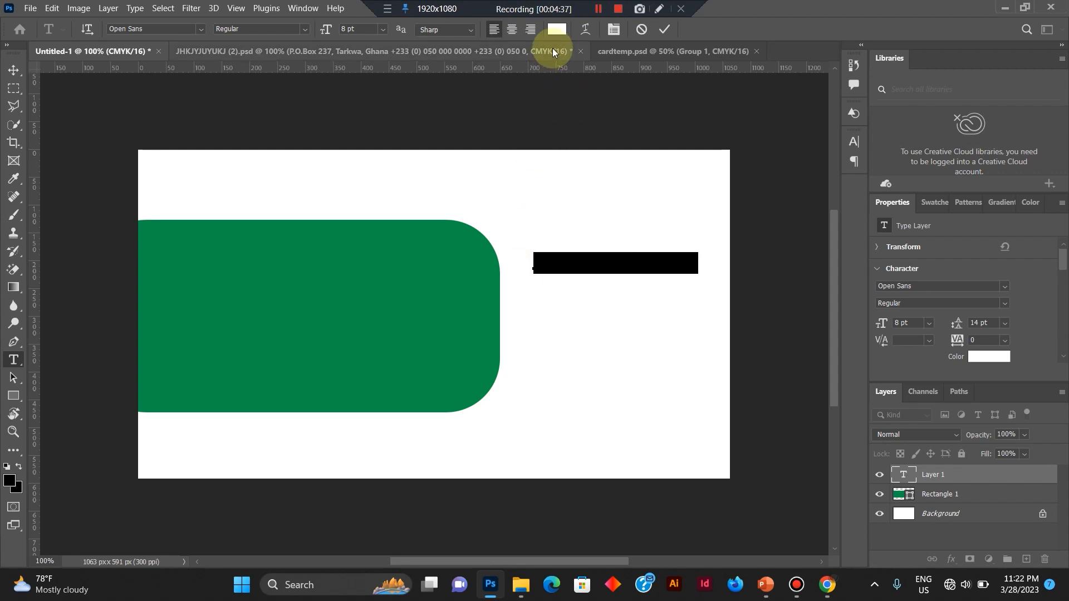
left_click(579, 254)
triple_click(580, 255)
key("ctrl")
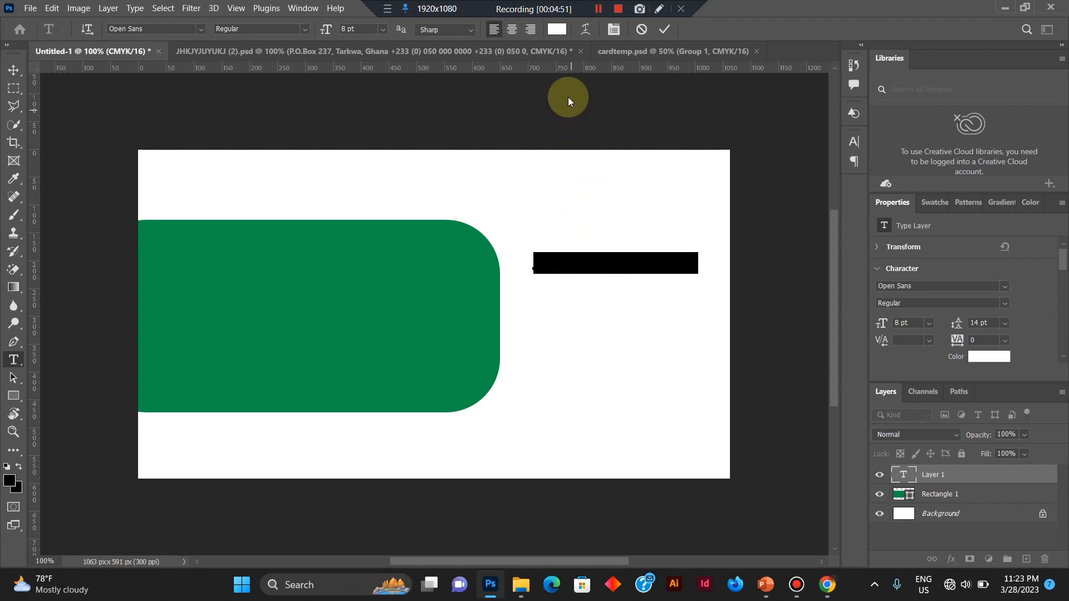
left_click(557, 31)
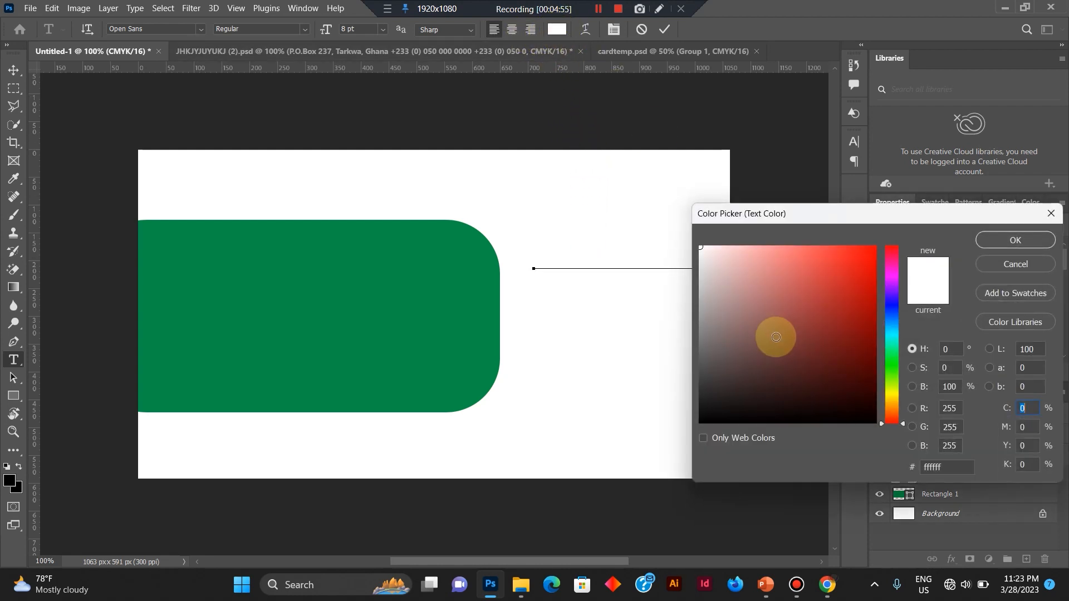
left_click(775, 337)
mouse_move(776, 337)
left_mouse_down()
mouse_move(861, 410)
mouse_move(902, 478)
left_mouse_up()
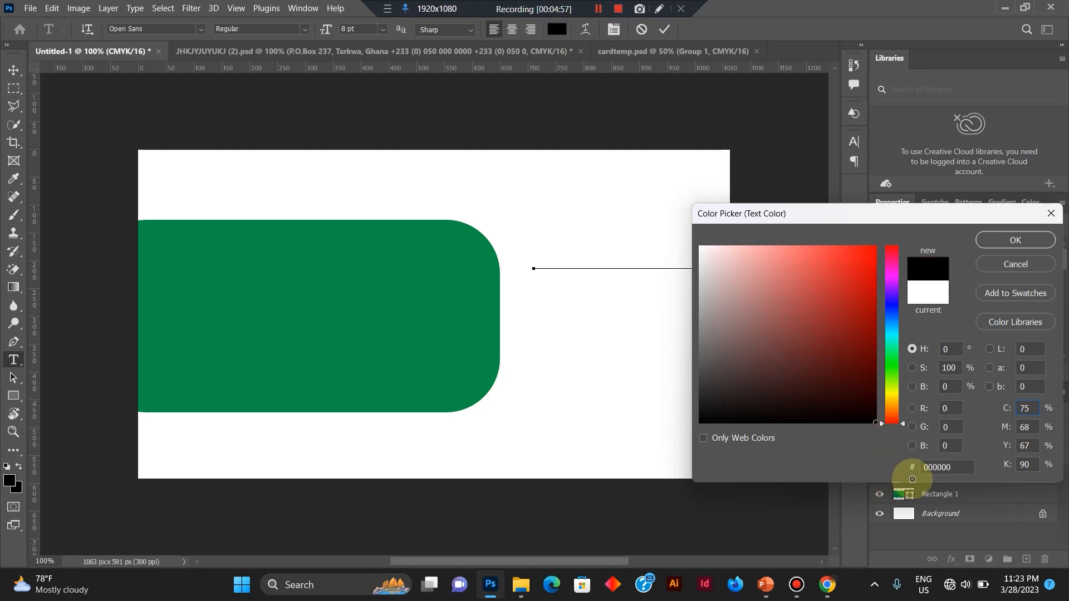
left_click(989, 239)
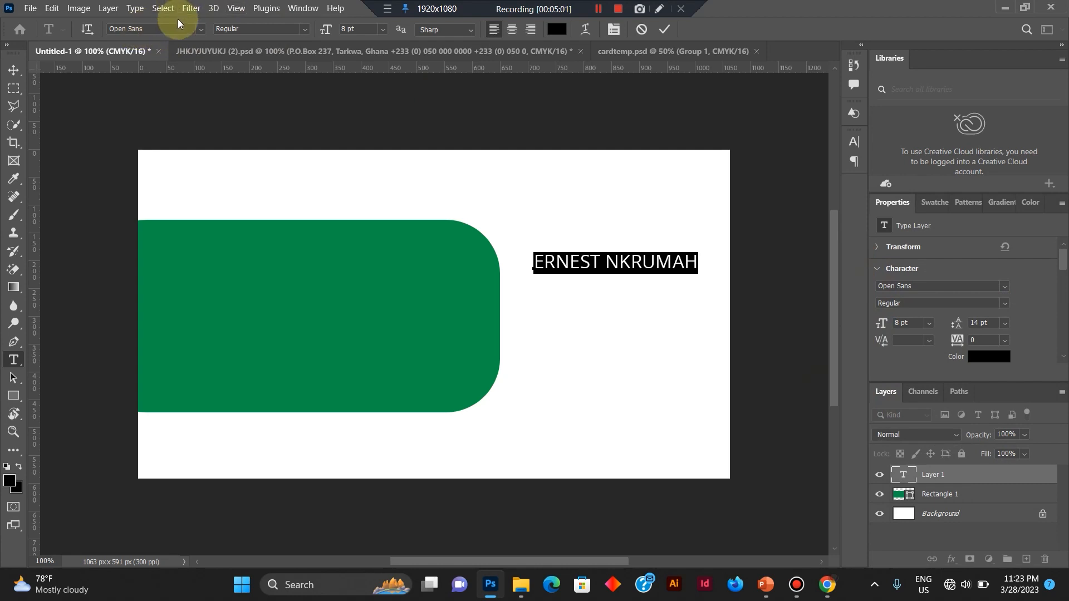
Set the name text's font to Open Sans Bold.
left_click(202, 28)
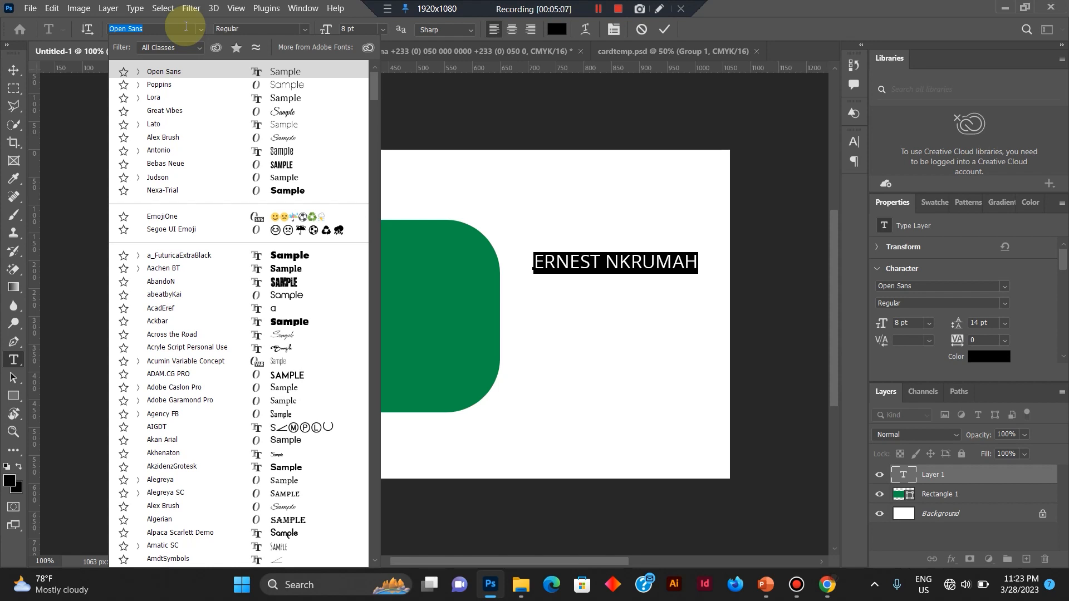
type("OPEN")
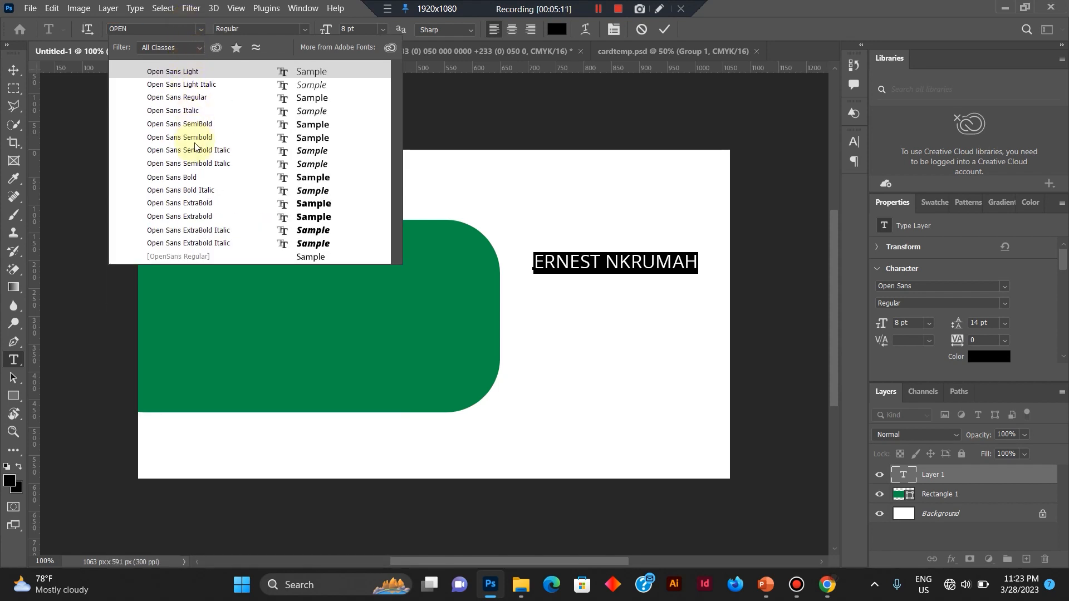
left_click(196, 174)
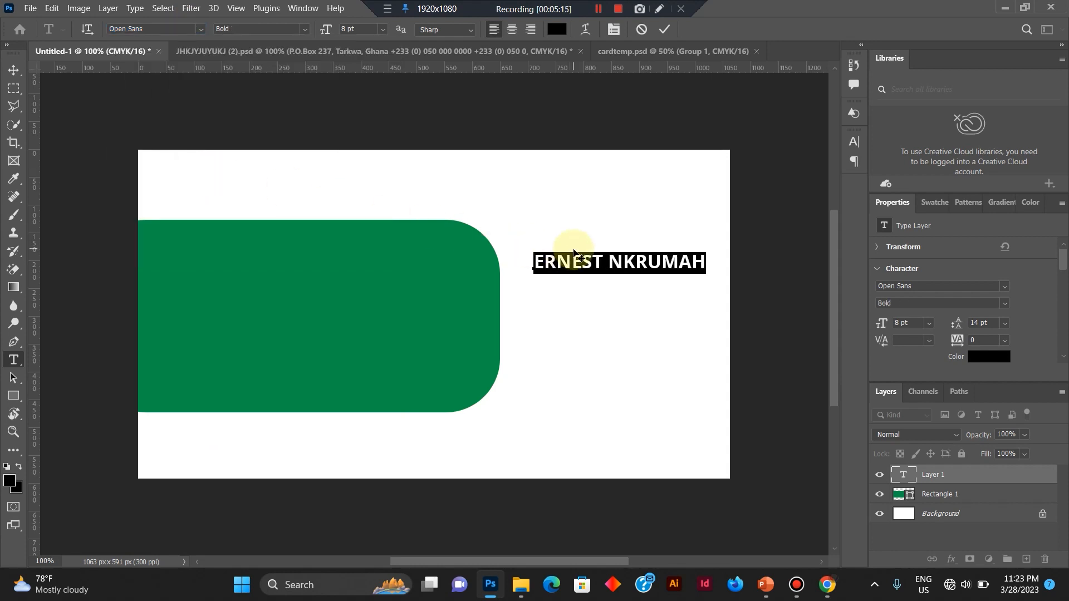
left_click(307, 29)
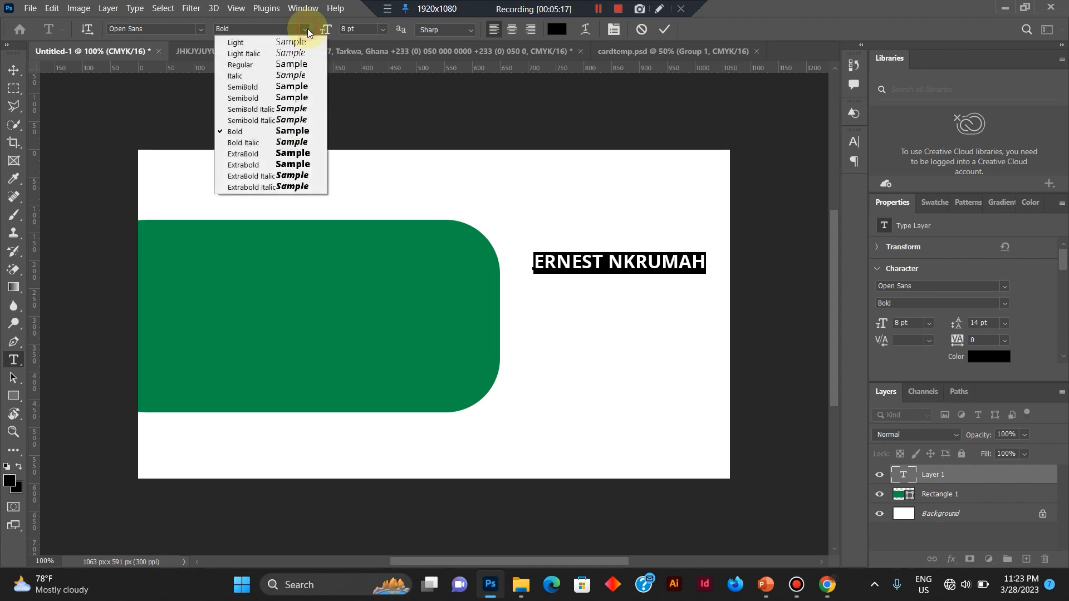
left_click(247, 131)
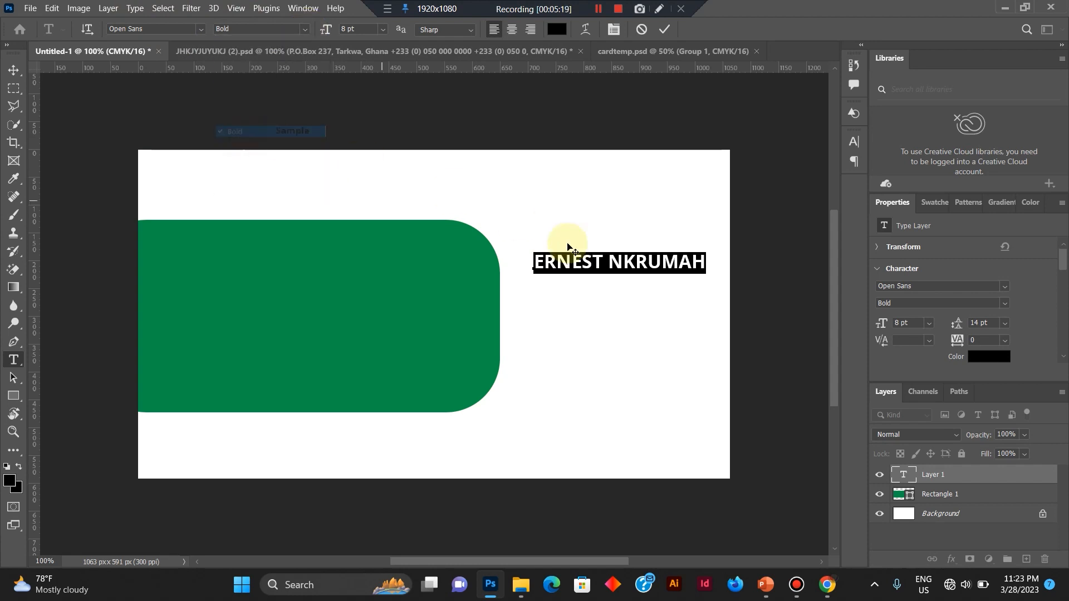
Move the name text onto the upper part of the green shape.
left_click(622, 267)
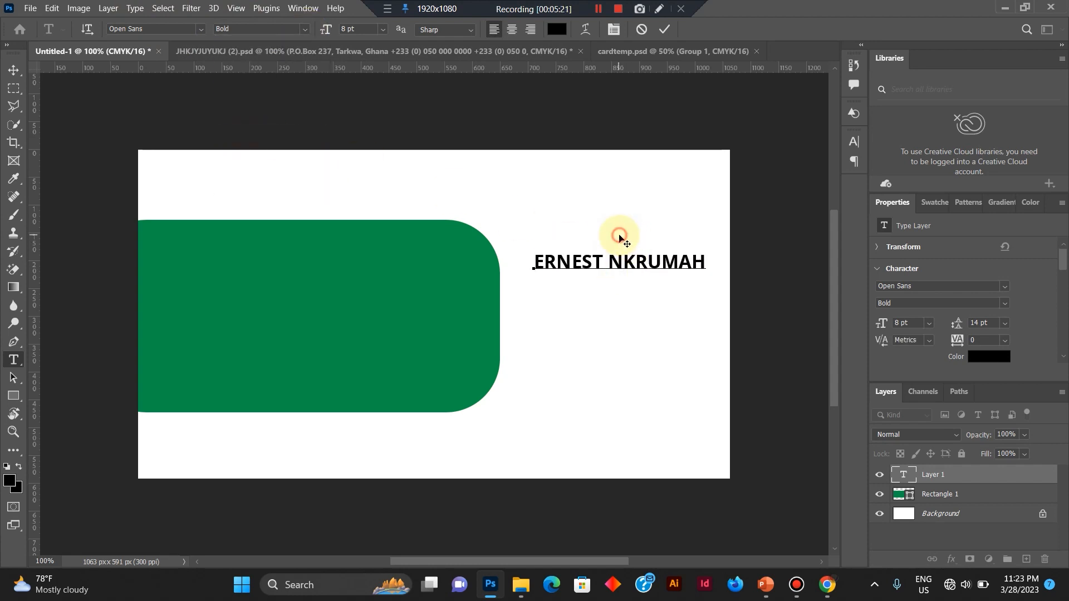
left_click_drag(618, 236, 283, 235)
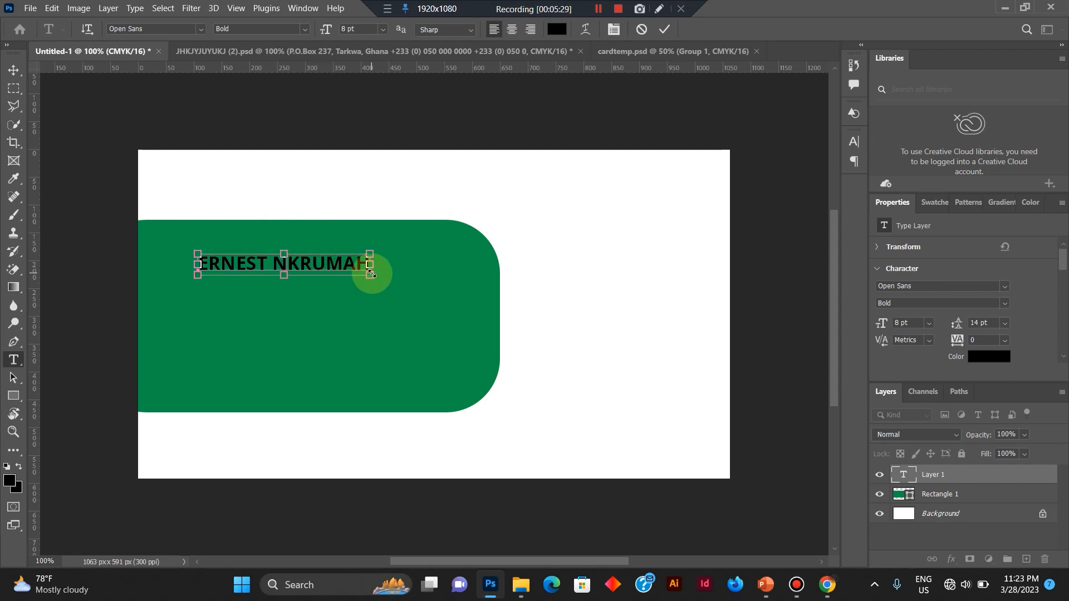
left_click_drag(370, 273, 370, 271)
Set the whole name text to 11 pt and commit the text edit.
key("ctrl+a")
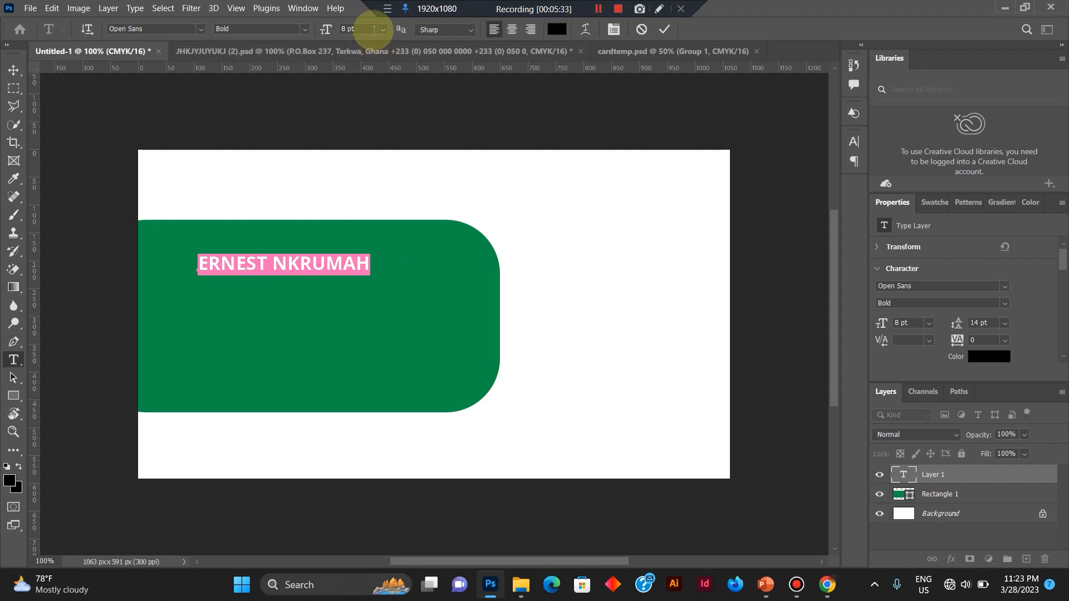
left_click(380, 29)
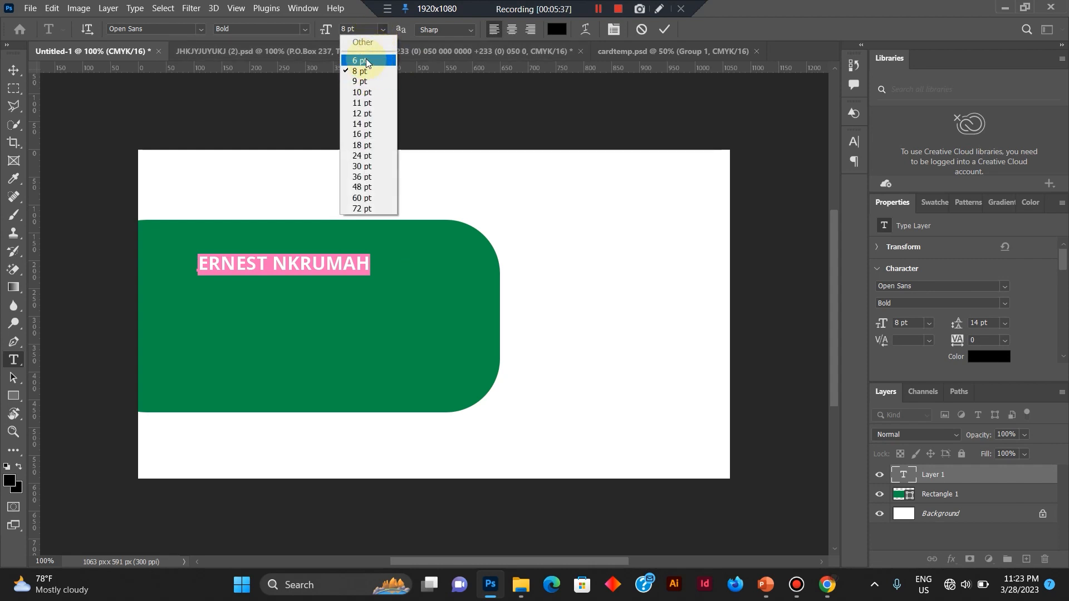
left_click(384, 28)
left_click(384, 28)
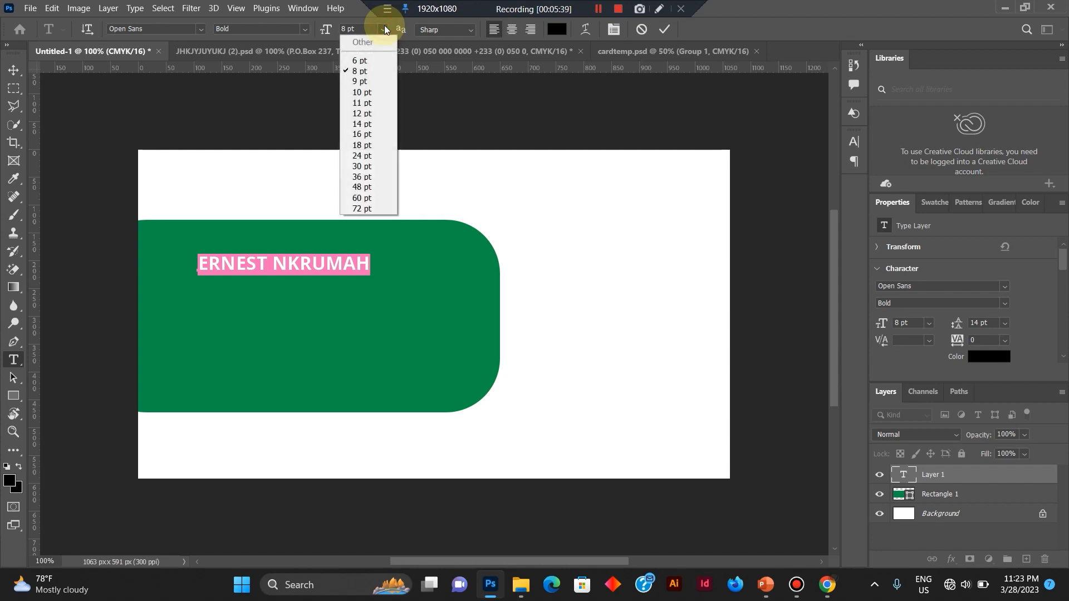
left_click(373, 114)
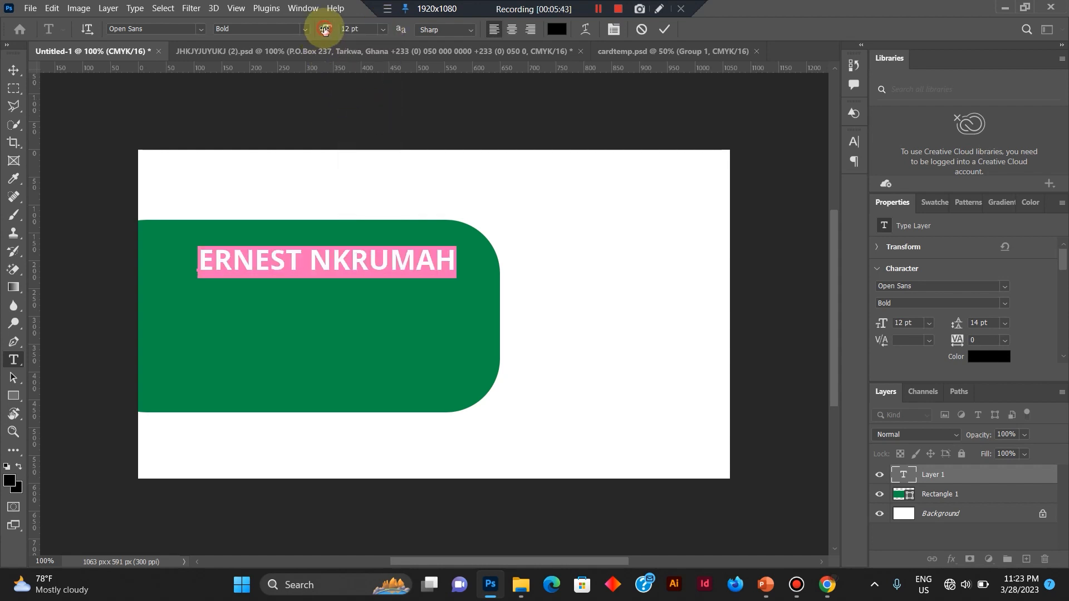
mouse_move(326, 31)
left_mouse_down()
mouse_move(341, 28)
mouse_move(325, 40)
left_mouse_up()
left_click_drag(324, 39, 324, 43)
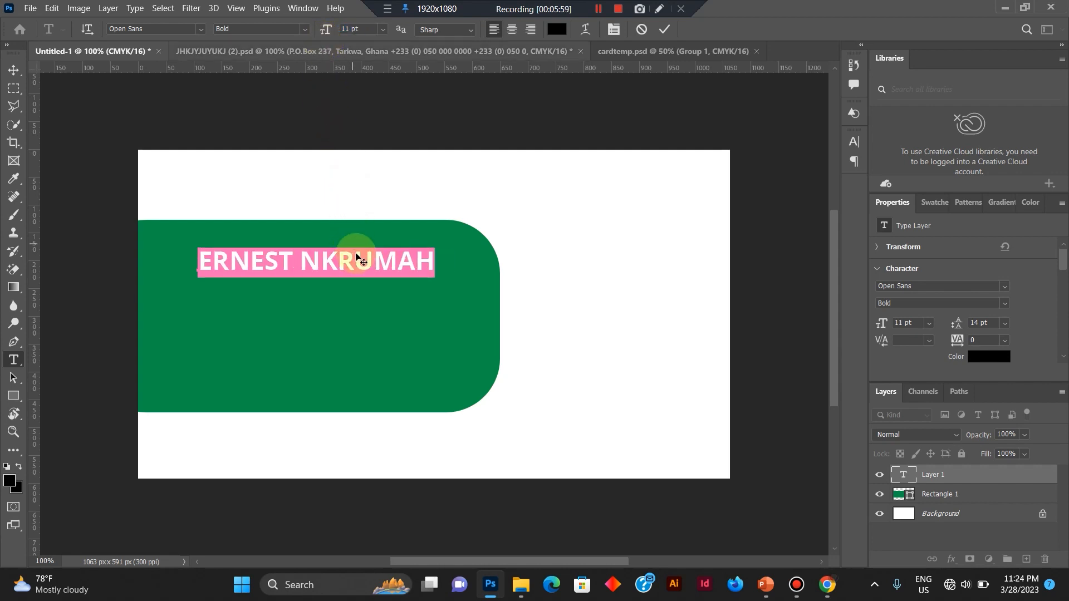
left_click(357, 255)
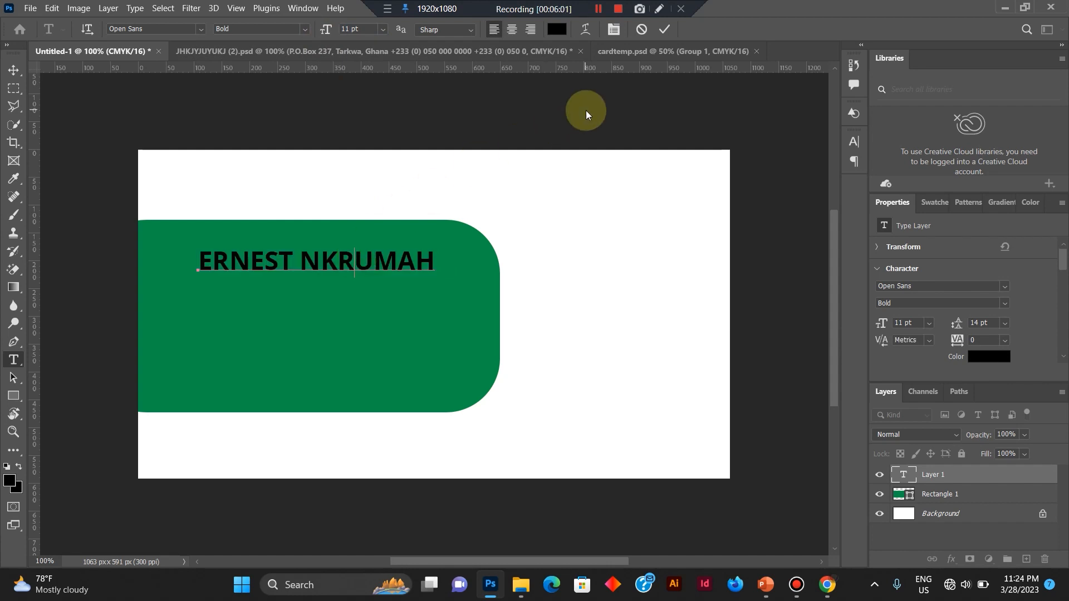
left_click(664, 35)
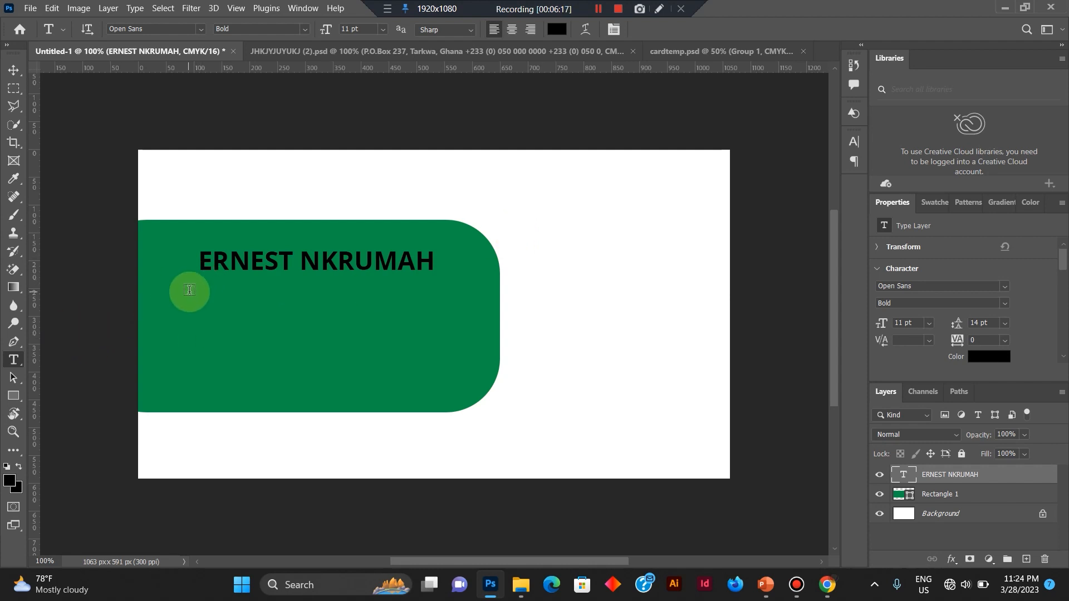
Create a paragraph text box on the white area beside the green shape and enter the postal address as its first line.
left_click_drag(522, 212, 738, 412)
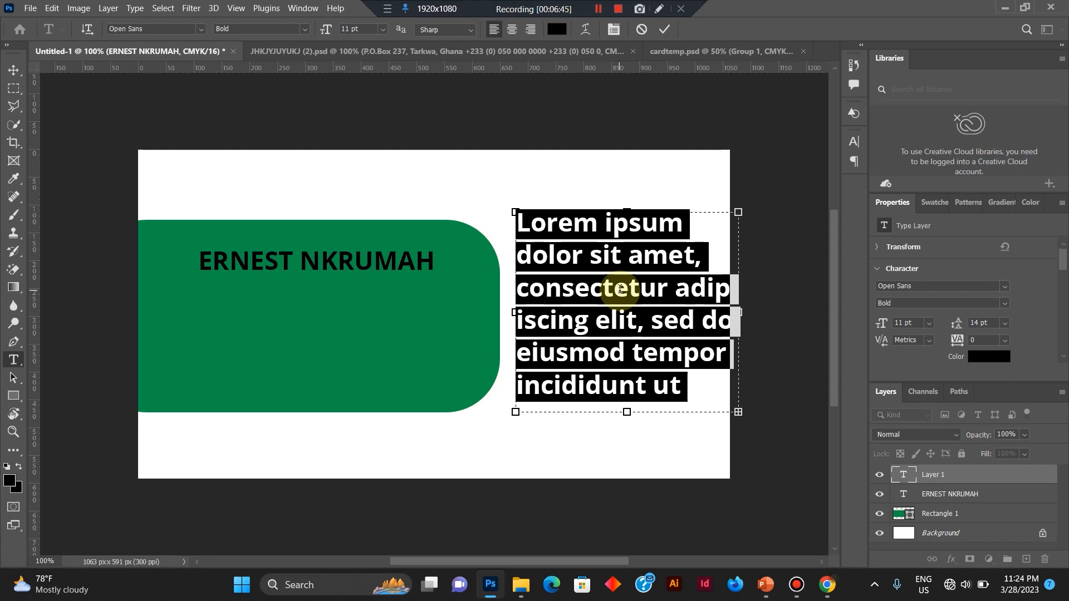
type("P. O. Box 237")
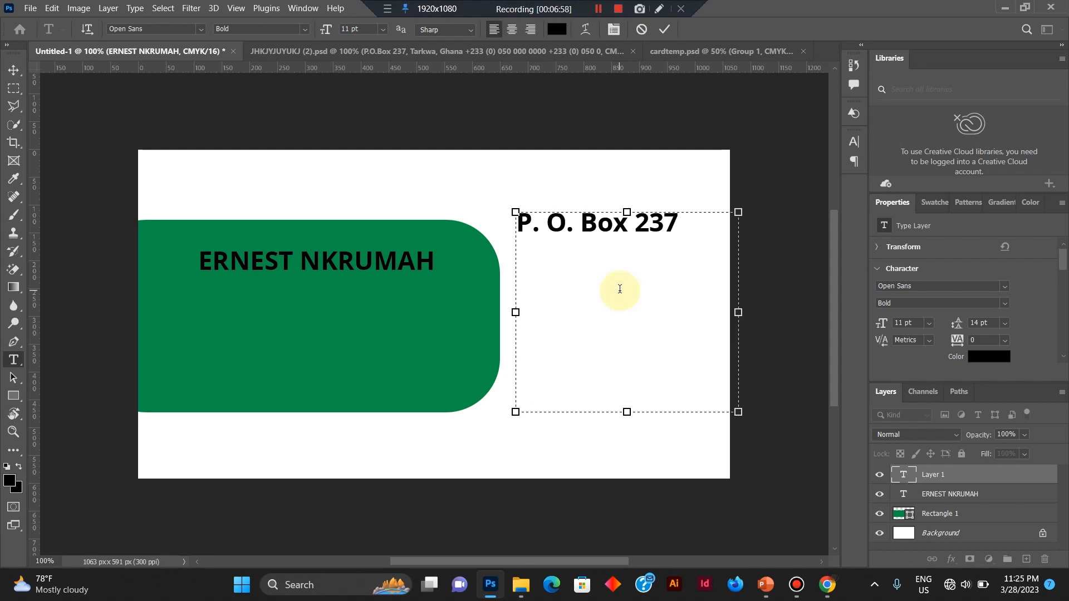
type(", Tarkwa, Ghana")
key("Return")
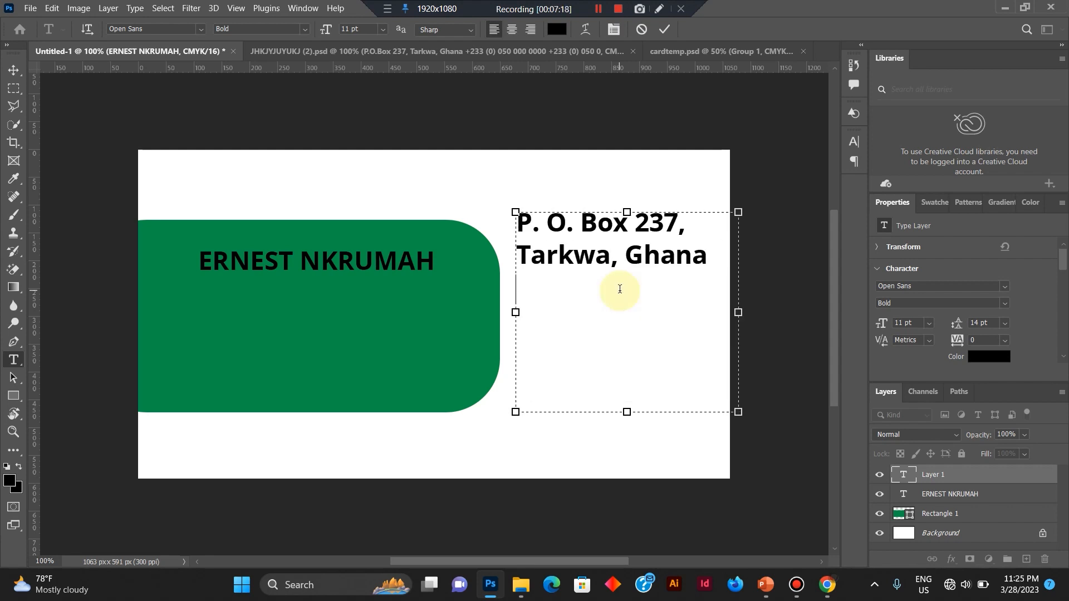
Enter the phone number below the address and delete the extra zero after the bracketed one.
type("233 (0) 050 000 000")
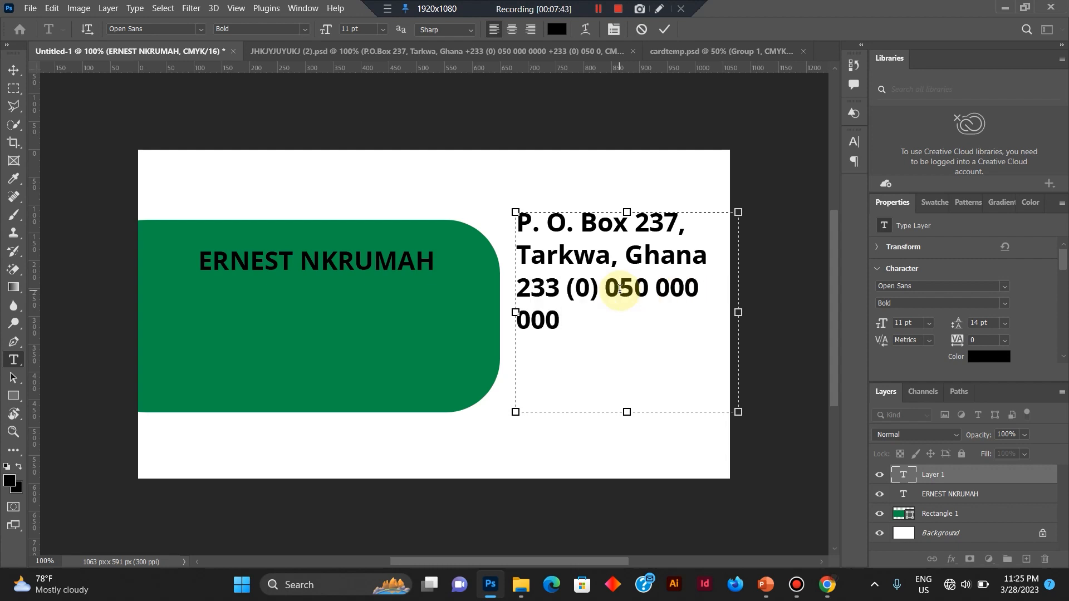
left_click(615, 286)
key("BackSpace")
Duplicate the phone number on the following line and add the contact e-mail address below it.
triple_click(656, 285)
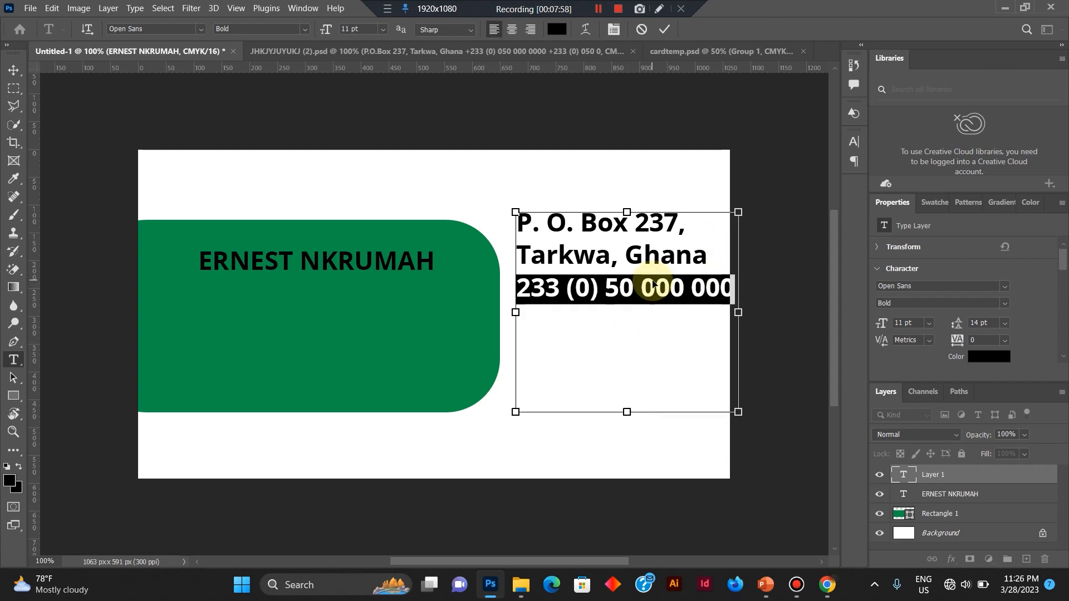
key("ctrl+c")
key("Right")
key("Return")
key("ctrl+v")
key("Return")
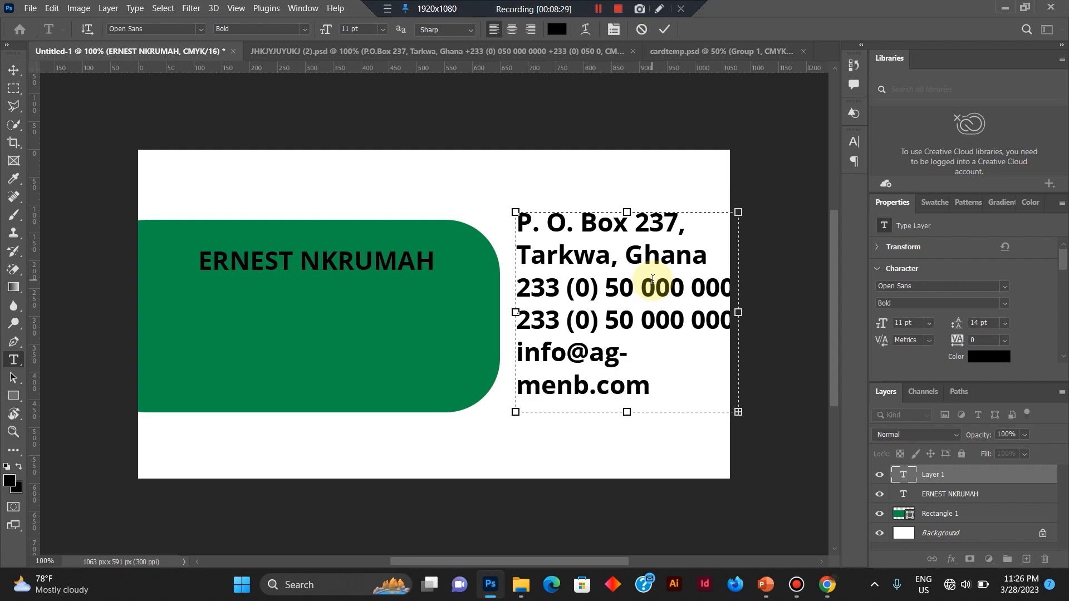
Set the whole contact text to the Regular font style at 8 pt.
left_click(559, 286)
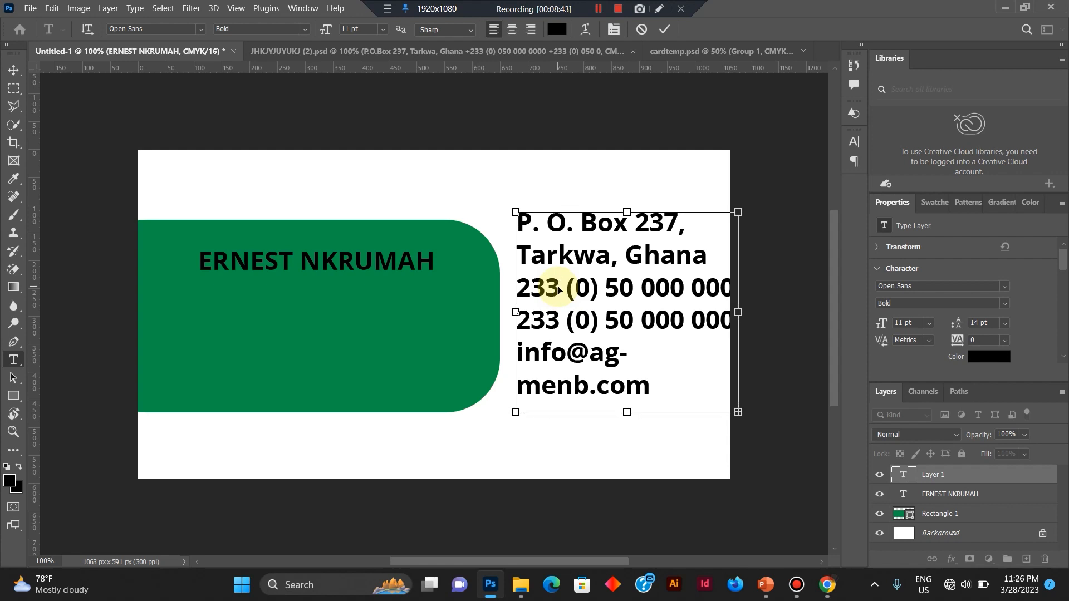
key("ctrl+a")
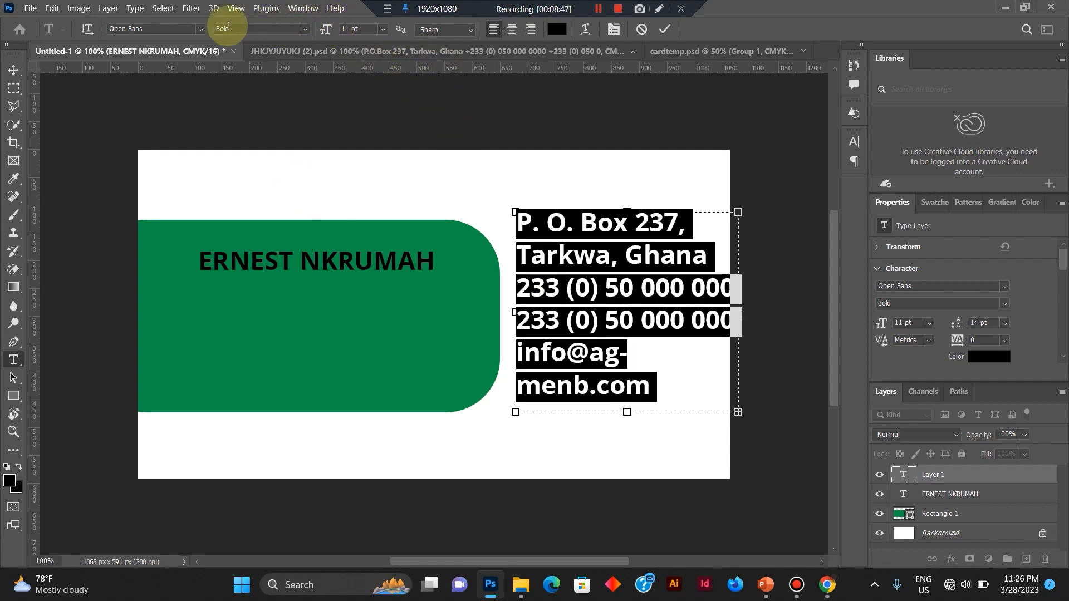
left_click(304, 30)
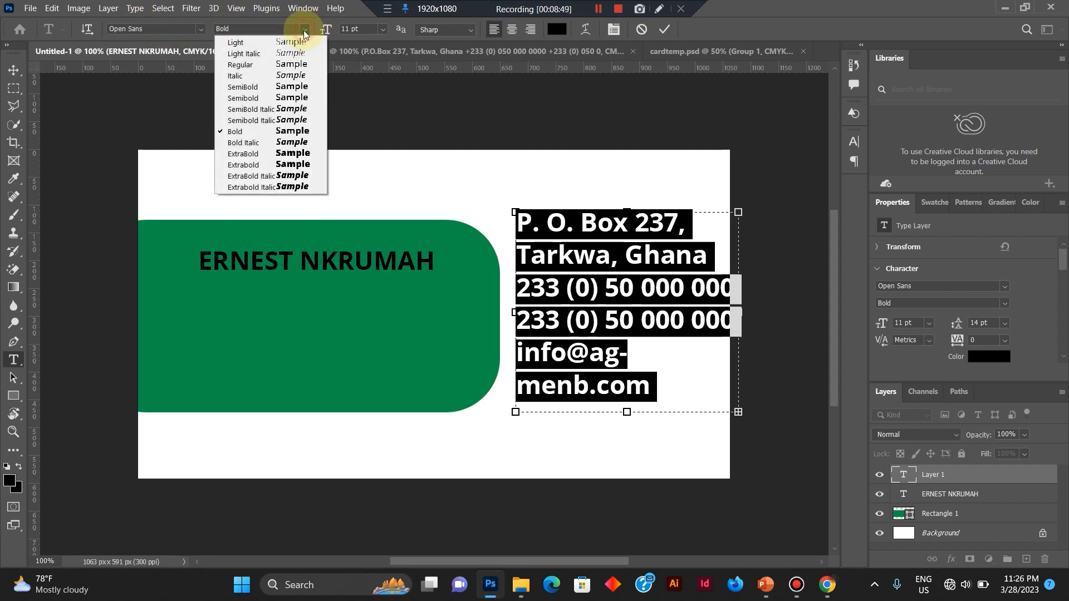
left_click(281, 68)
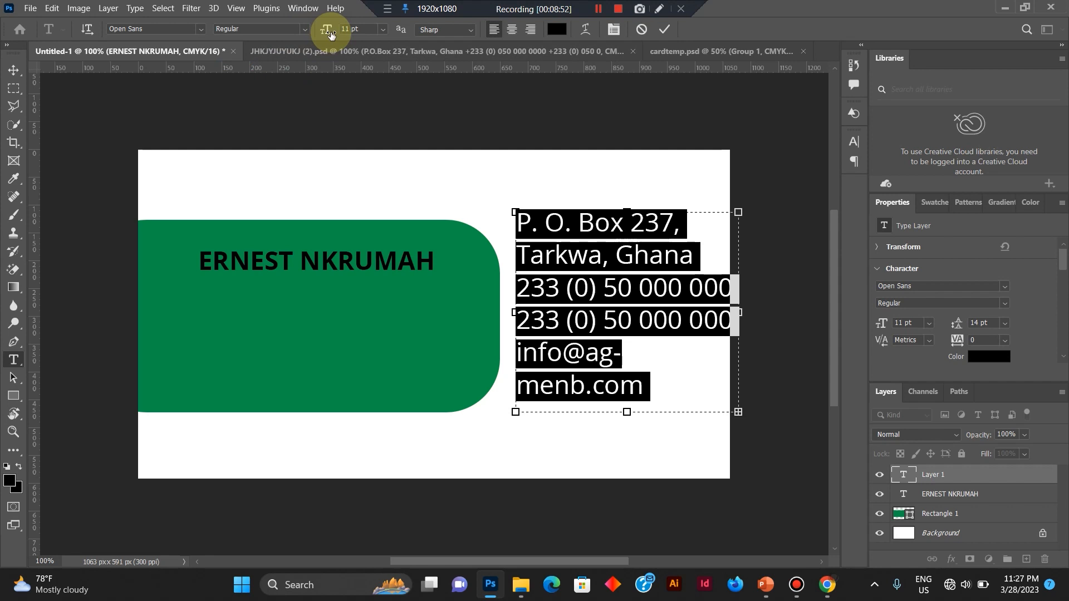
left_click_drag(330, 35, 331, 35)
Move the contact text box onto the green shape under the name and widen it so the address fits on one line.
left_click(605, 250)
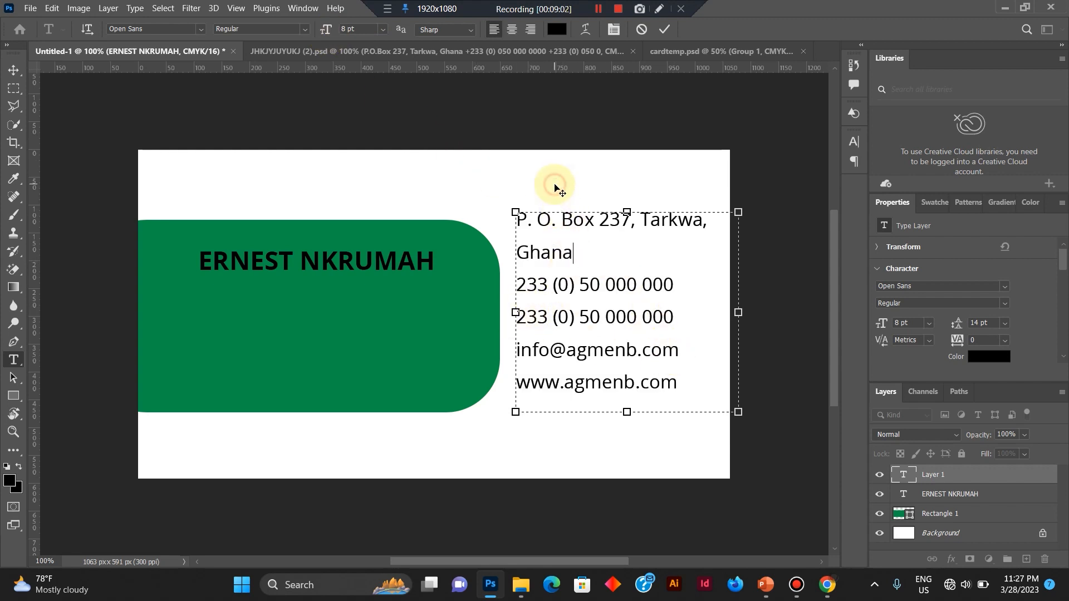
left_click_drag(554, 186, 250, 263)
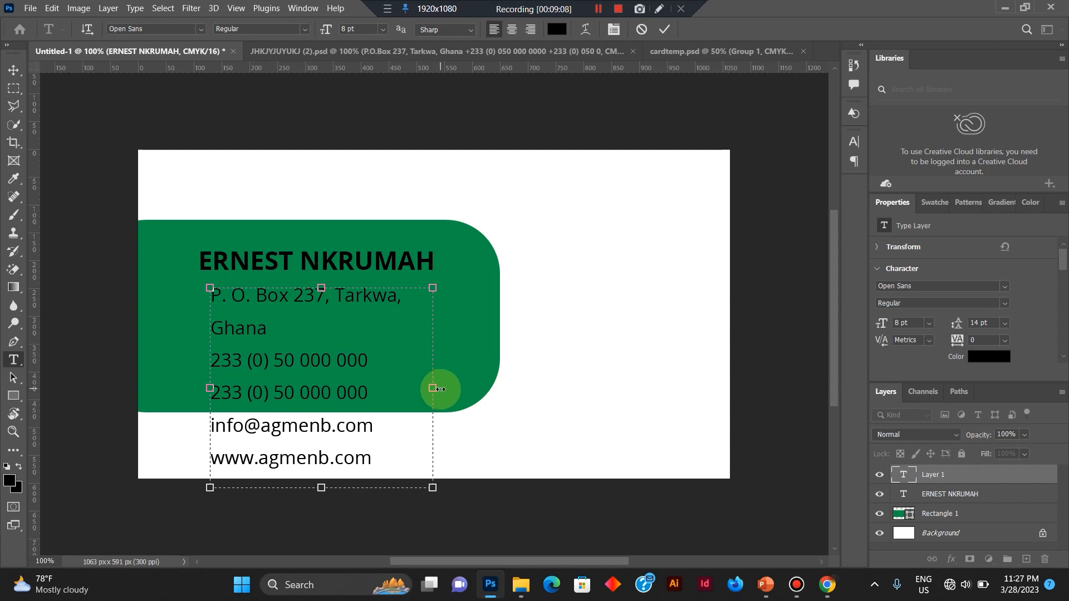
left_click_drag(433, 388, 533, 382)
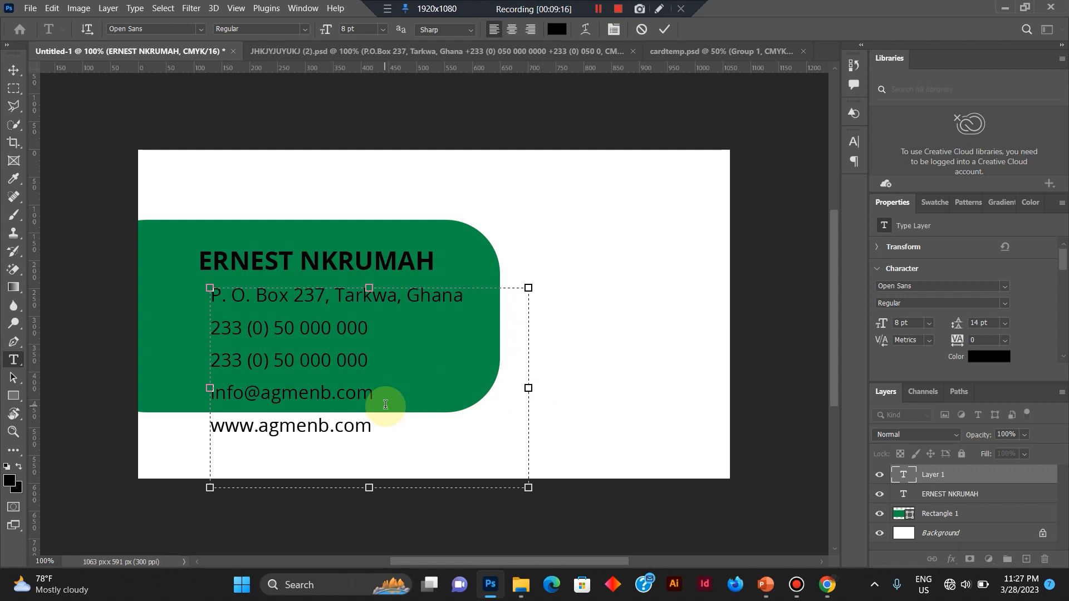
Select all the contact text and tighten its leading to 10 pt.
key("ctrl+a")
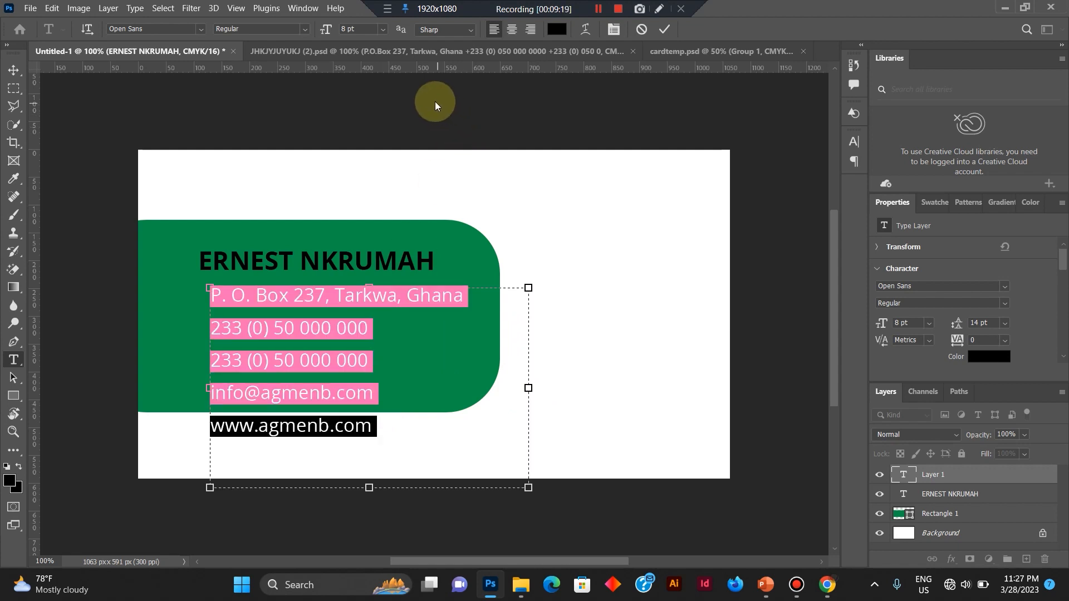
left_click(614, 31)
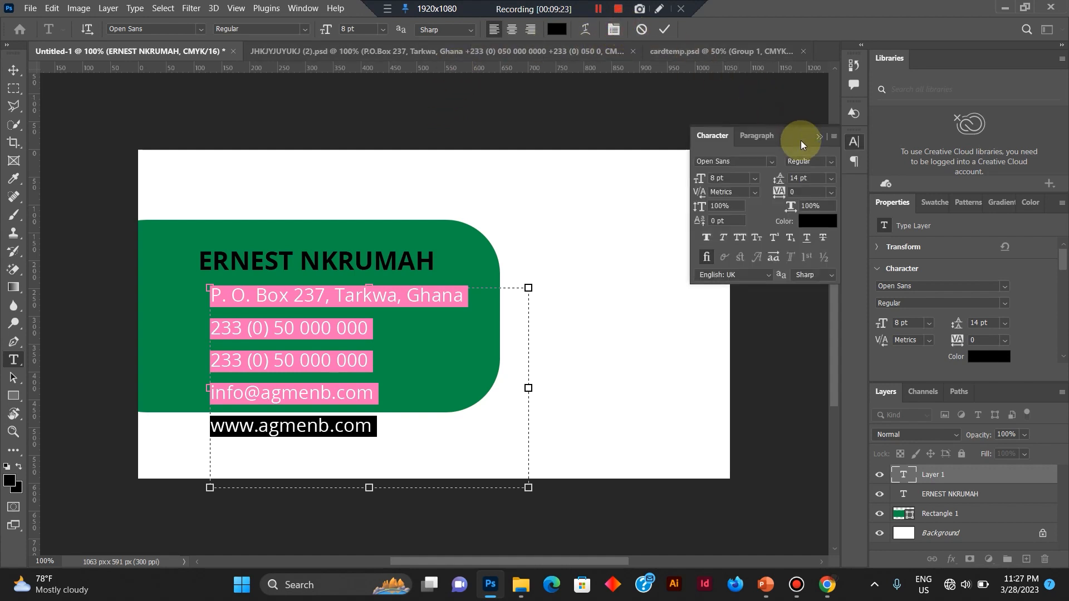
left_click(830, 179)
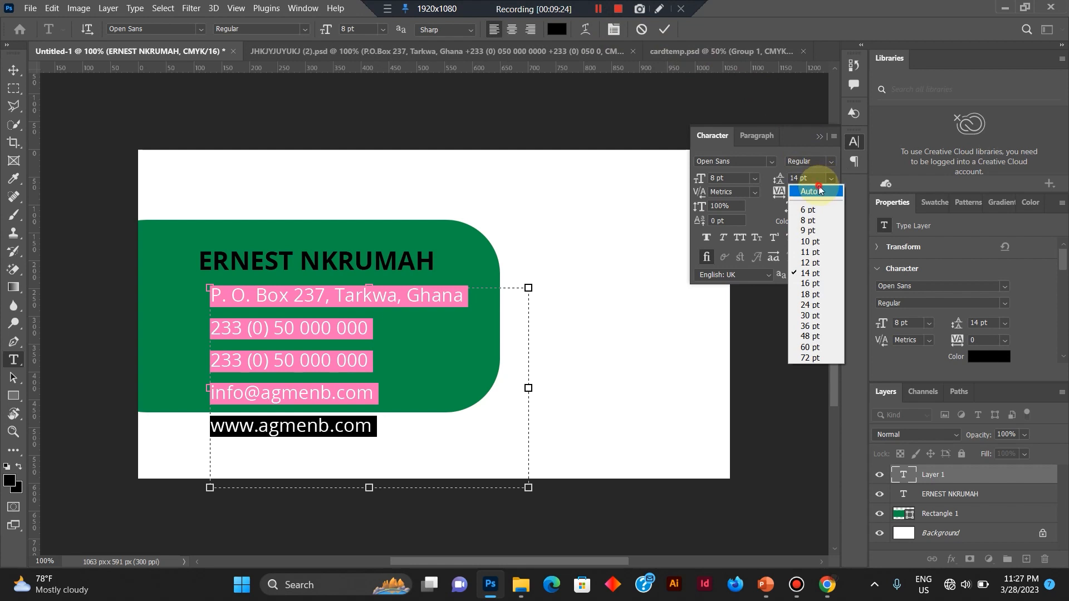
left_click(818, 188)
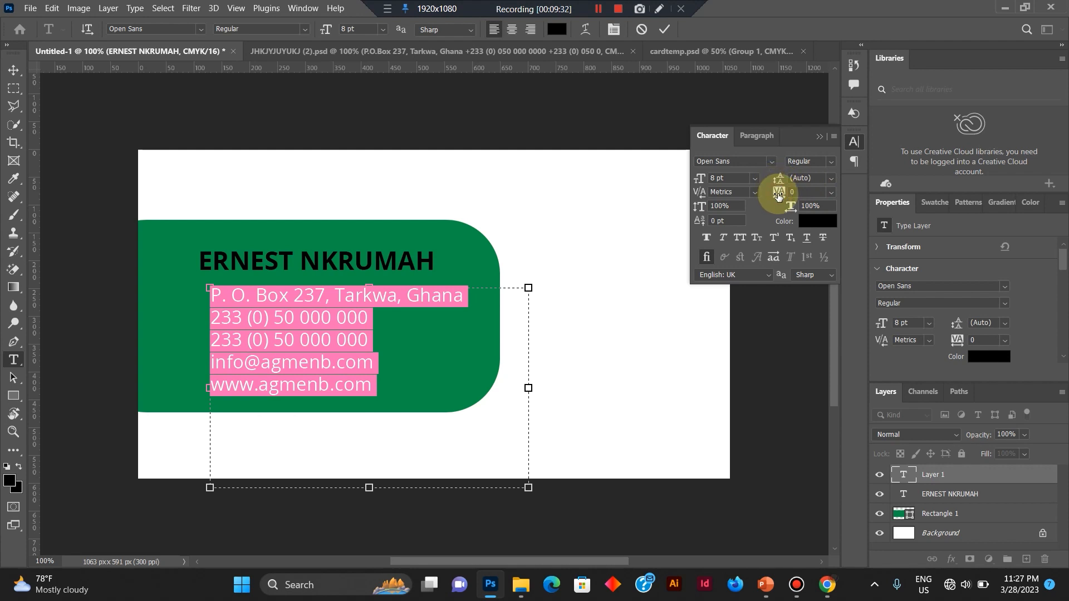
left_click(778, 195)
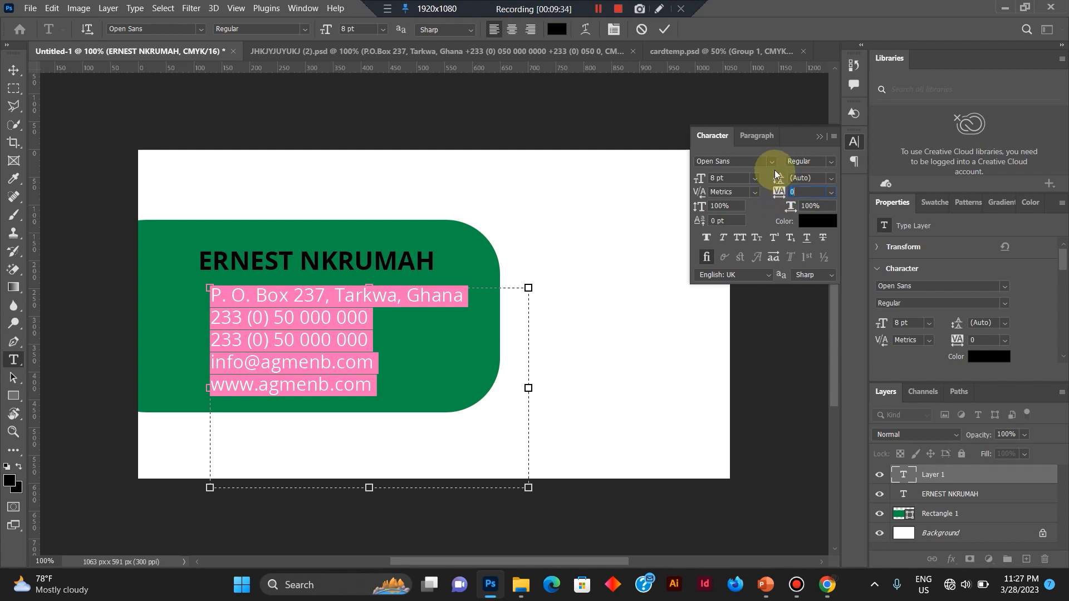
left_click_drag(778, 177, 778, 178)
type("10")
key("Tab")
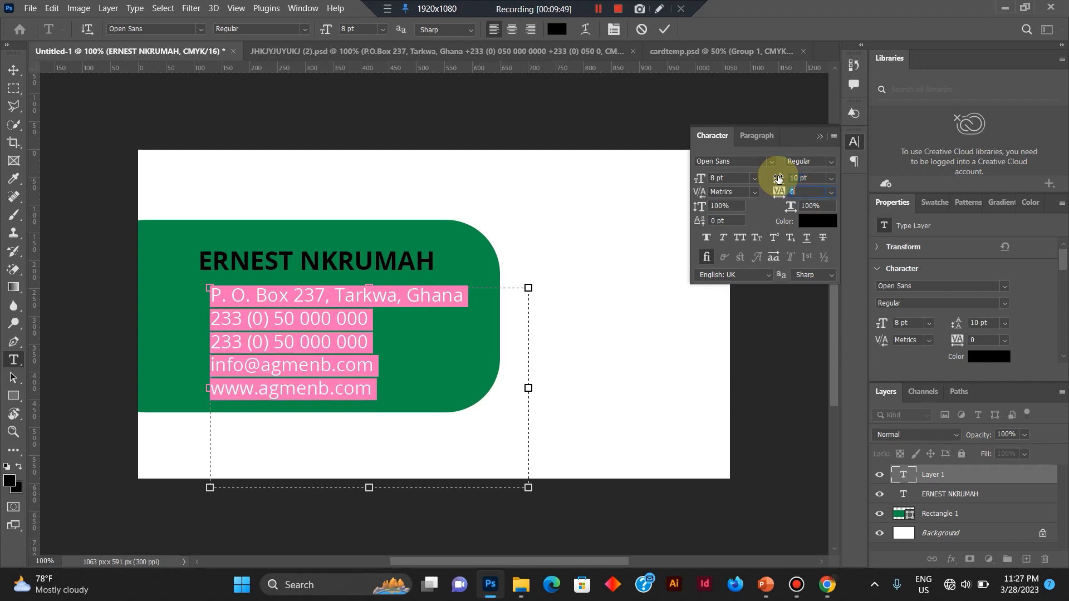
Try further leading values for the contact text, including 13 pt.
left_click_drag(781, 179, 736, 181)
double_click(799, 179)
type("1013")
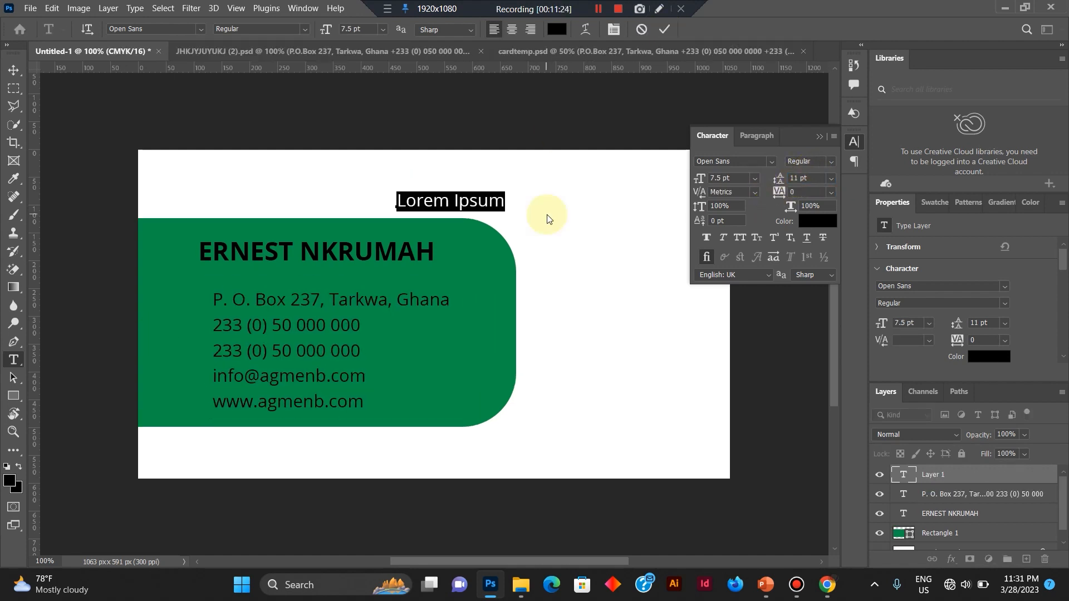
Enter the job title UI/UX DESIGNER as a new text and place it directly beneath the name, aligned with its start.
type("UI")
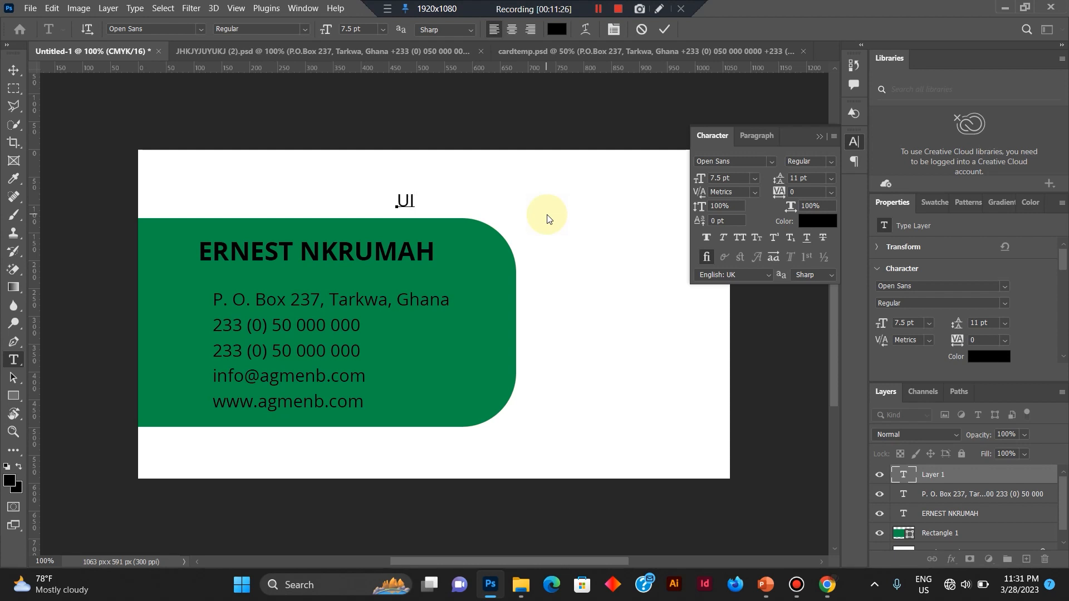
type("/UX DESIGNER")
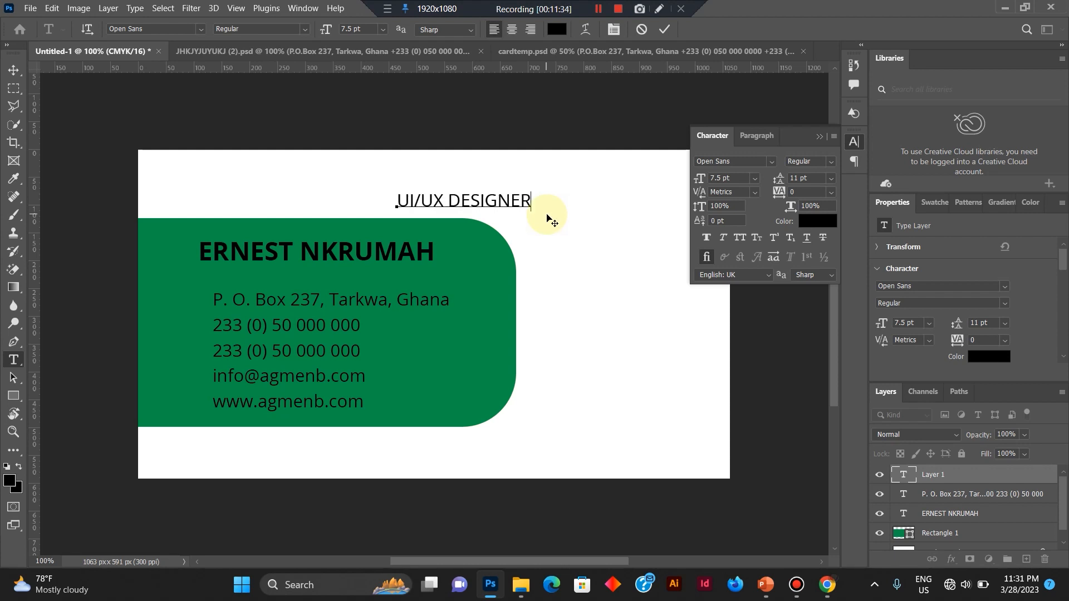
left_click_drag(548, 219, 349, 288)
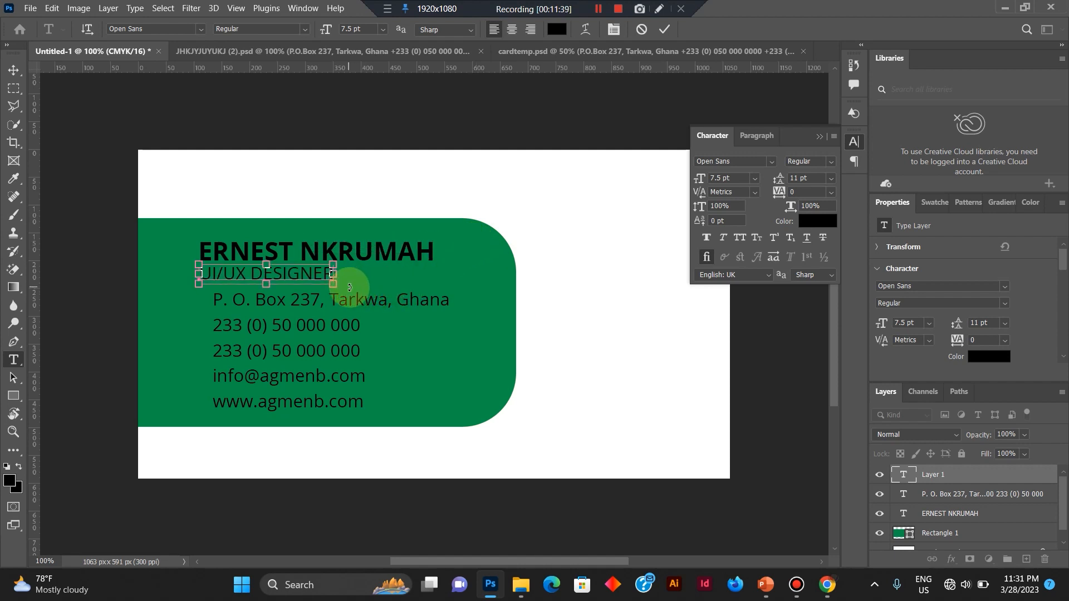
Set the tracking of the whole UI/UX DESIGNER text to 440 and commit the text edit.
key("ctrl+a")
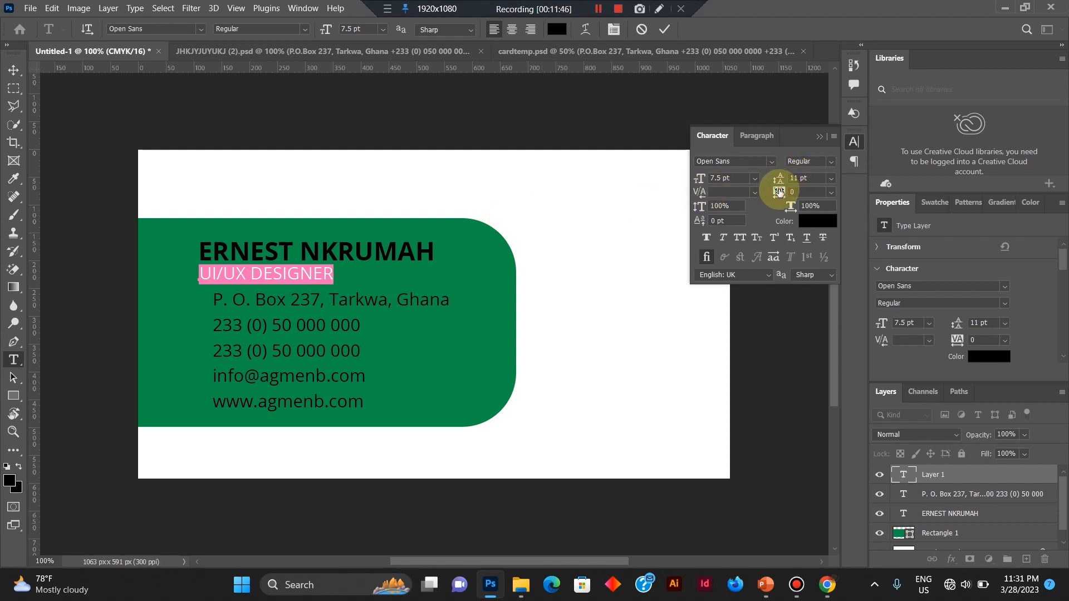
left_click_drag(779, 192, 808, 196)
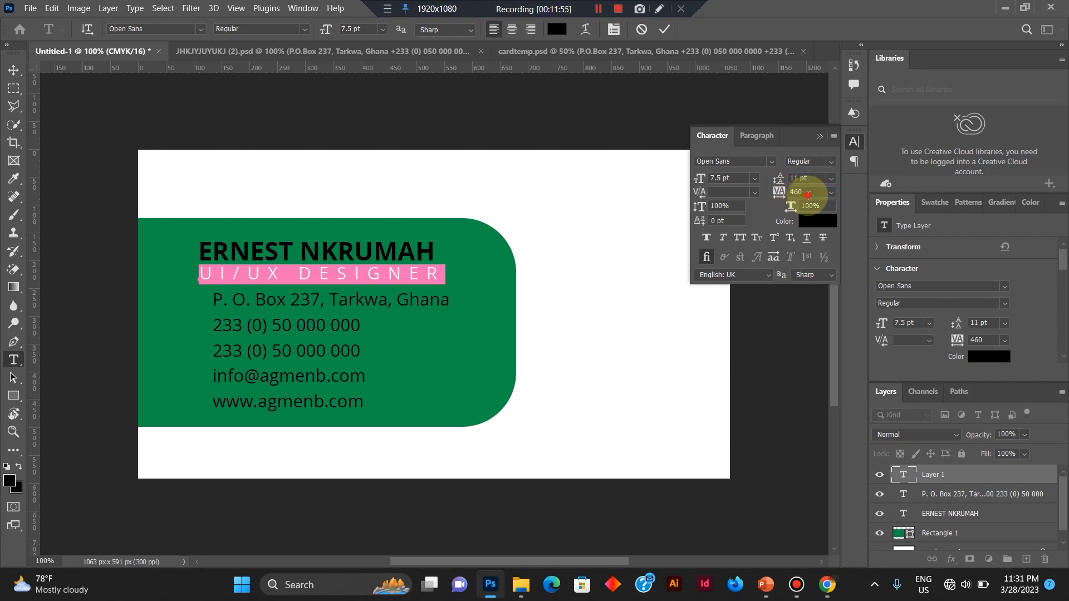
left_click(807, 195)
key("BackSpace")
key("Return")
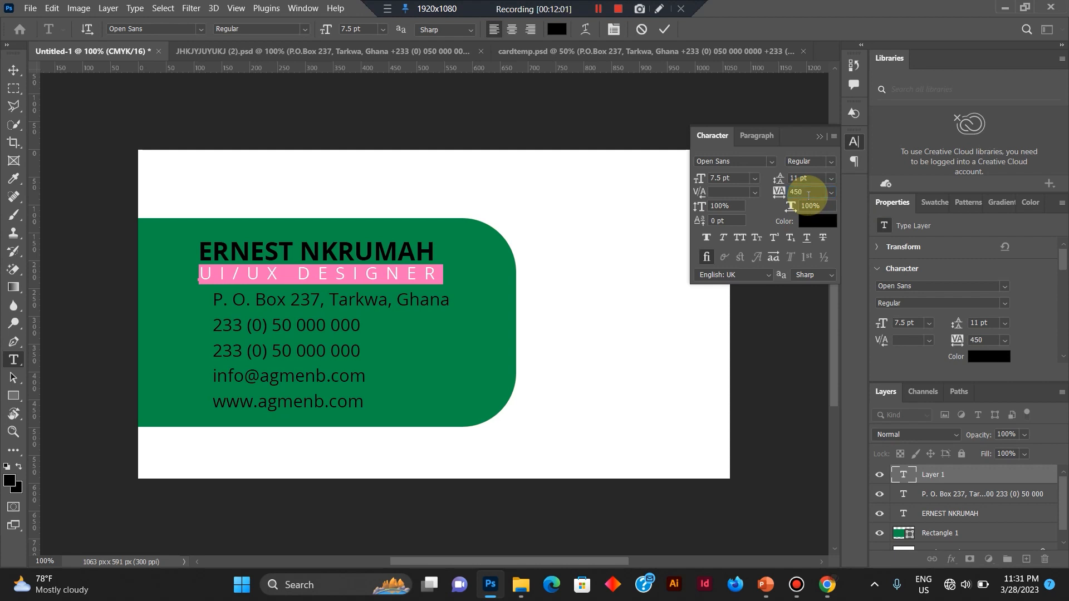
left_click(808, 193)
type("440")
key("Return")
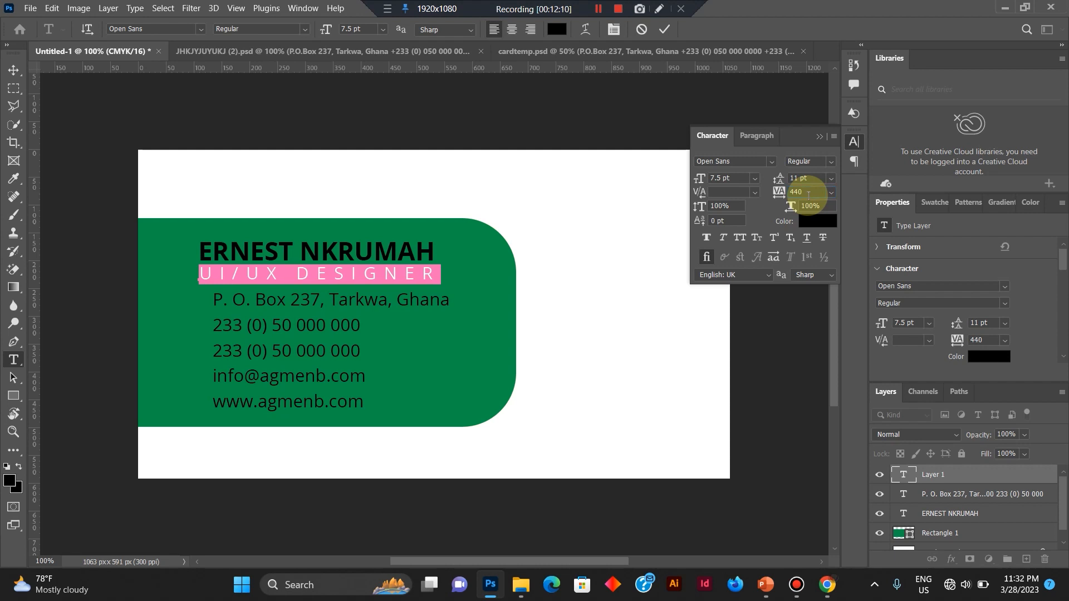
left_click(664, 29)
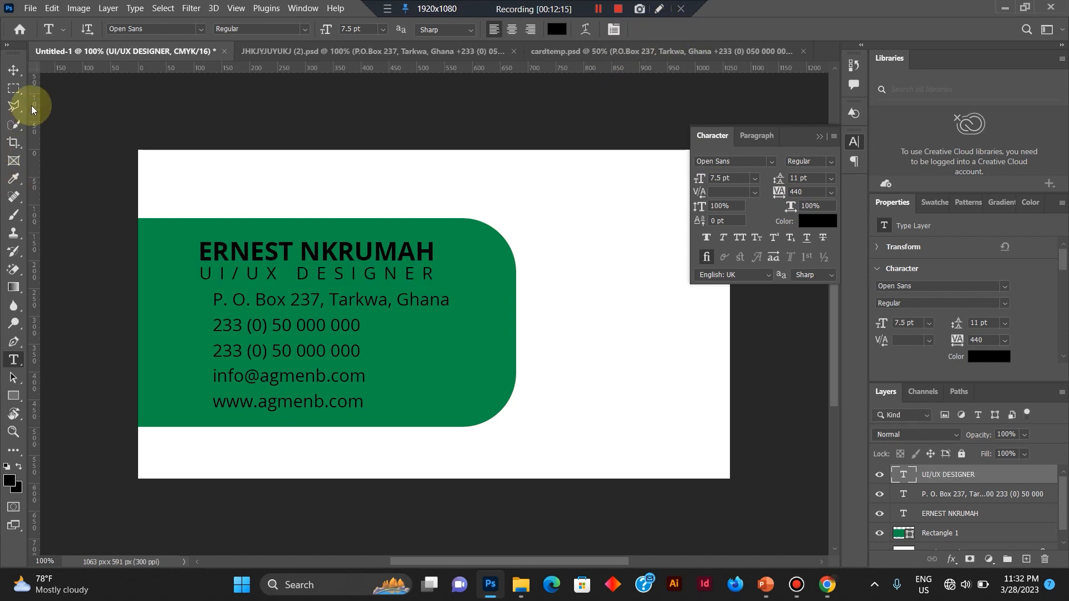
Reduce the leading of the whole contact text block to 10 pt and commit the edit.
left_click(280, 376)
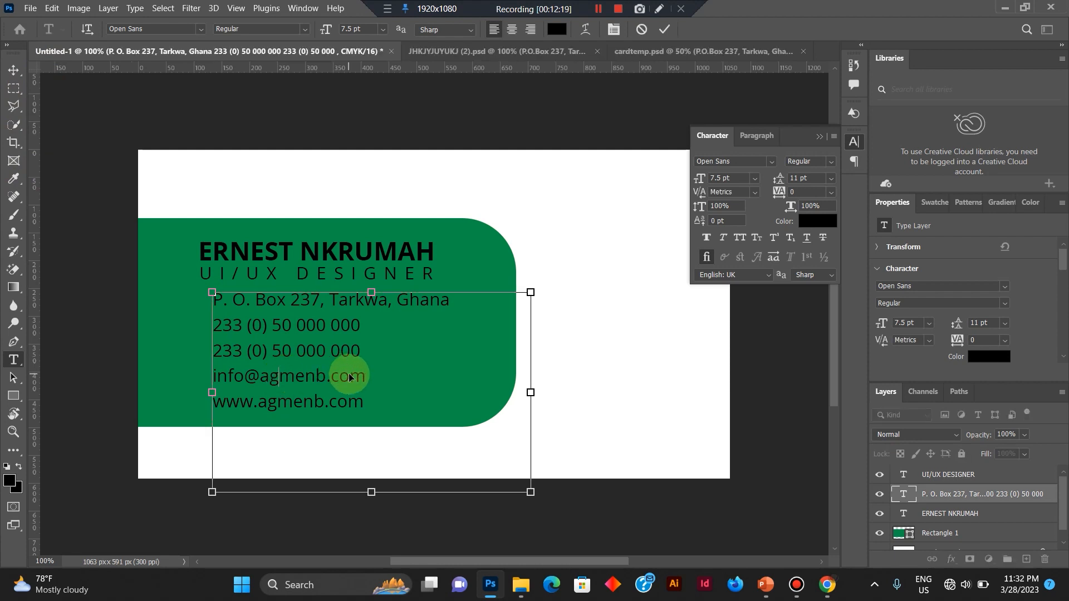
key("ctrl+a")
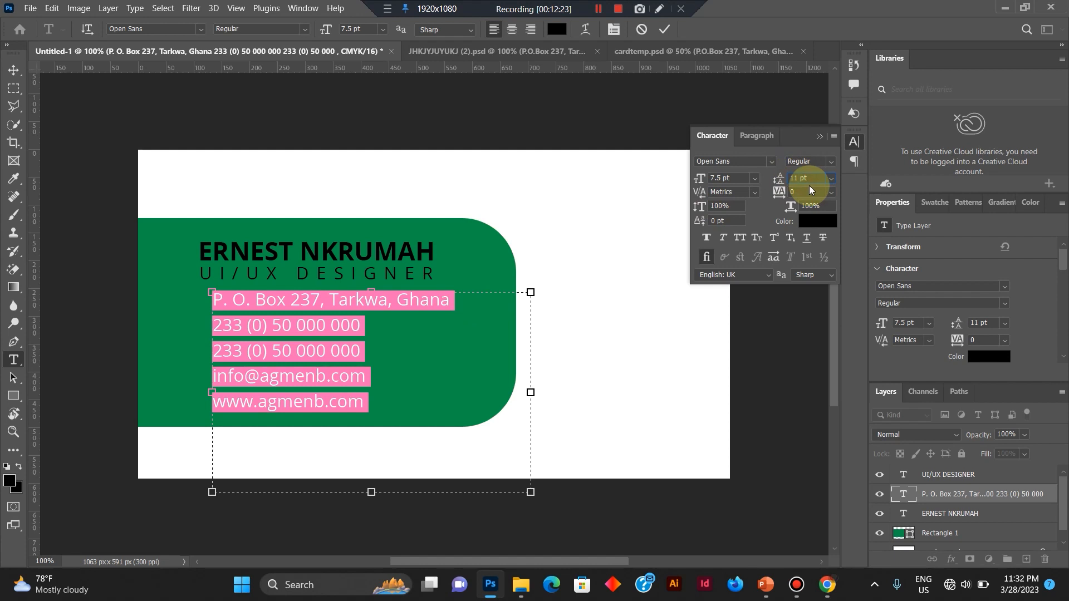
key("Return")
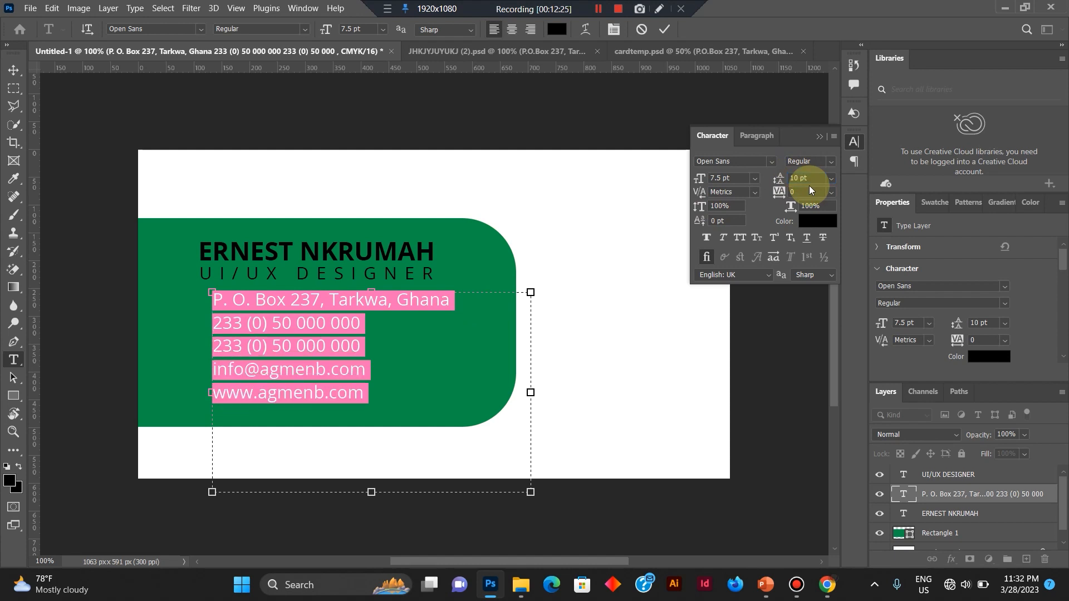
left_click(663, 32)
Nudge the contact text block slightly down and to the right with the Move tool, away from the job title.
key("v")
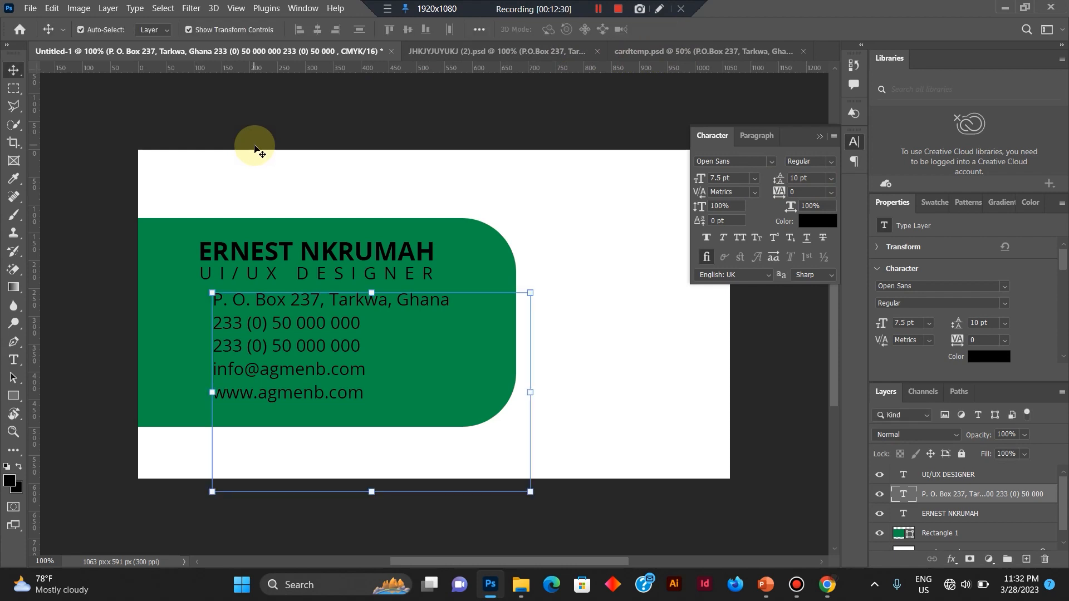
key("Down")
key("Down")
key("Down")
key("Down")
key("Down")
key("Down")
key("Down")
key("Right")
key("Right")
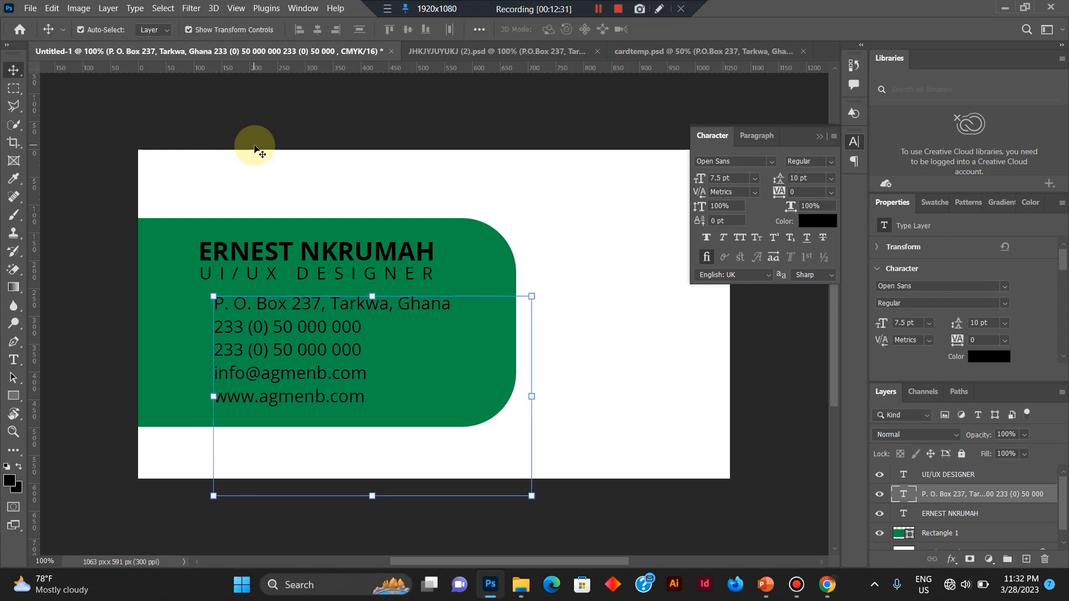
key("Right")
key("Right")
key("Right")
key("Right")
key("Right")
key("Right")
key("Right")
key("Right")
key("Right")
key("Right")
key("Right")
key("Right")
key("Right")
key("Right")
key("Right")
key("Right")
key("Right")
key("Right")
key("Right")
key("Right")
key("t")
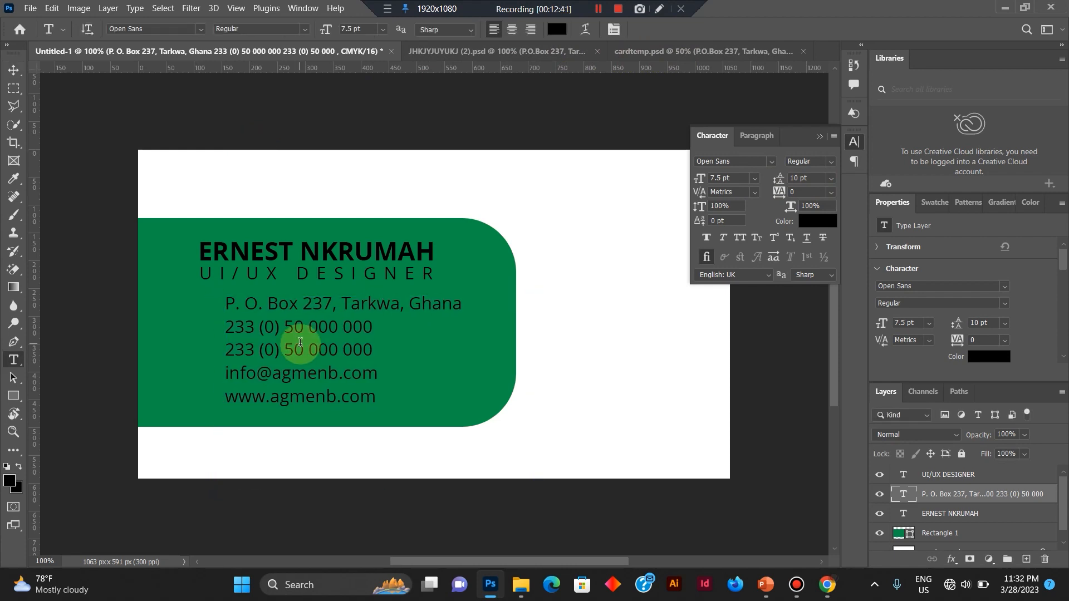
left_click(13, 71)
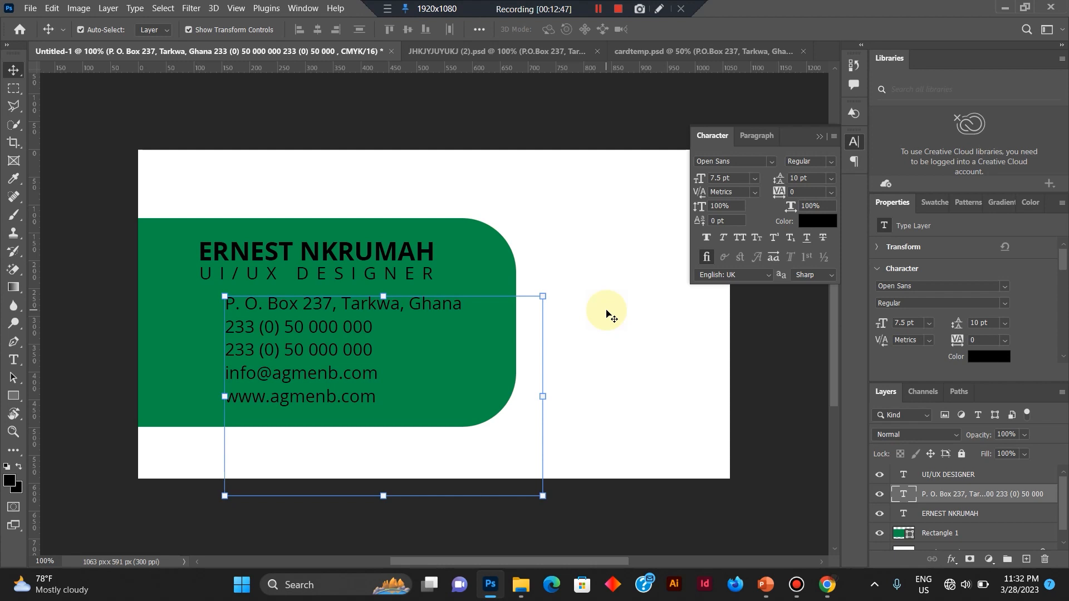
Stretch the green rounded rectangle upward and downward to about 467 px high and commit the transform.
left_click(101, 115)
left_click(598, 9)
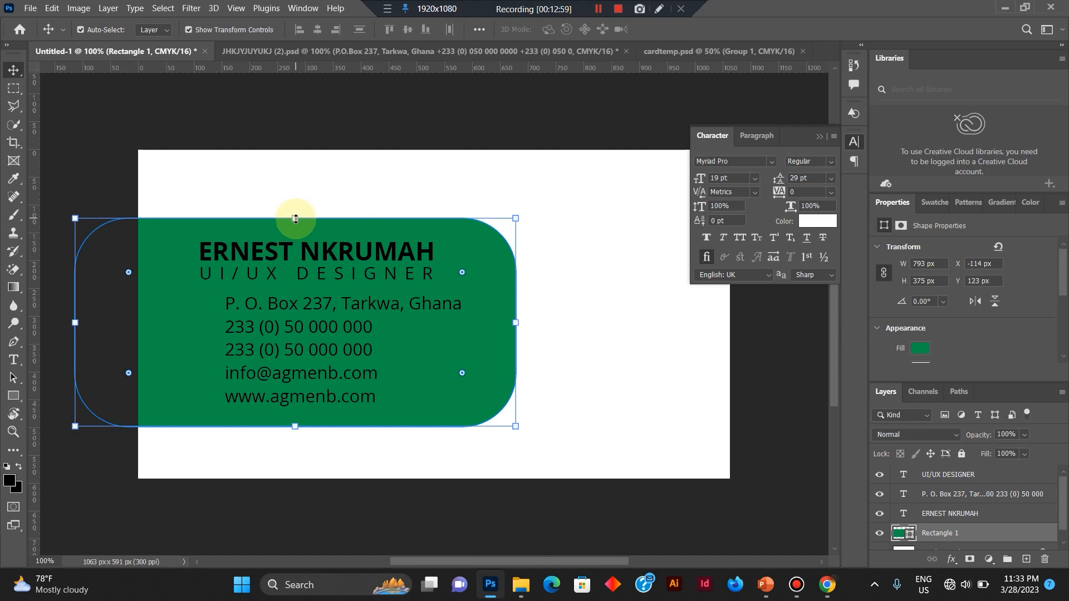
left_click_drag(295, 219, 296, 185)
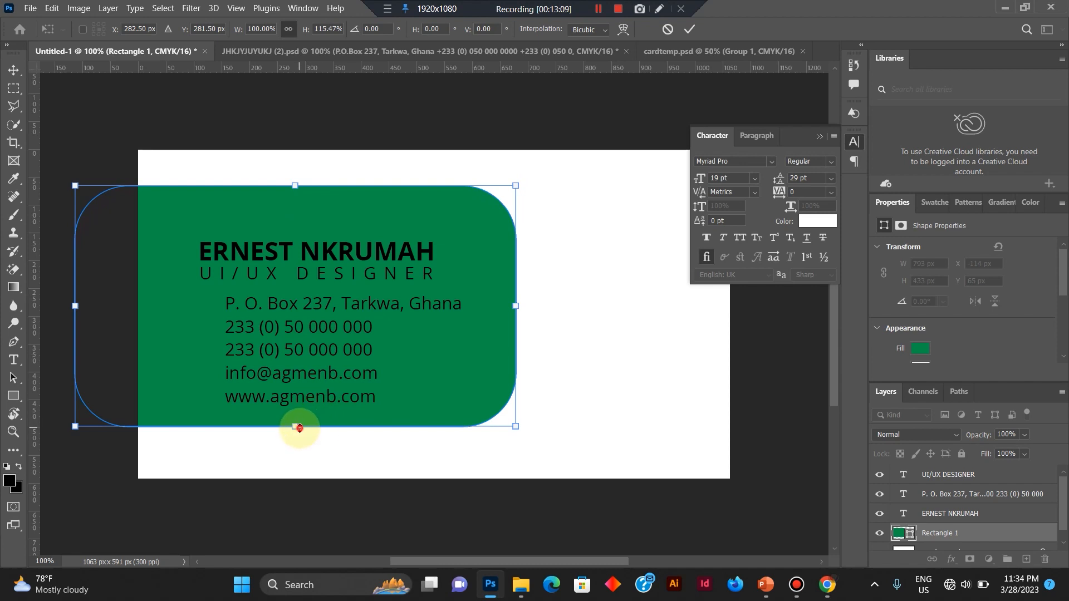
left_click_drag(299, 428, 298, 448)
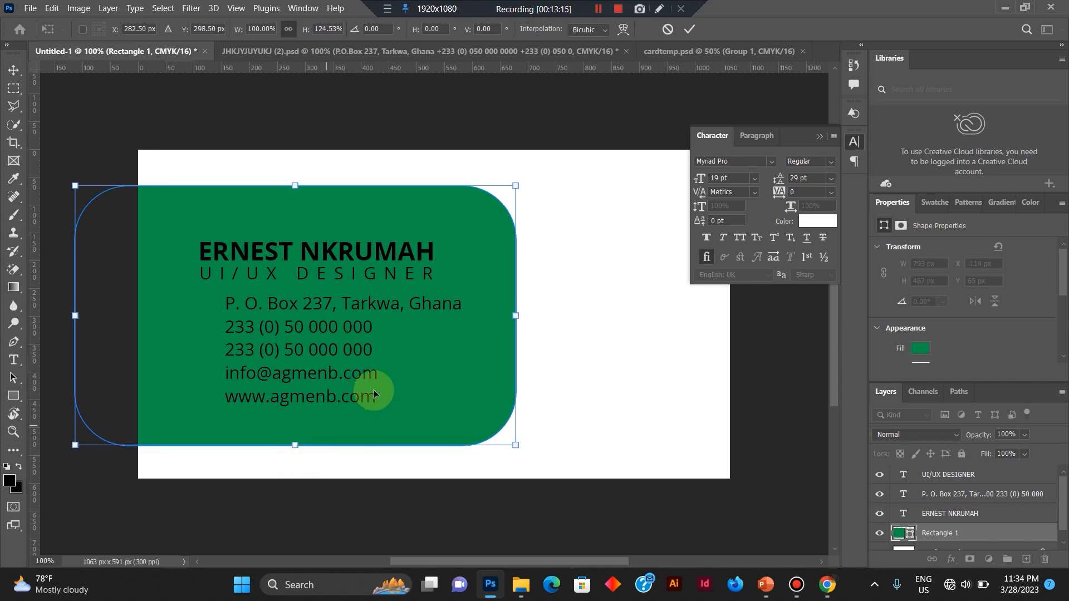
double_click(413, 366)
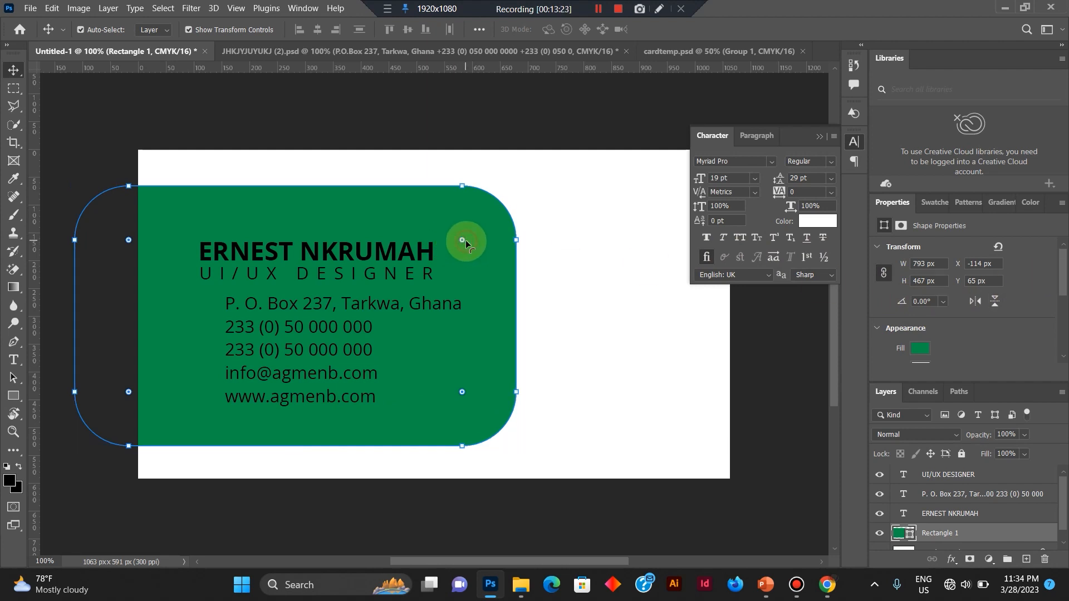
Increase the green shape's corner rounding and extend it further past the card's left edge to about 977 px wide.
left_click_drag(466, 240, 434, 239)
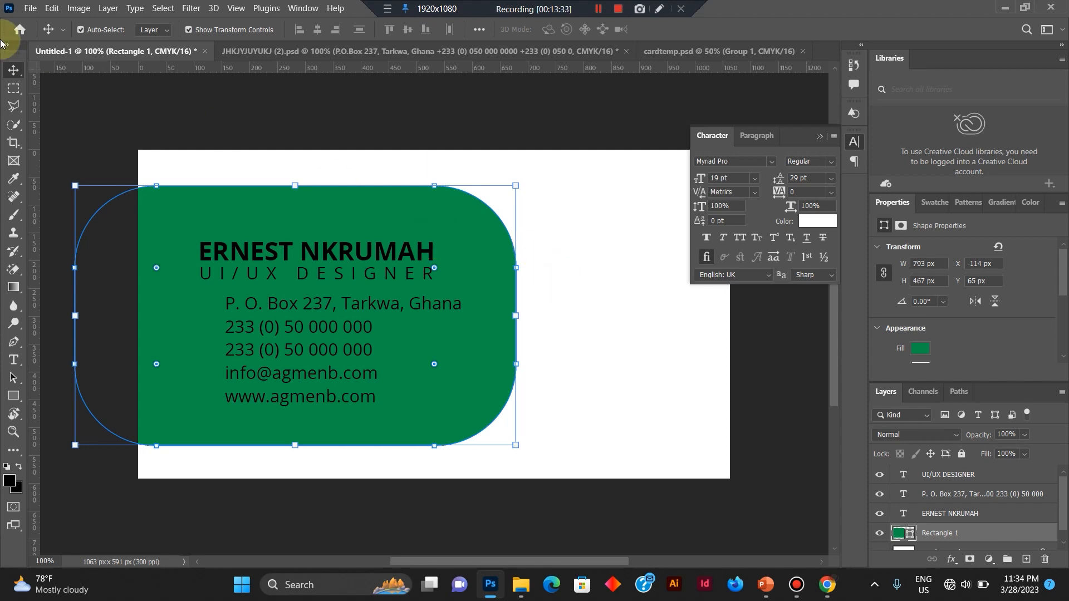
left_click_drag(75, 315, 595, 331)
key("Return")
left_click_drag(398, 562, 542, 531)
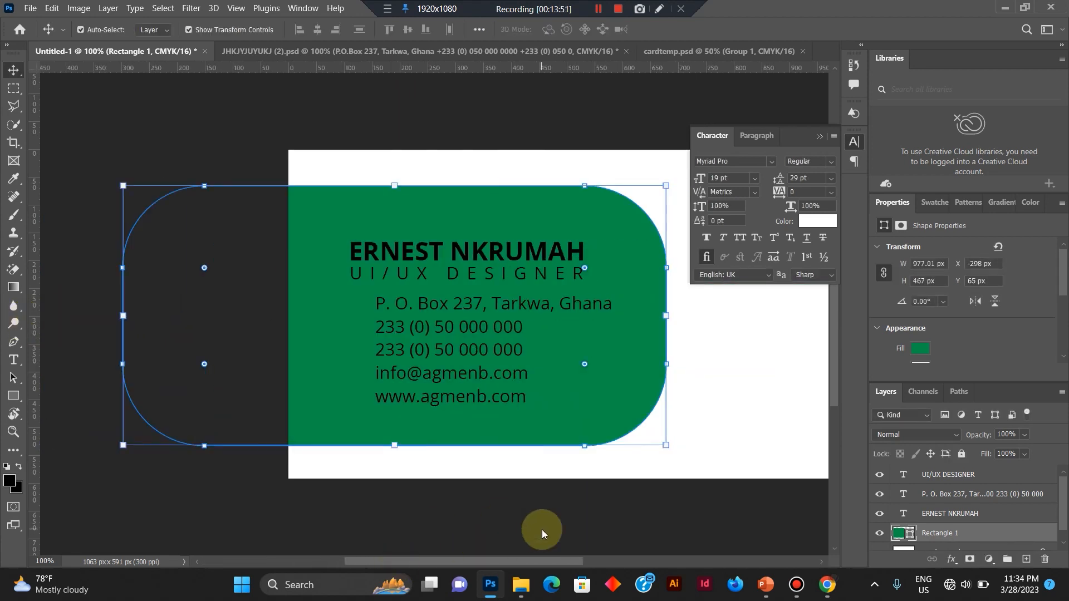
left_click(525, 137)
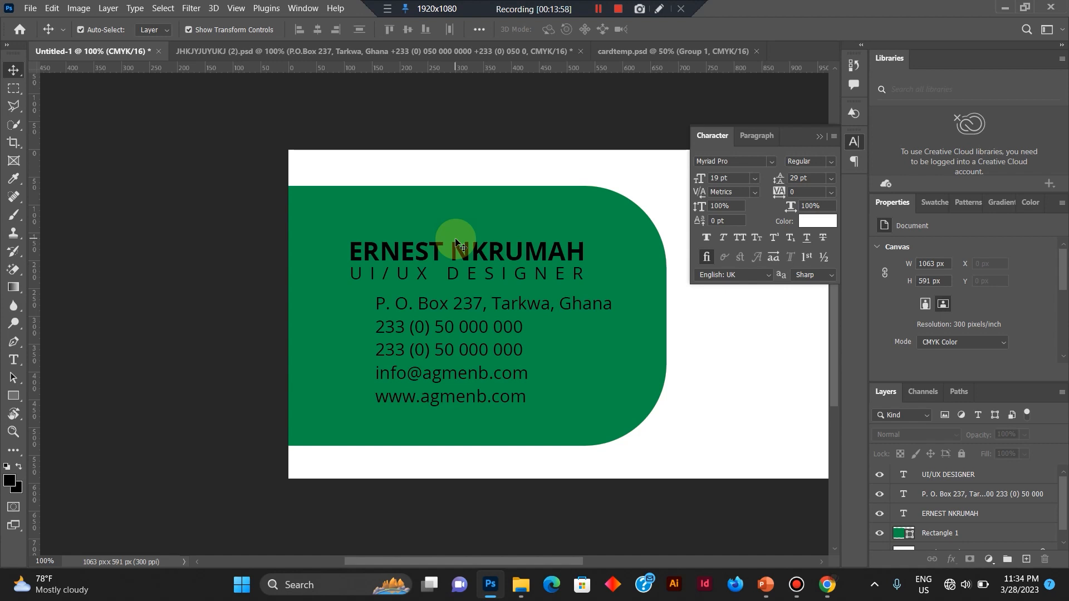
Lock the green rectangle layer completely so that it cannot be selected or moved on the canvas.
left_click(456, 257)
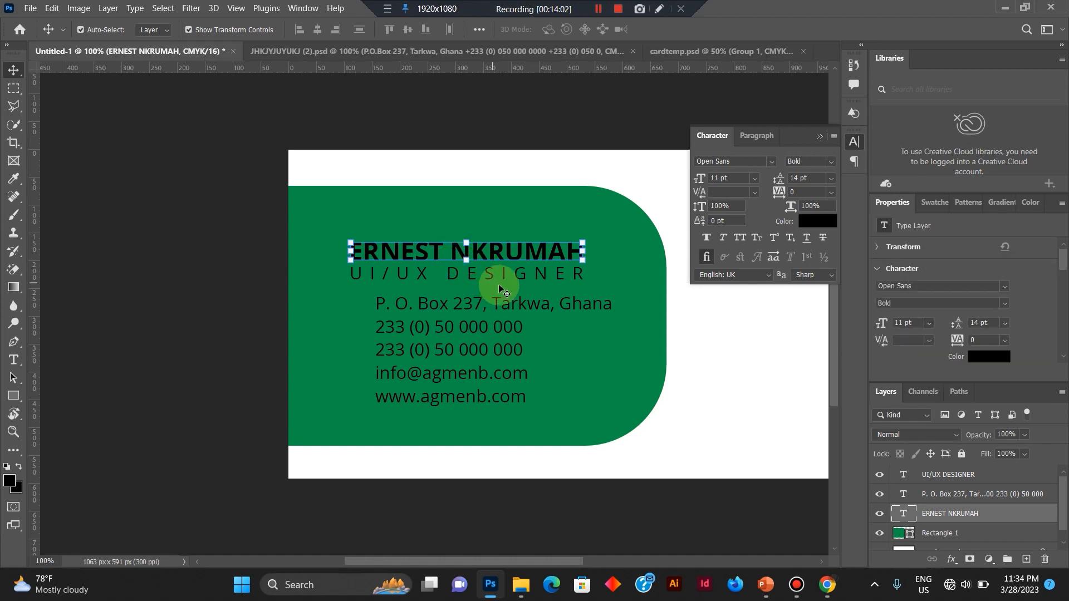
left_click(653, 291)
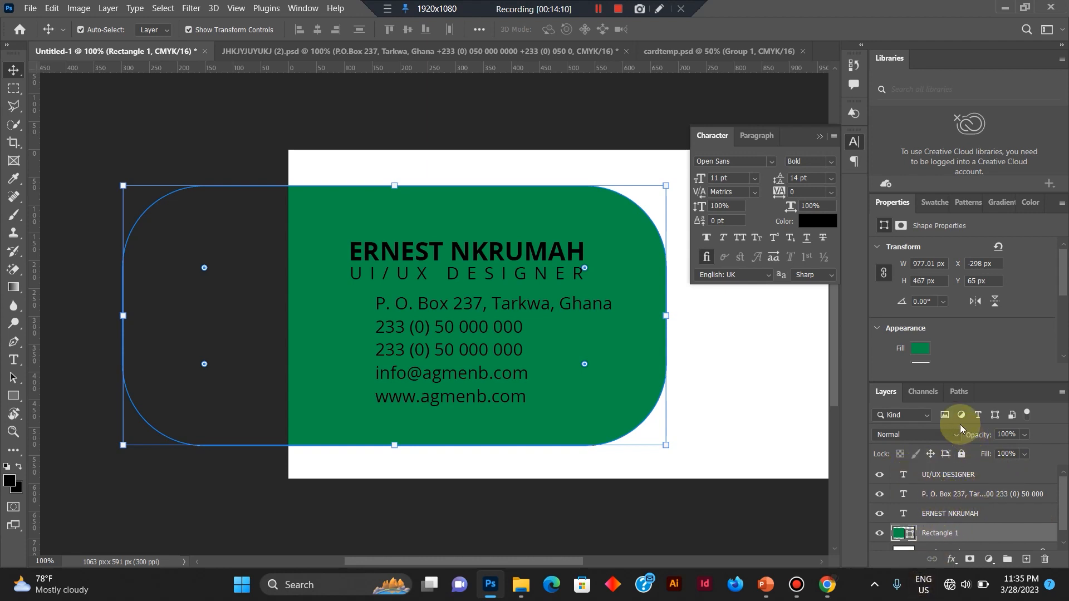
left_click(961, 454)
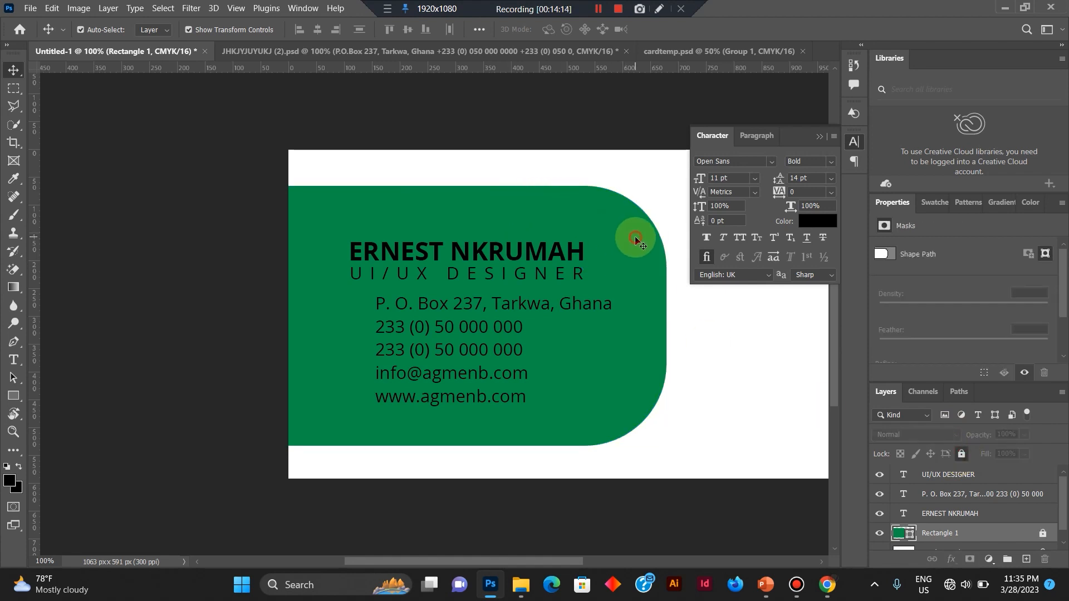
Select the name and UI/UX DESIGNER texts together and nudge them up toward the green shape's upper edge.
left_click_drag(634, 238, 325, 283)
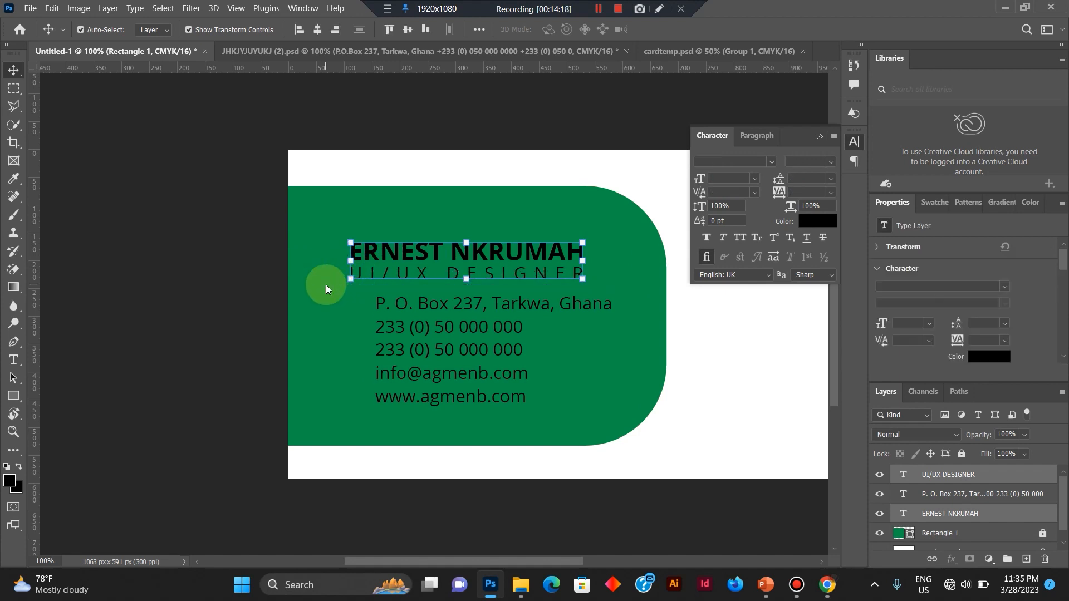
key("Up")
key("Up")
key("Up")
key("Up")
key("Up")
key("Up")
key("Up")
key("Up")
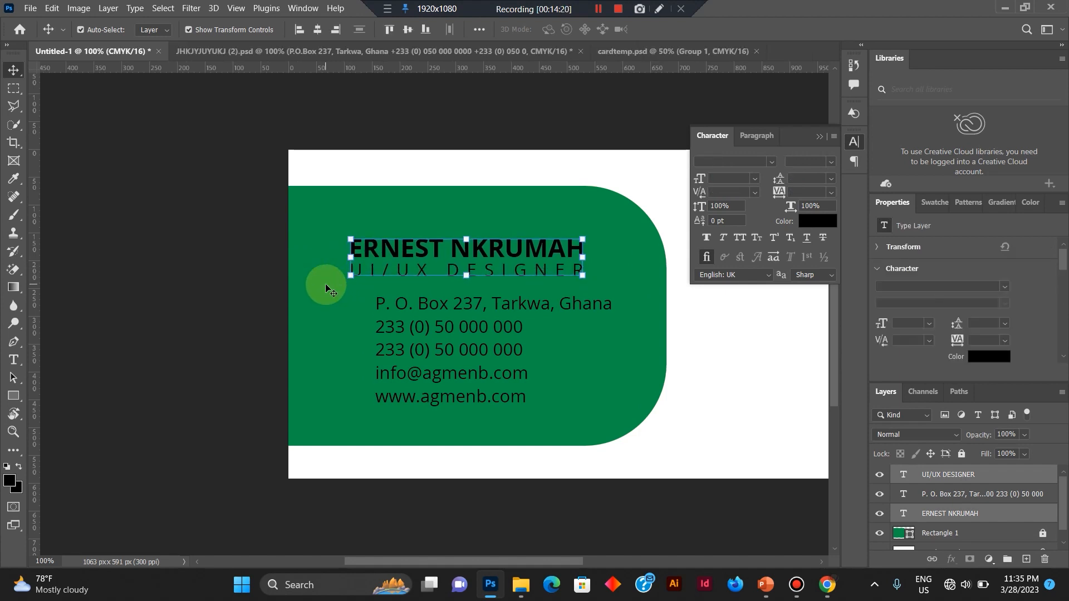
key("Up")
key("Up")
key("Up")
key("Up")
key("Up")
key("Up")
key("Up")
key("Up")
key("Up")
key("Up")
key("Up")
key("Up")
key("Up")
key("Up")
key("Up")
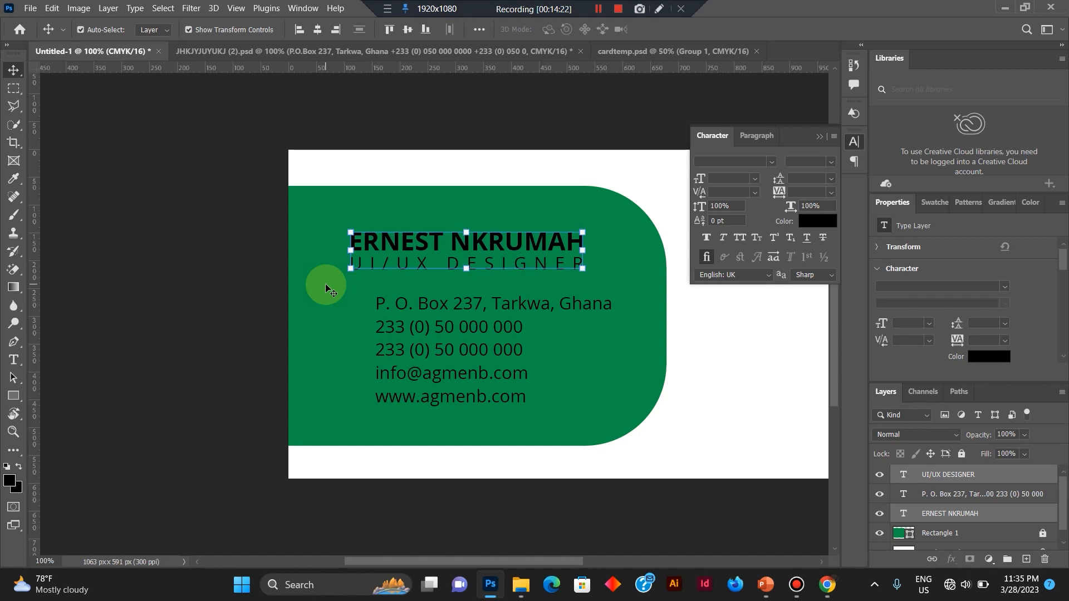
key("Up")
key("Up")
key("Up")
key("Up")
key("Up")
key("Up")
key("Up")
key("Up")
key("Up")
key("Up")
key("Up")
key("Up")
key("Up")
key("Up")
key("Up")
key("Up")
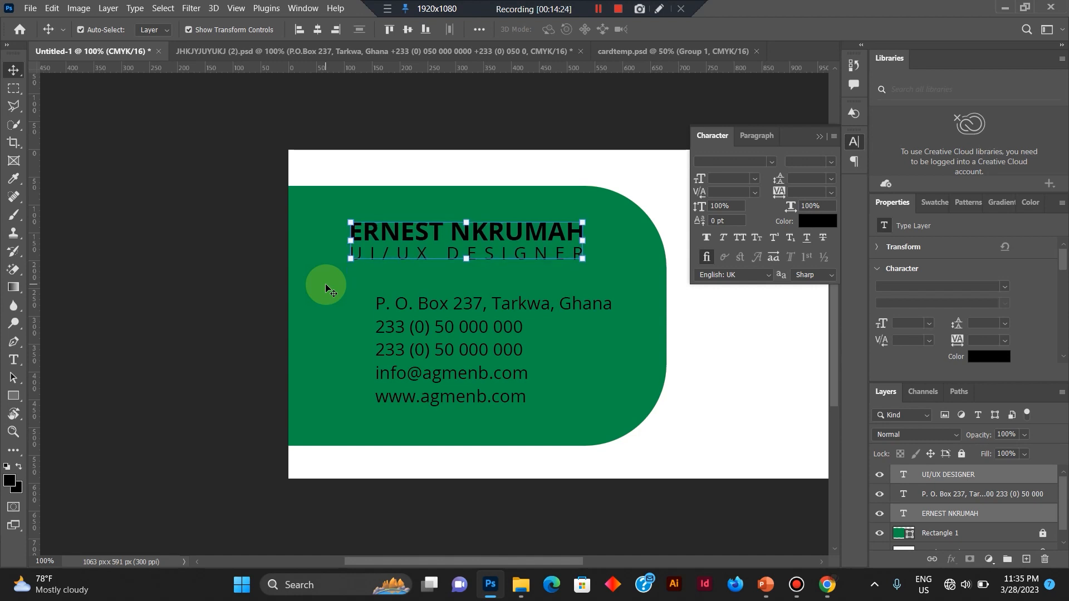
key("Up")
key("Up")
key("Up")
key("Up")
key("Up")
key("Up")
key("Up")
key("Up")
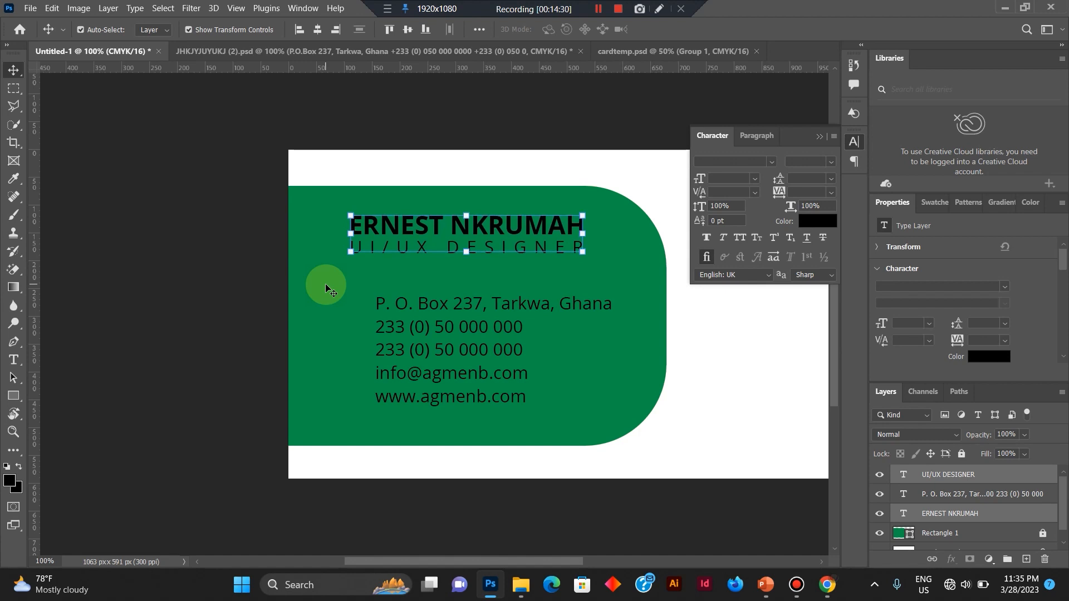
key("Down")
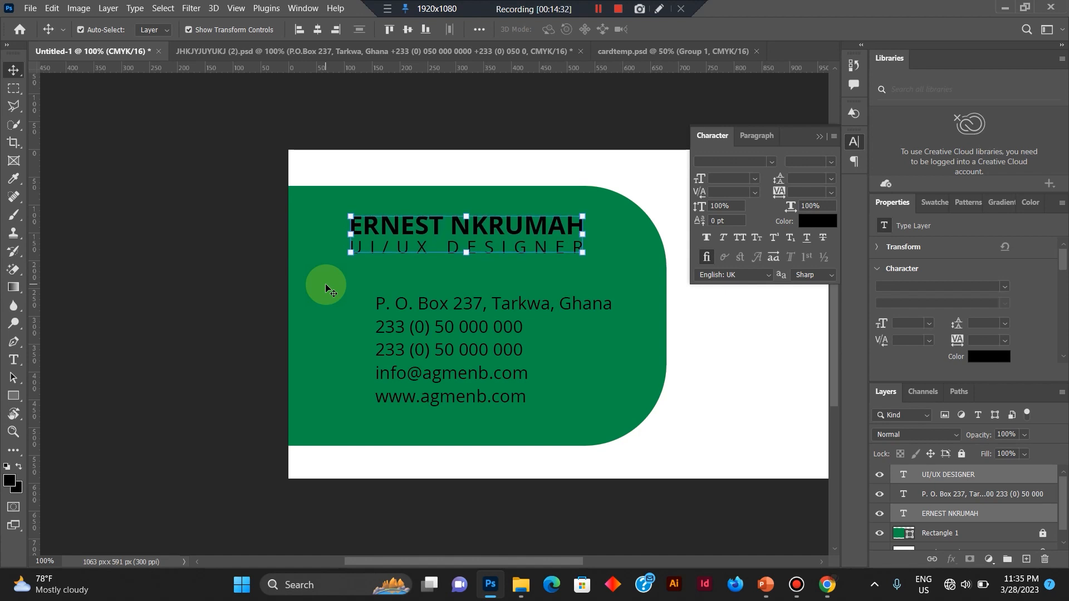
Set the leading of the whole contact text block to 11 pt.
left_click(434, 342)
double_click(435, 342)
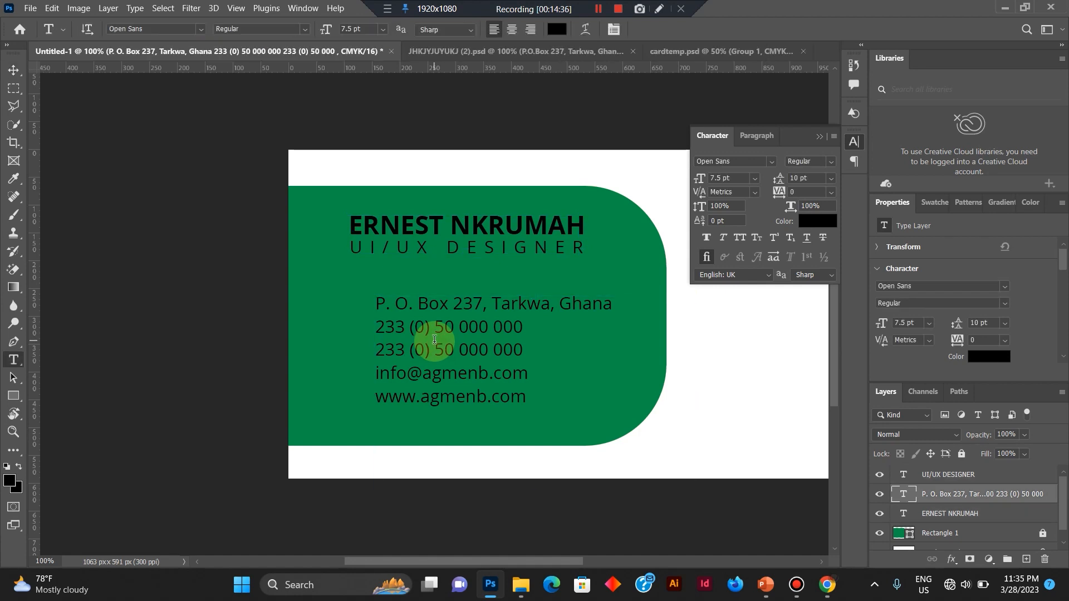
key("ctrl+a")
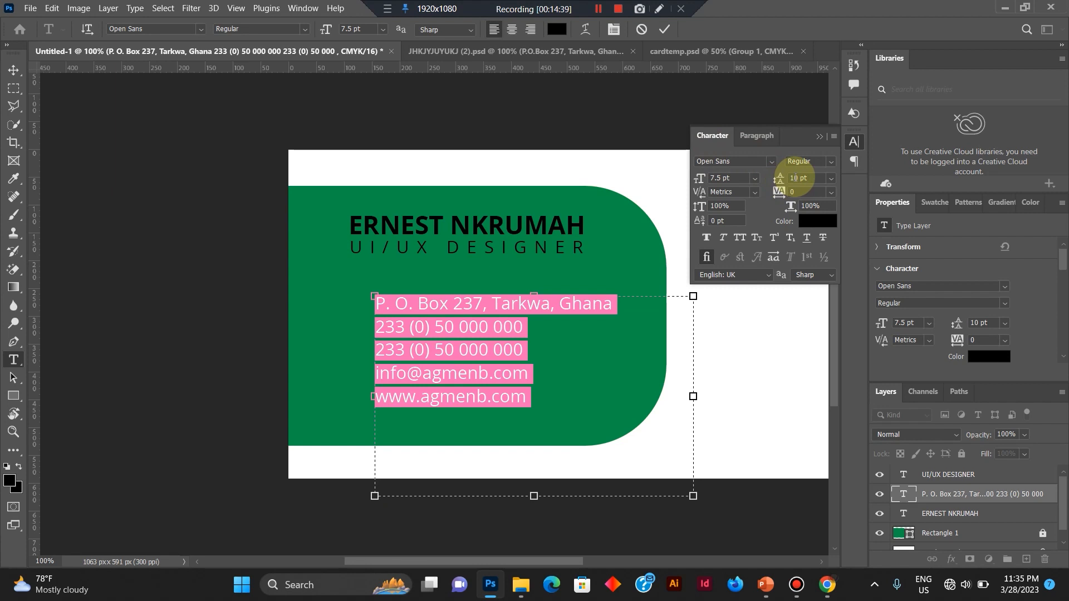
type("1")
key("Return")
left_click(474, 319)
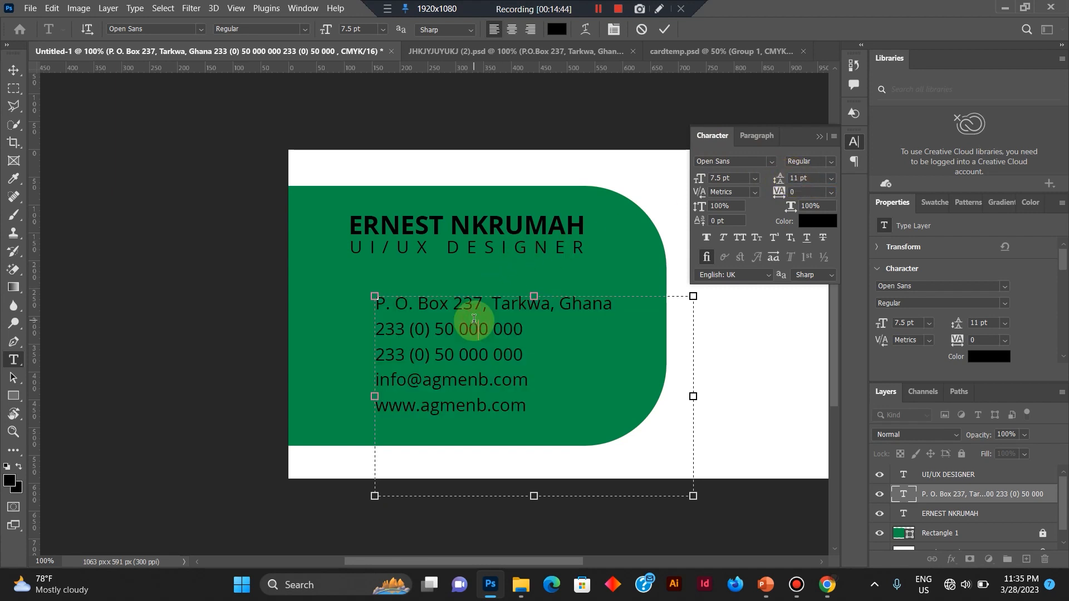
Move the contact text block up and slightly right, closer beneath the job title, and commit the text edit.
left_click_drag(466, 271, 473, 252)
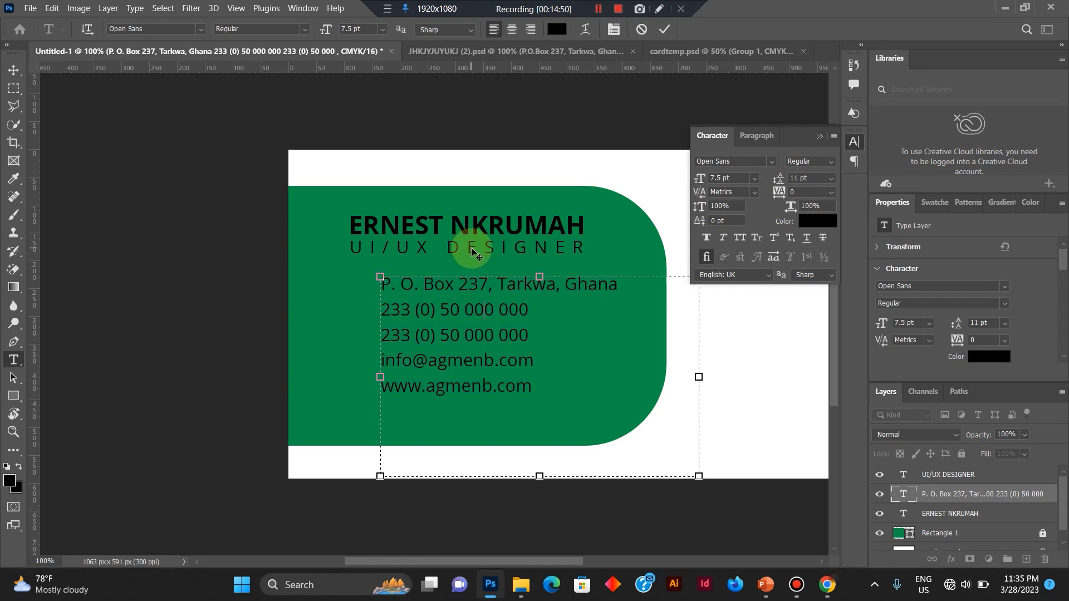
left_click(667, 31)
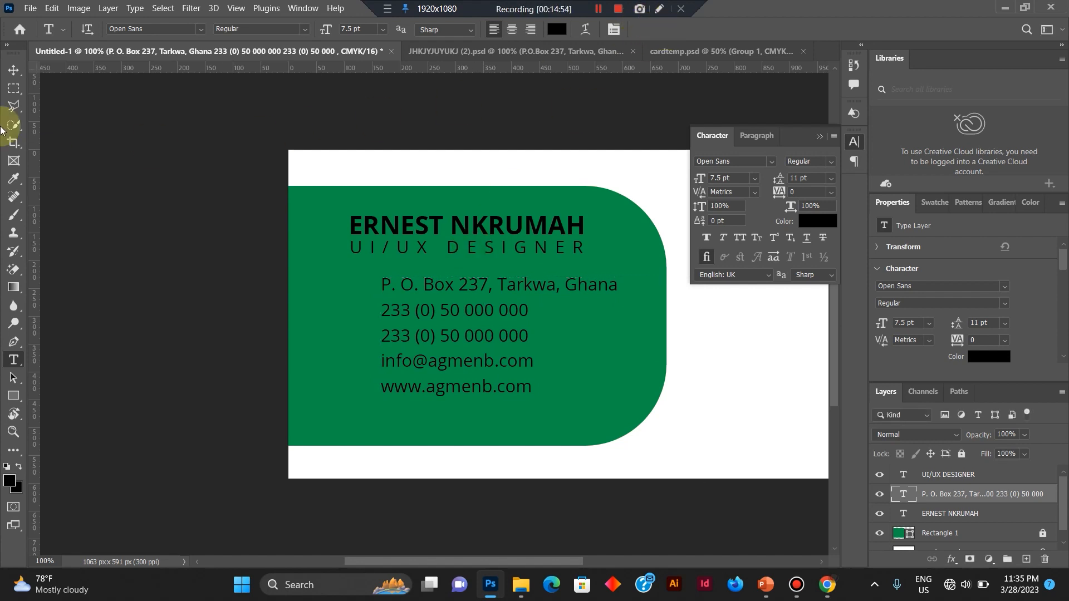
left_click(599, 9)
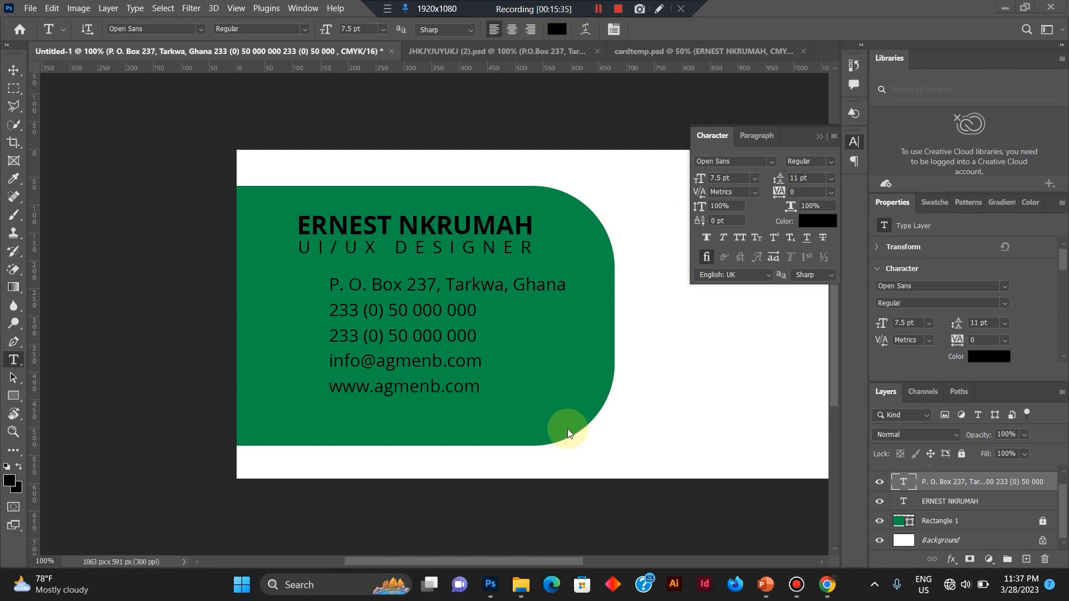
Place the Group 1 and UMaT Logo-04 images from the ea folder in File Explorer into the Photoshop card document.
mouse_move(521, 586)
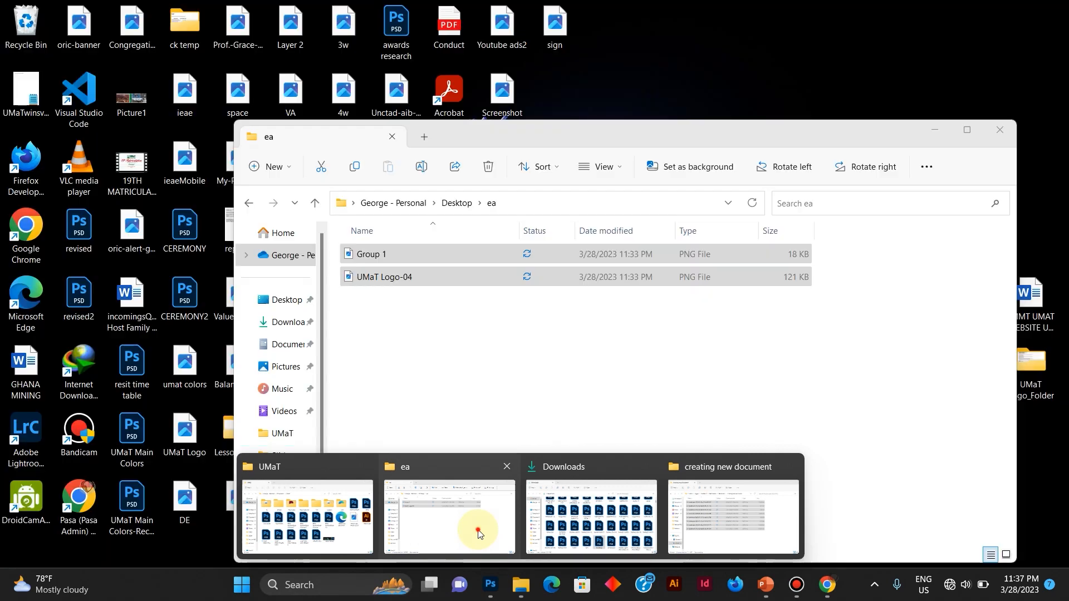
left_click(477, 533)
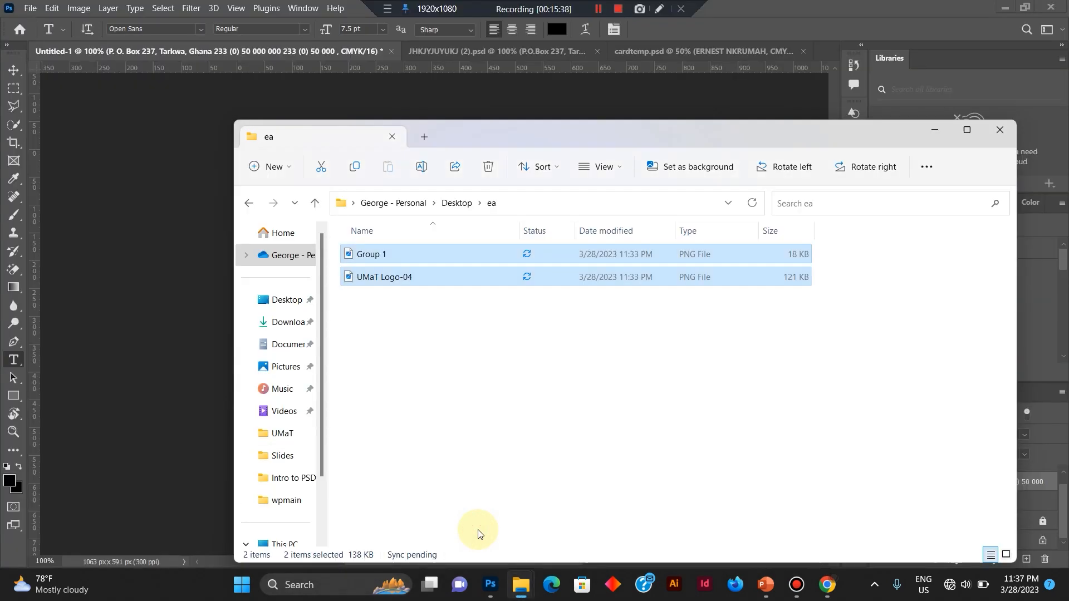
left_click(1007, 555)
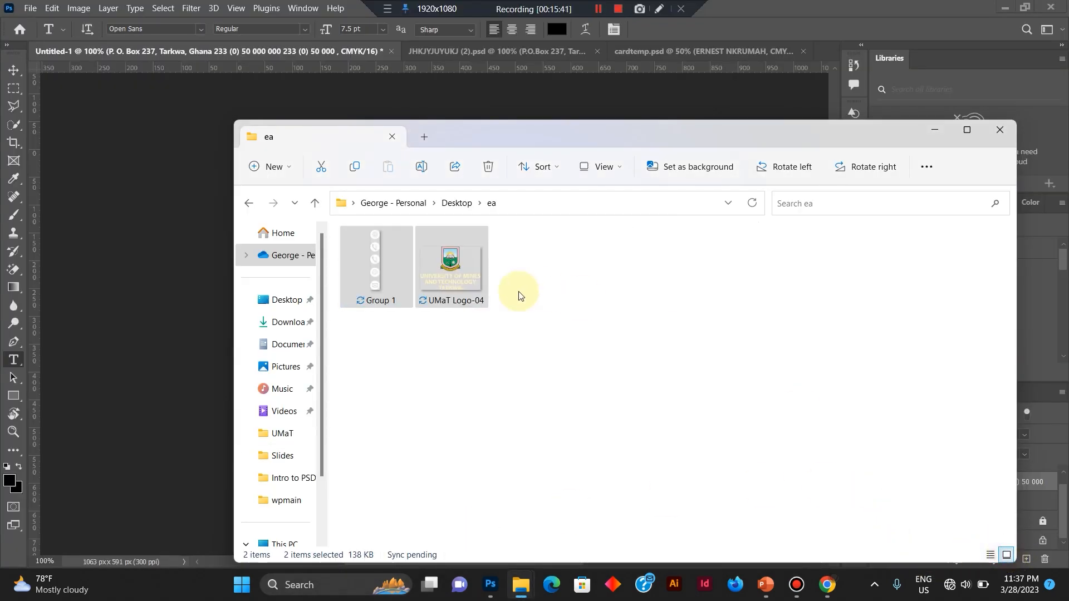
left_click_drag(654, 130, 372, 272)
left_click(283, 423)
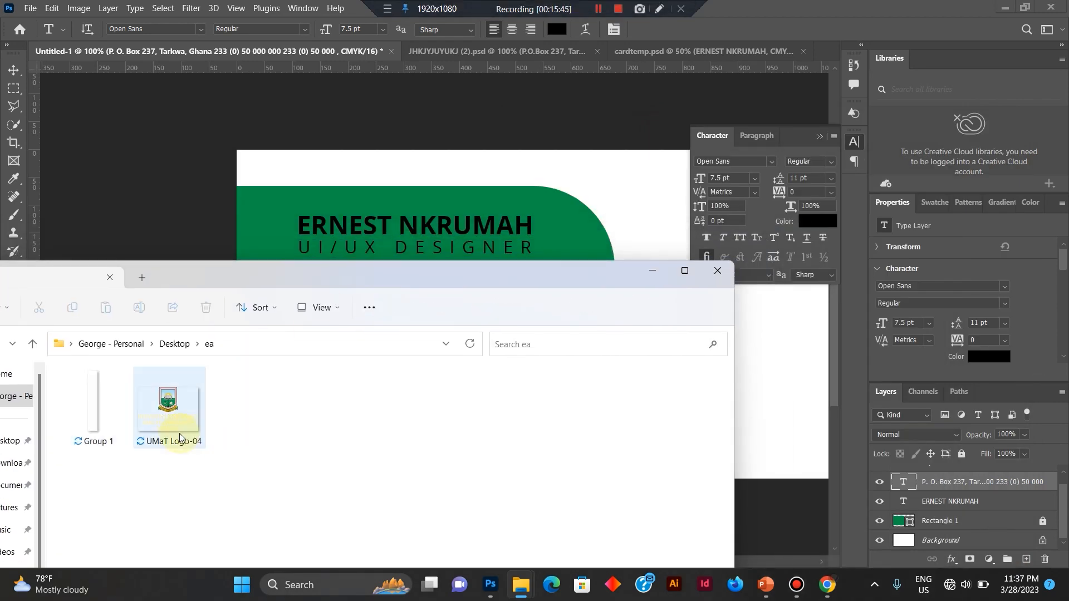
left_click_drag(84, 469, 289, 381)
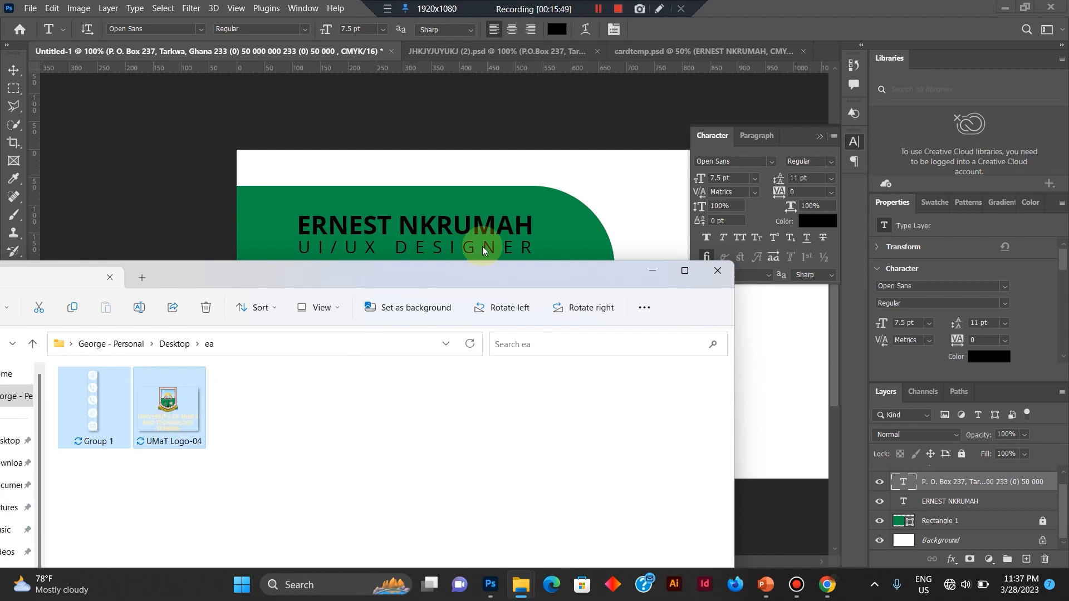
left_click_drag(483, 246, 594, 226)
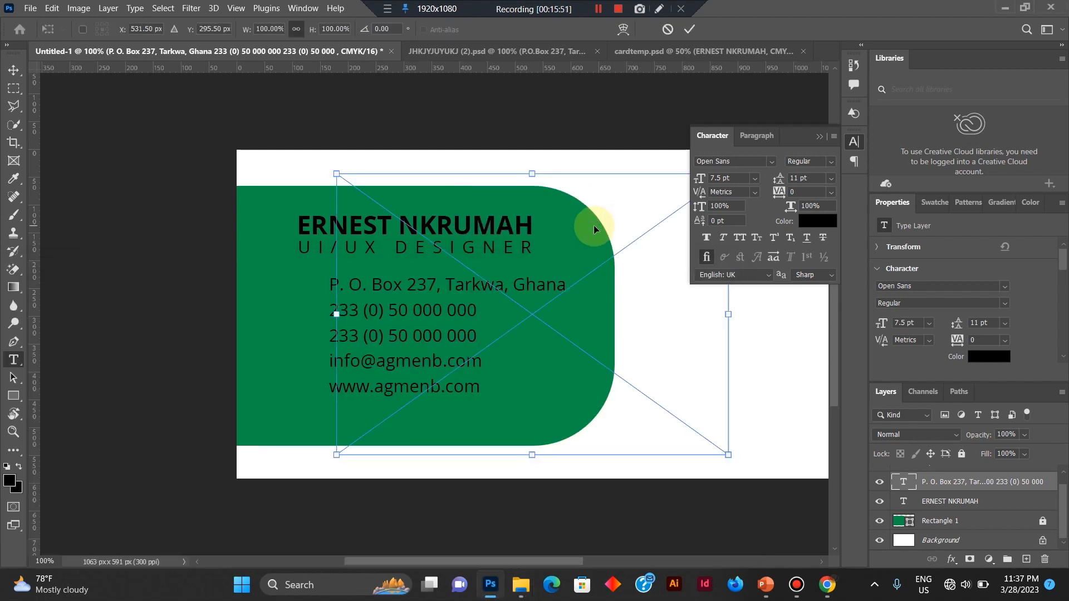
Scale the UMaT logo to about 40.79%, position it in the white area beside the green shape, and commit the placement.
left_click(819, 137)
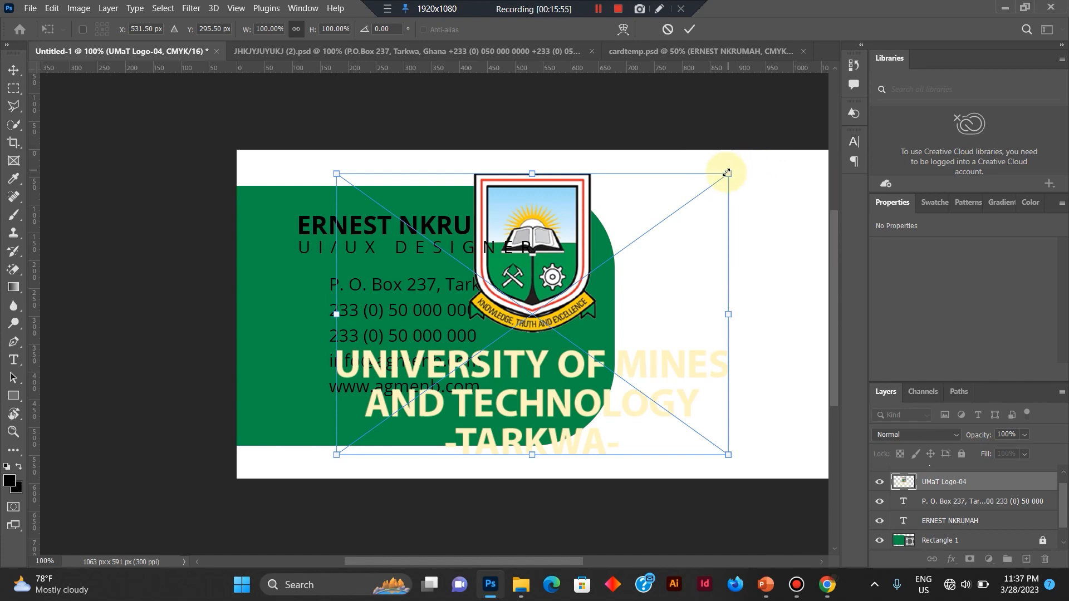
left_click_drag(724, 172, 491, 336)
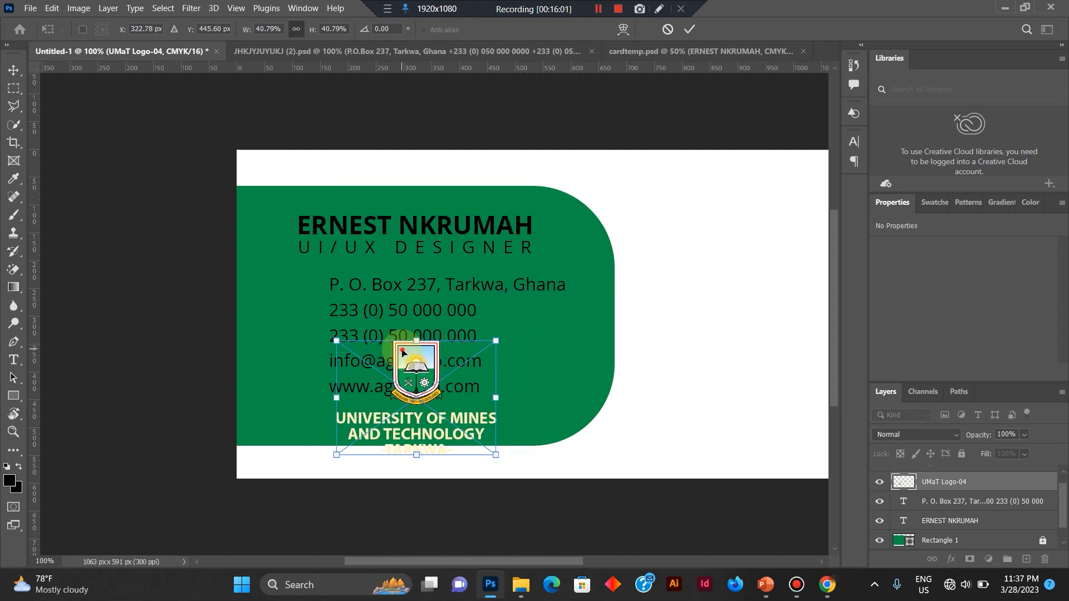
left_click_drag(402, 352, 722, 276)
left_click_drag(489, 557, 537, 536)
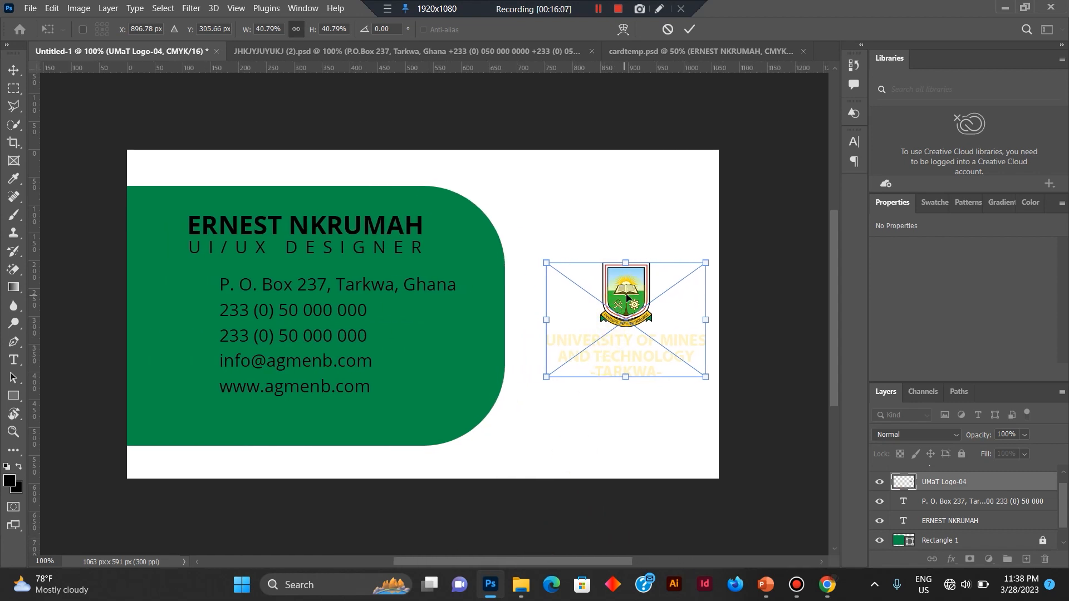
left_click_drag(627, 295, 614, 296)
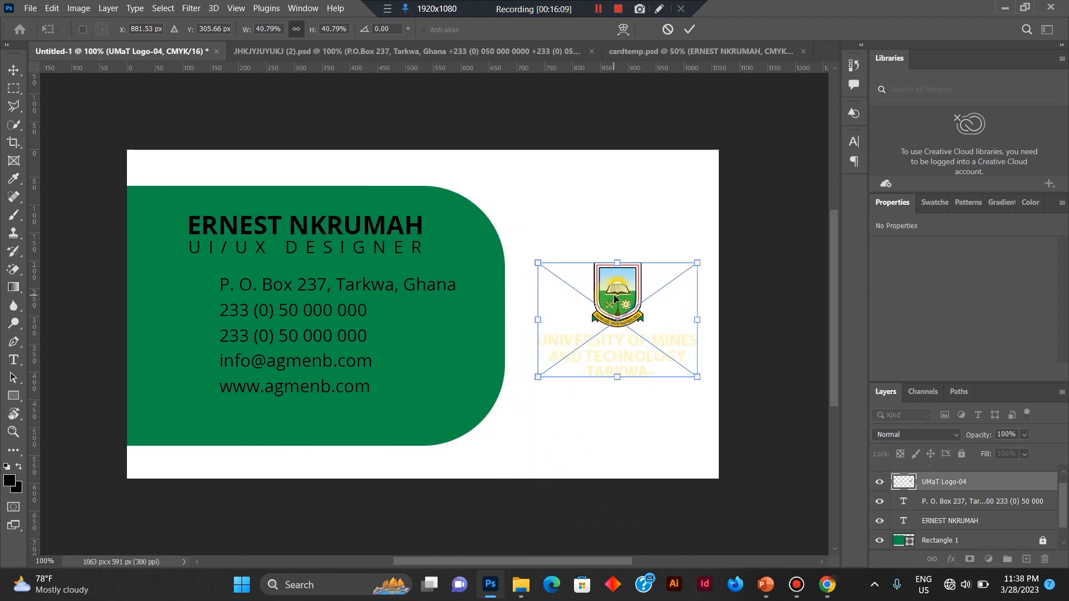
key("Return")
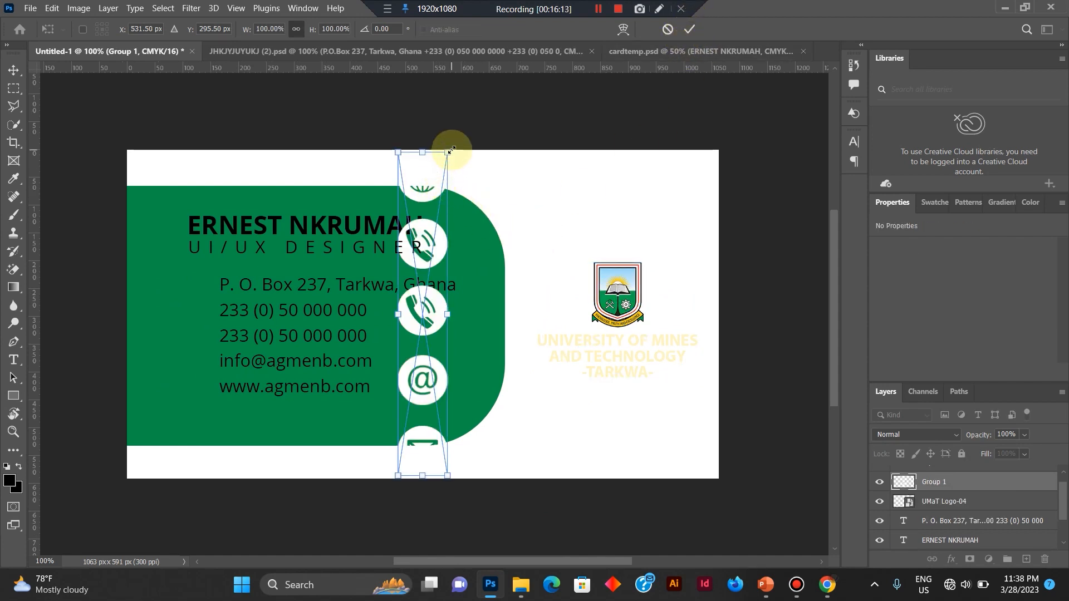
Scale the contact icon column to about 36.78%, line it up beside the contact text lines, and commit the placement.
left_click_drag(421, 201, 201, 290)
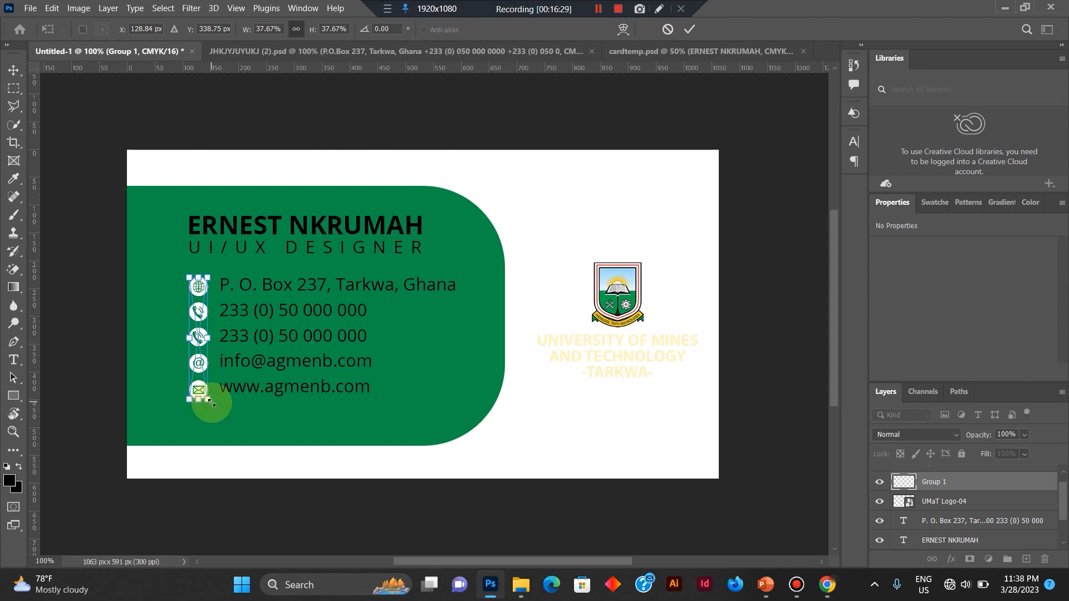
left_click_drag(211, 402, 210, 400)
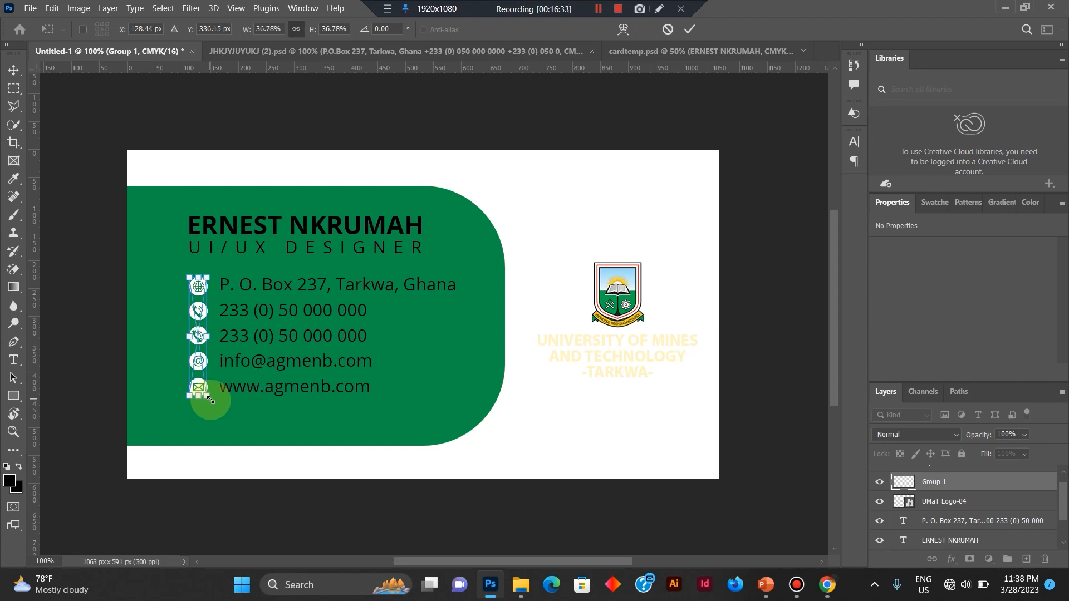
key("Return")
Recolour the whole contact text block white (ffffff), sampled from the card background, and commit the text edit.
key("t")
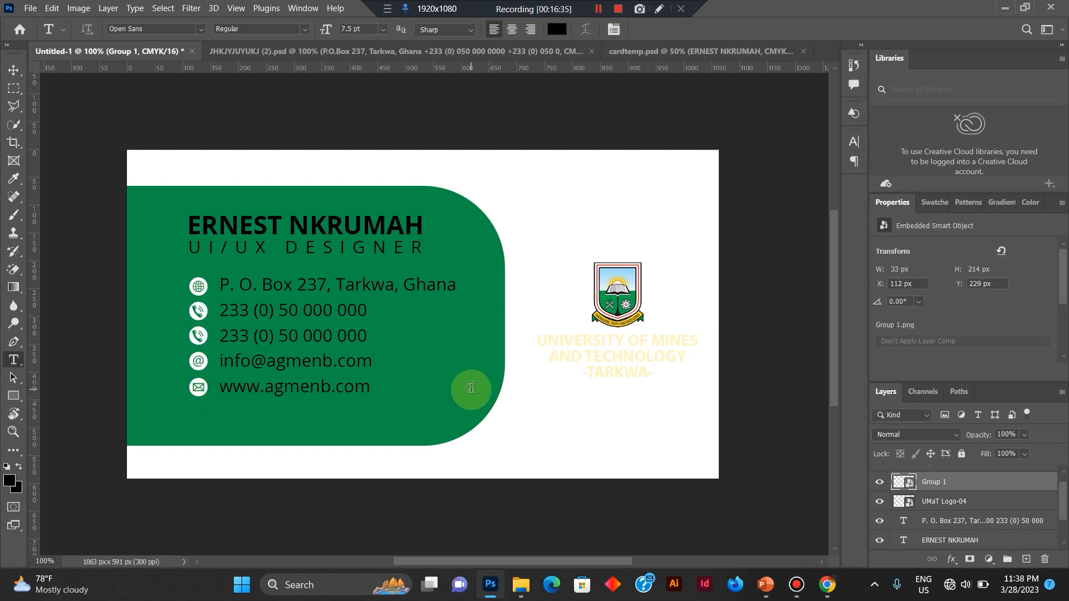
left_click(287, 353)
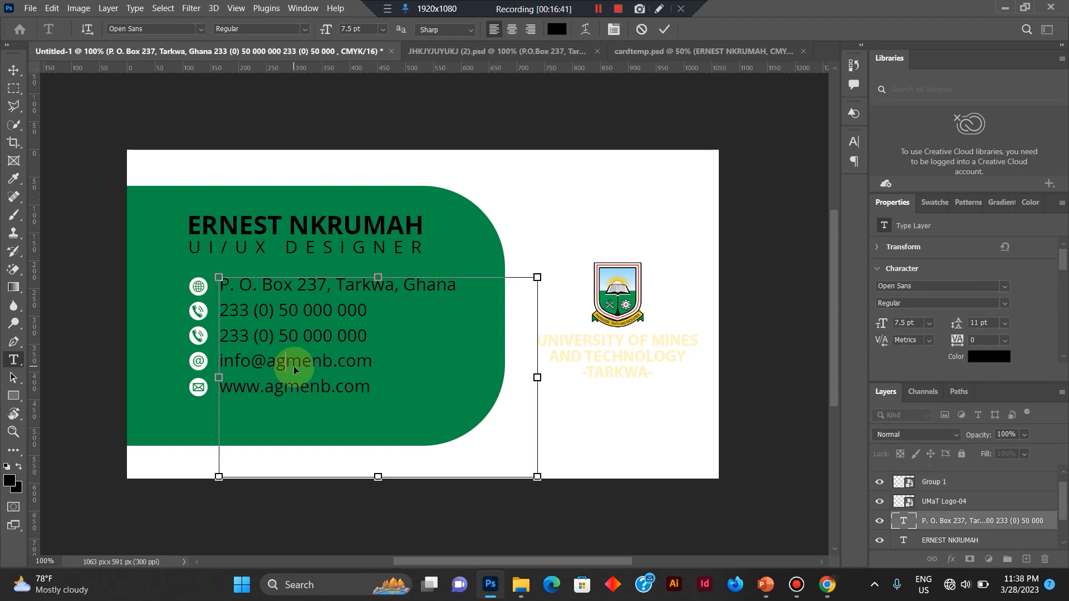
key("ctrl+a")
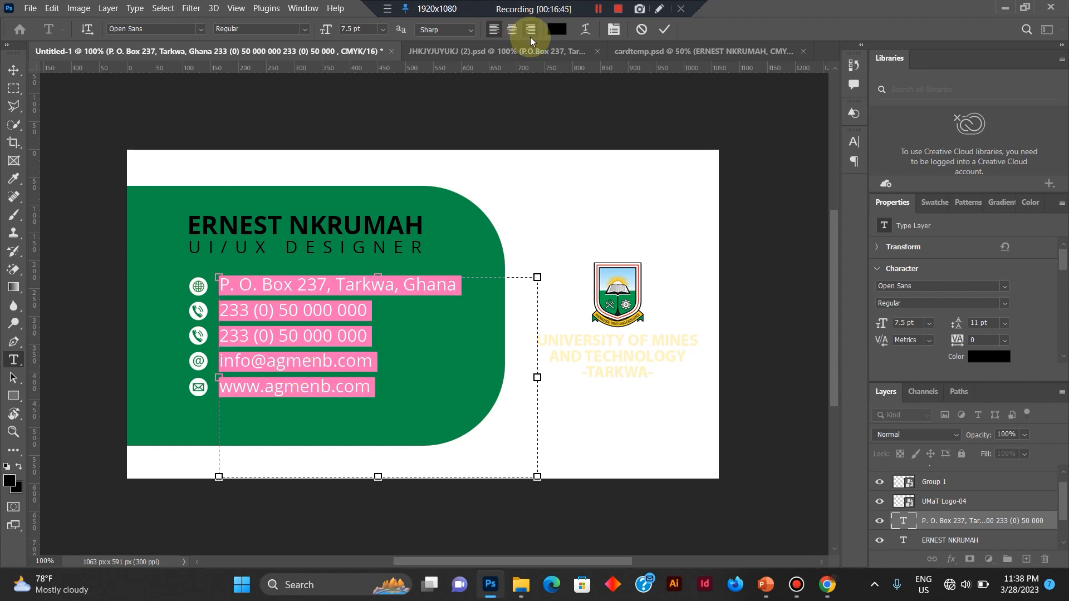
left_click(559, 29)
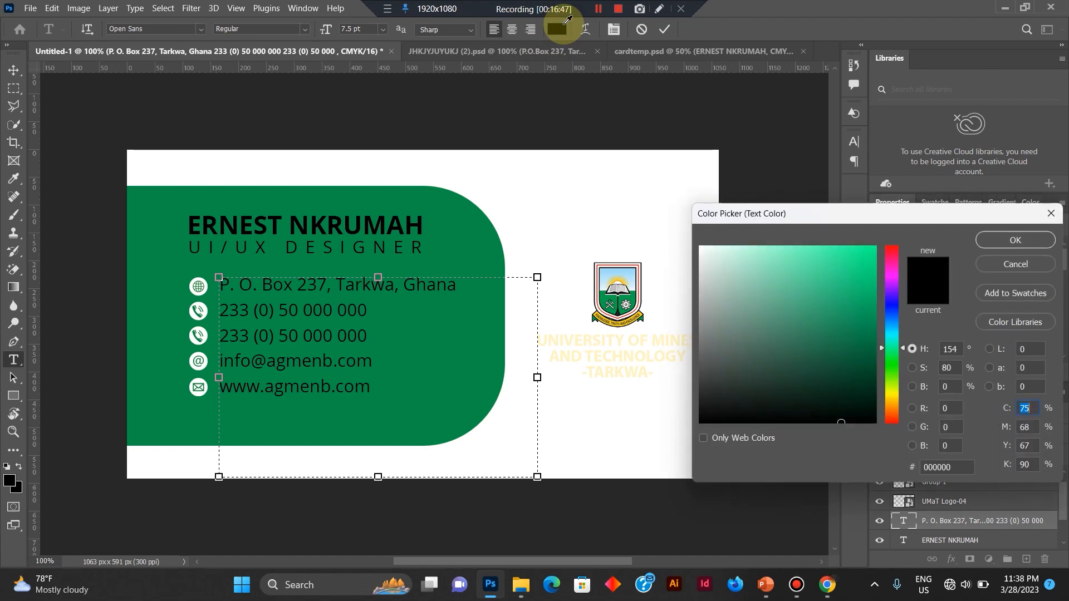
left_click(614, 337)
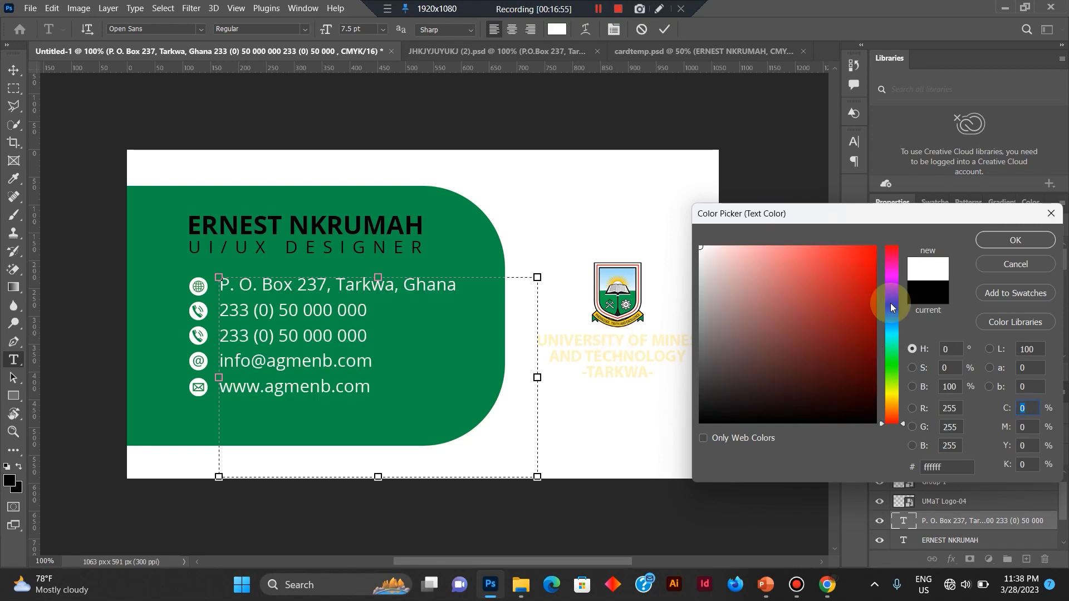
left_click(996, 241)
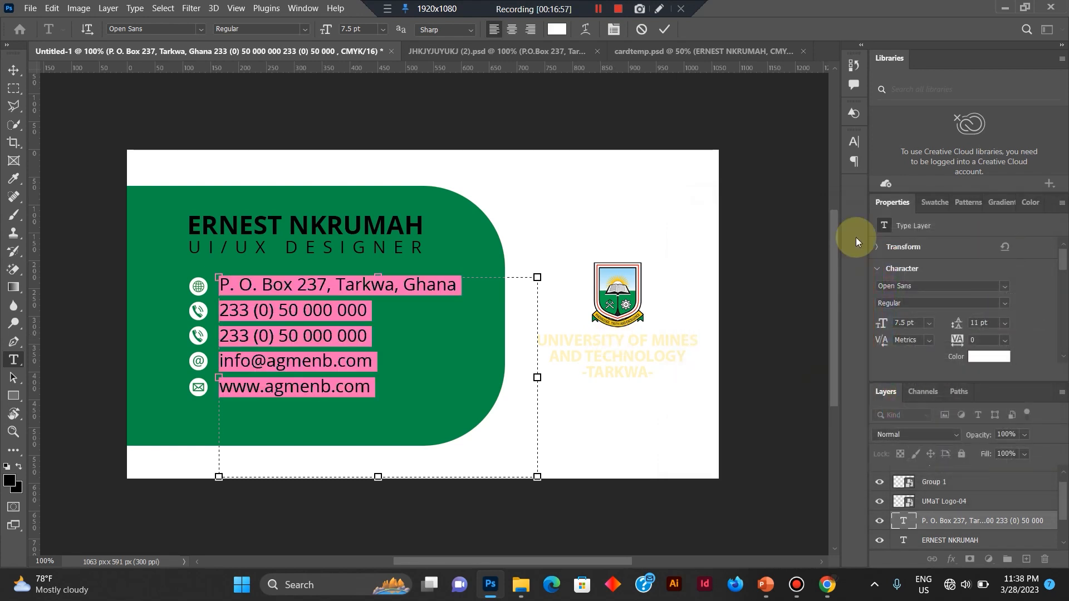
left_click(665, 32)
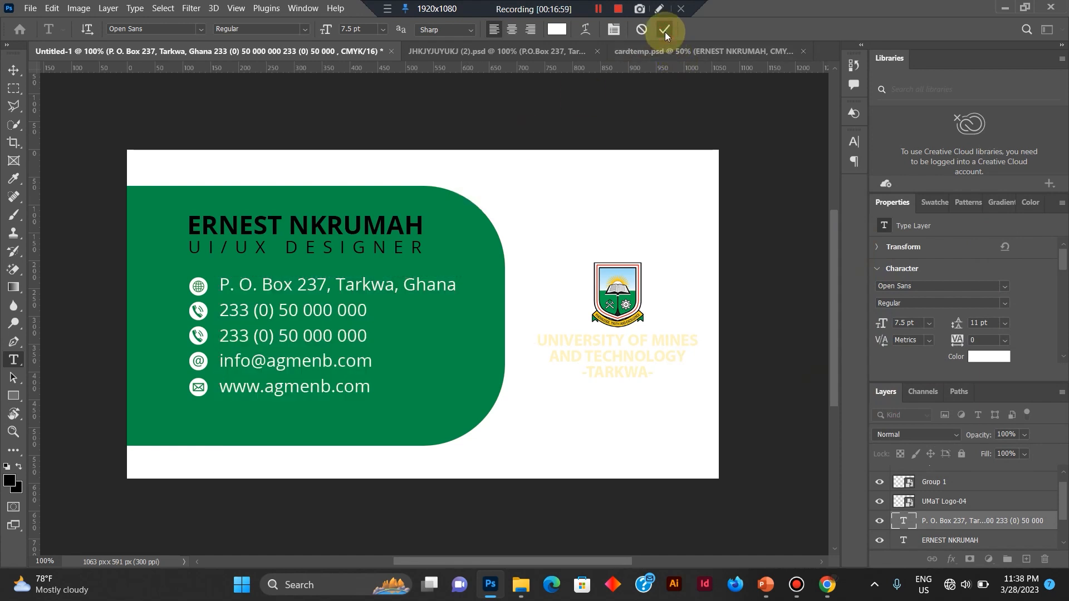
Set the colour of the name text to cream fff5c1 and commit the text edit.
triple_click(288, 227)
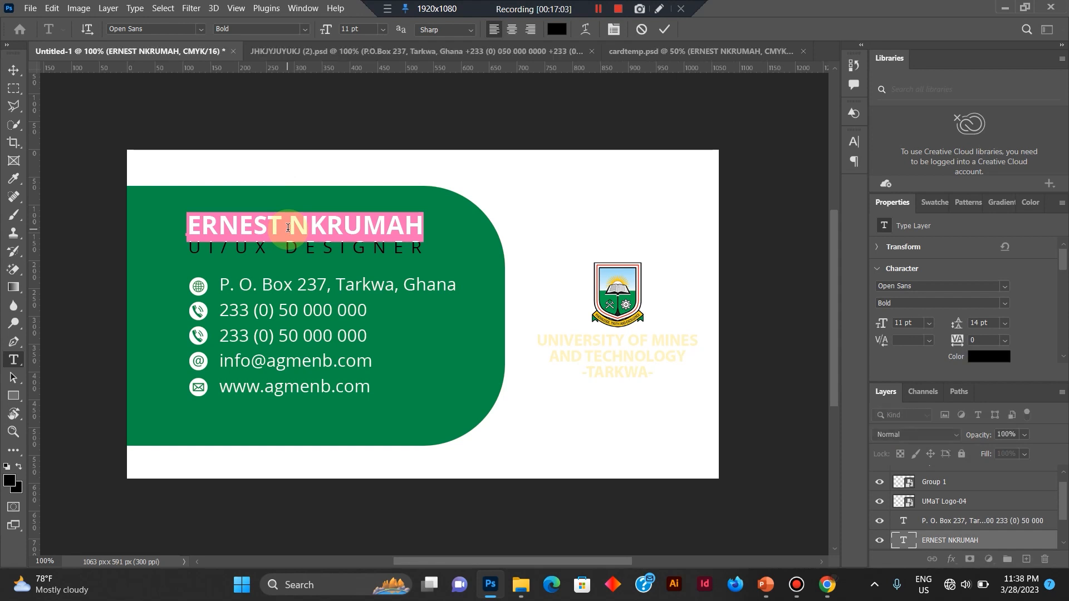
left_click(557, 29)
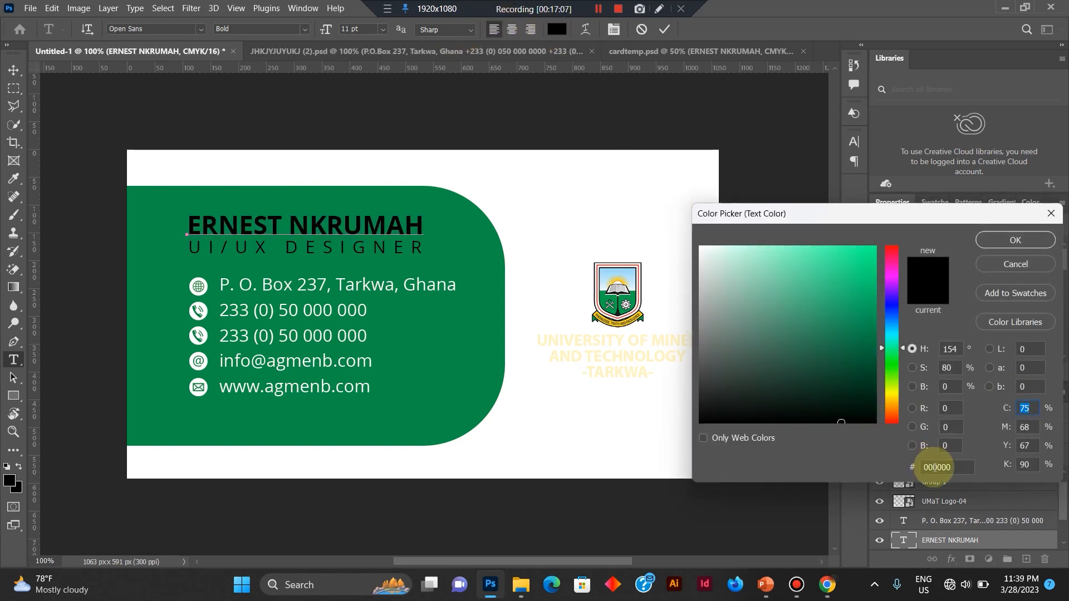
double_click(937, 468)
type("fff5c1")
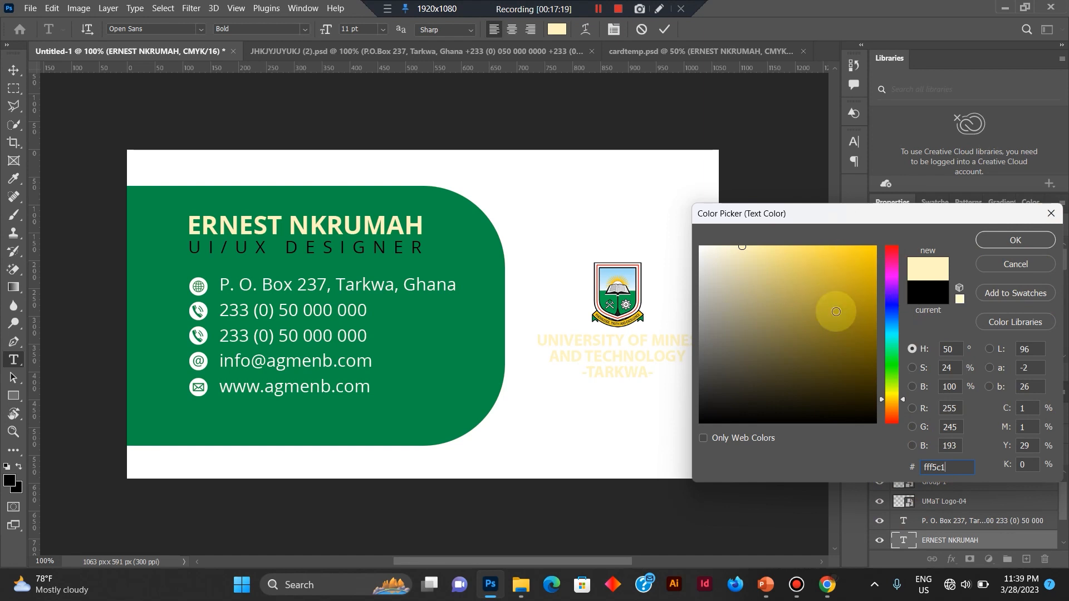
left_click_drag(836, 311, 839, 281)
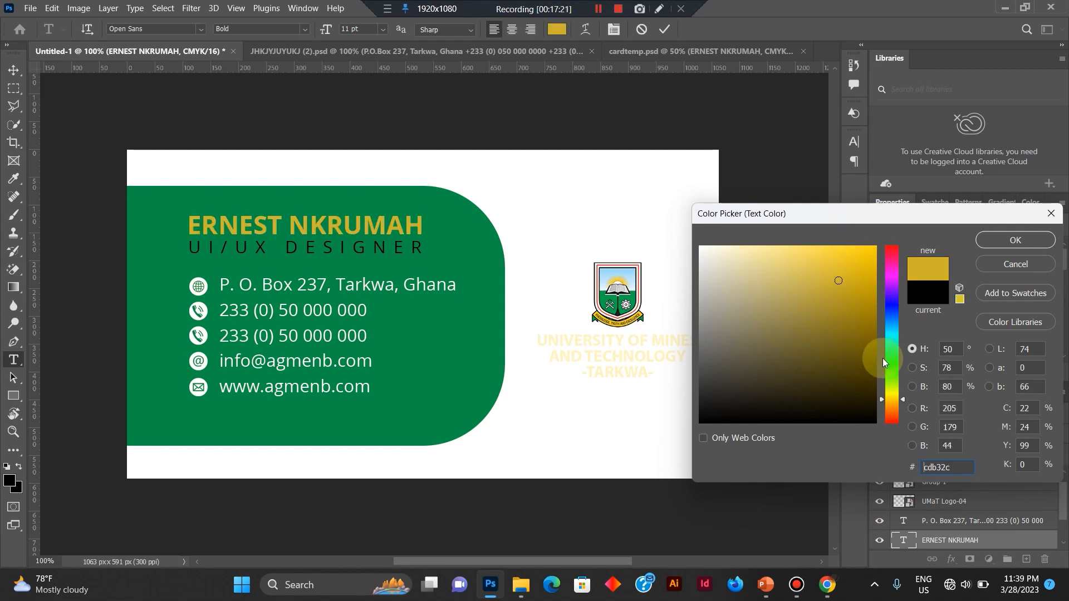
left_click_drag(884, 363, 892, 299)
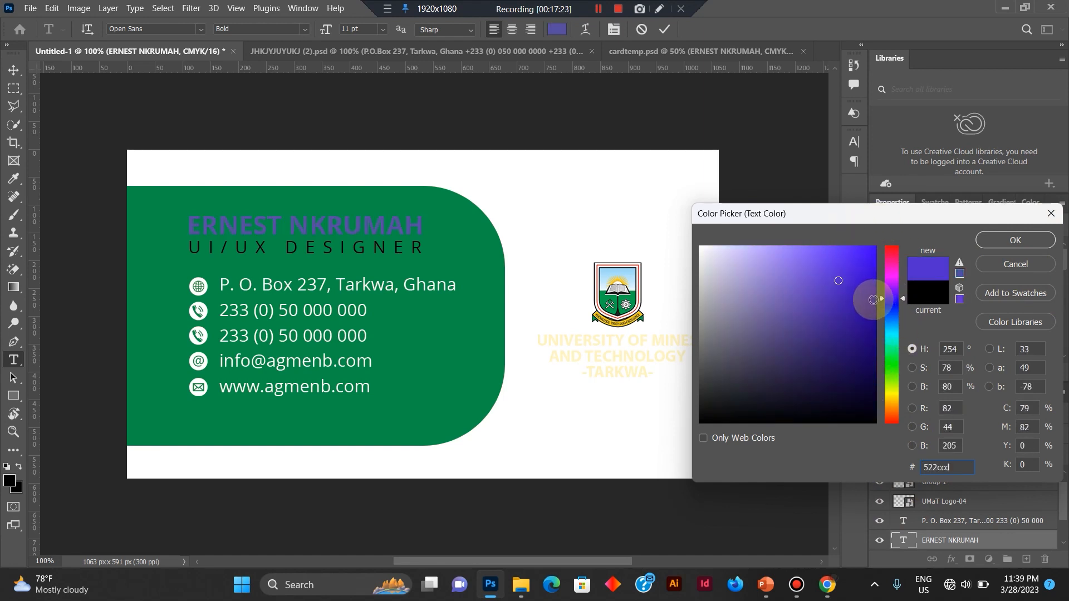
left_click(935, 466)
double_click(935, 466)
type("fff5c1")
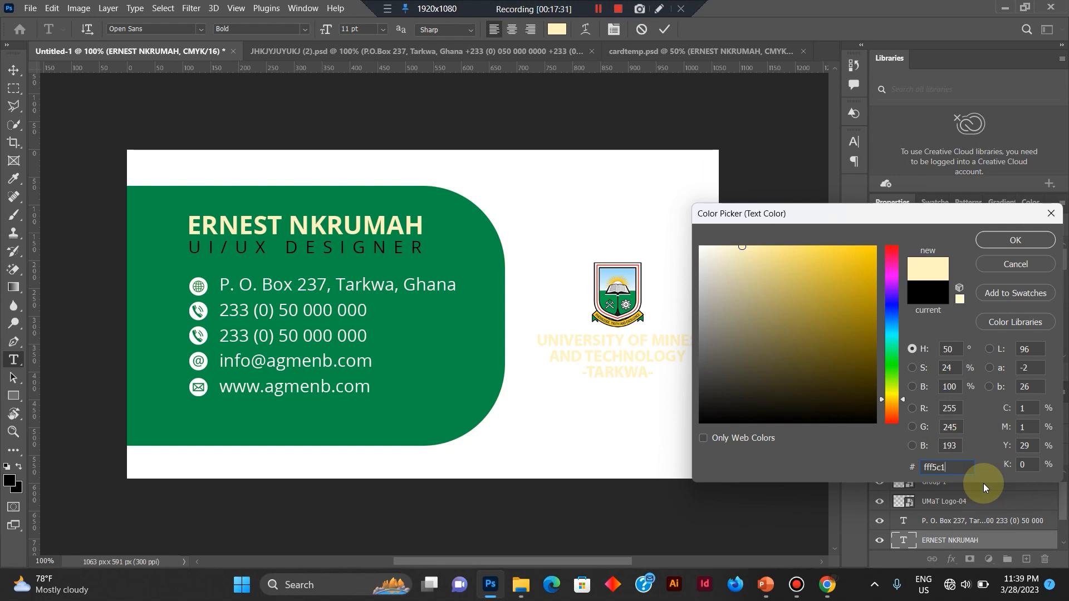
key("Return")
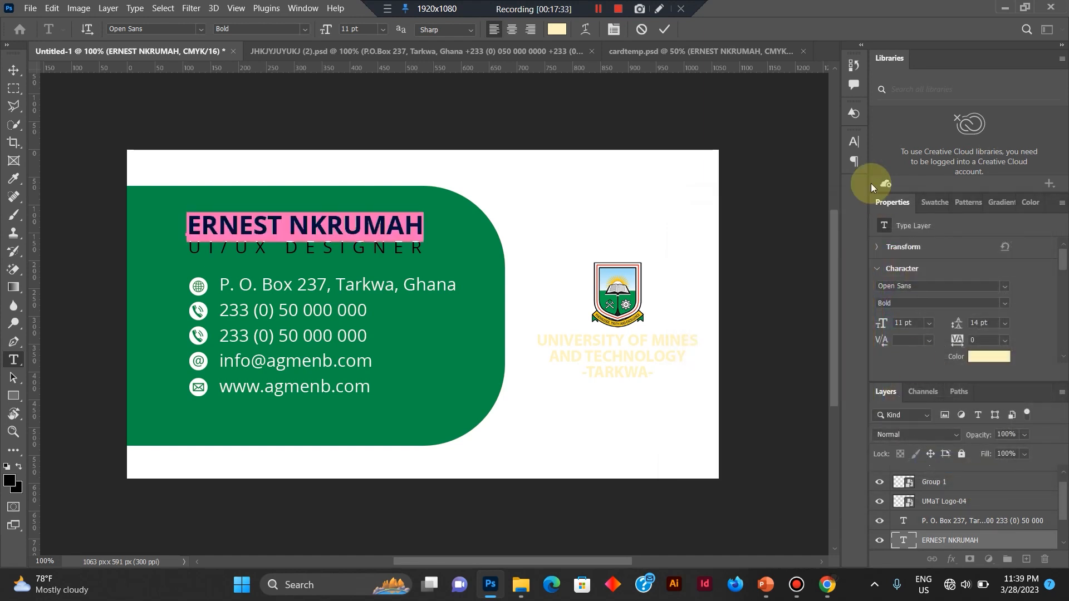
left_click(665, 31)
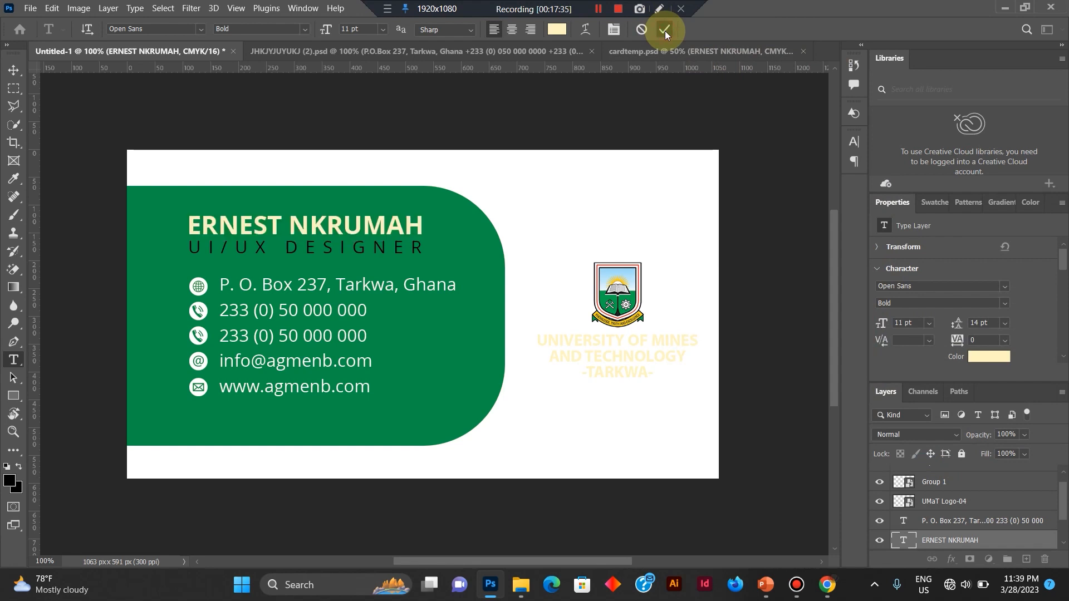
Set the colour of the UI/UX DESIGNER job title to fff5c1, commit the text edit, and deselect the layer.
triple_click(365, 249)
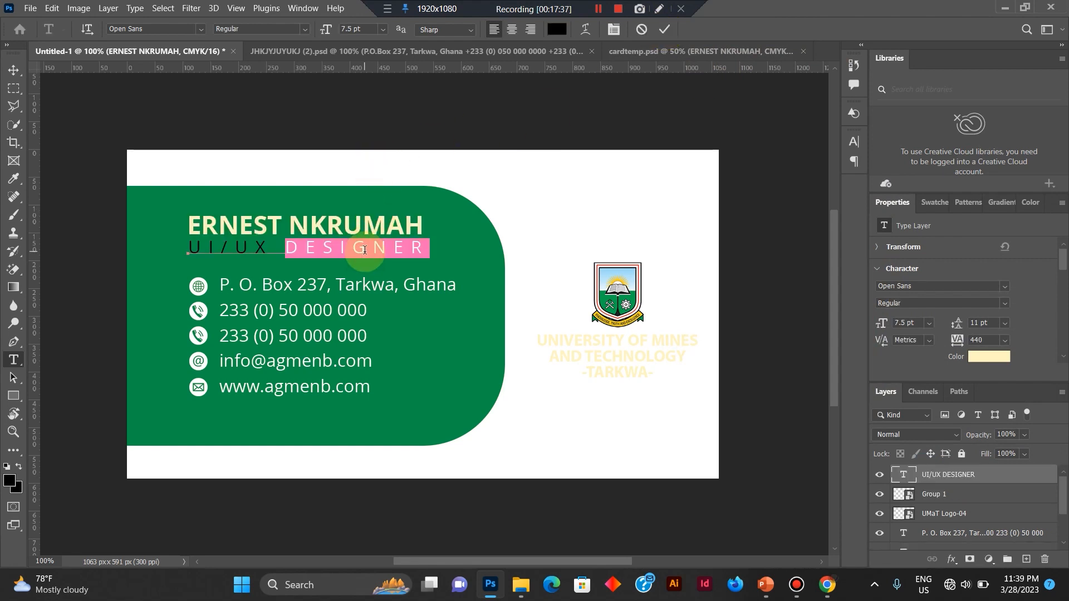
left_click(557, 28)
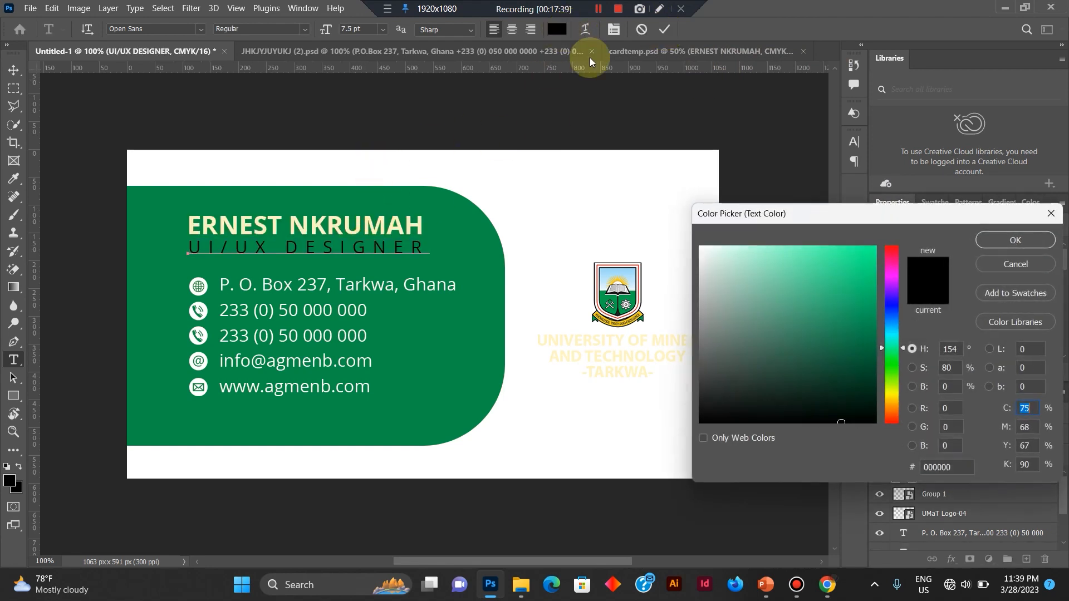
double_click(935, 468)
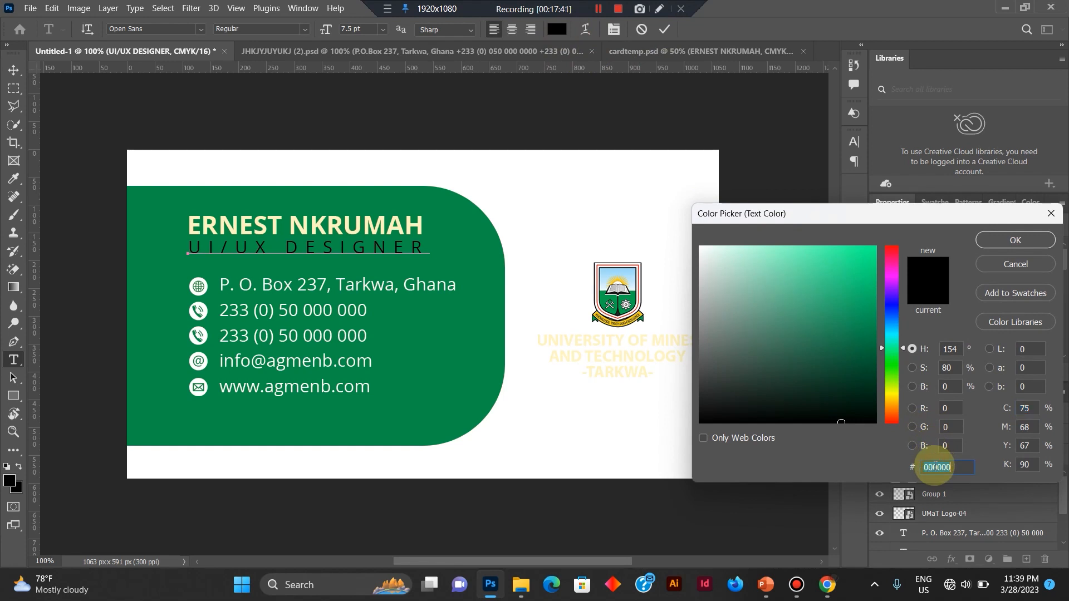
type("fff5c1")
key("Return")
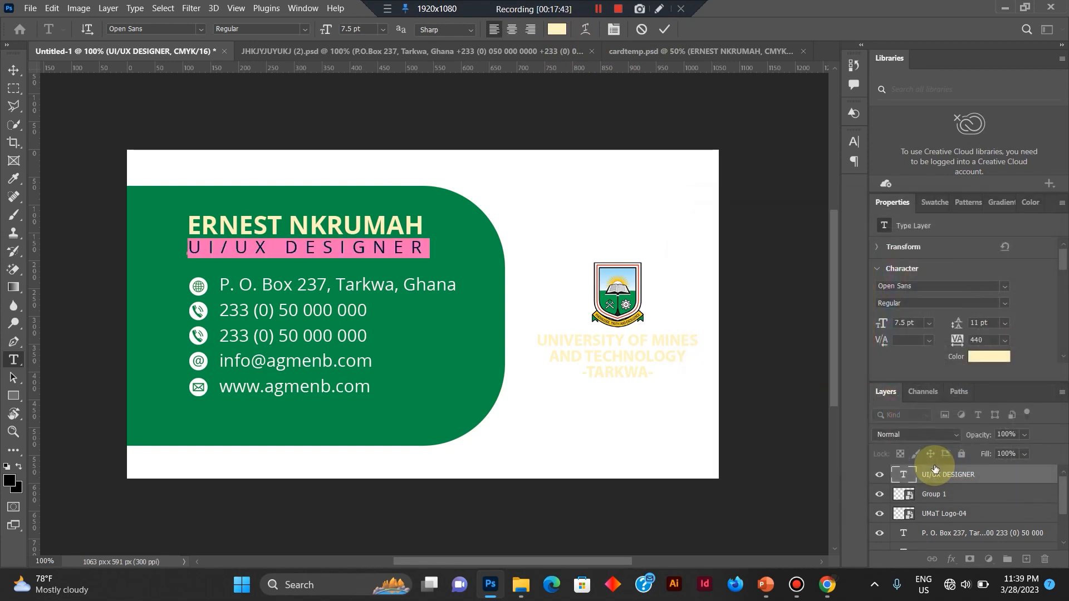
left_click(672, 29)
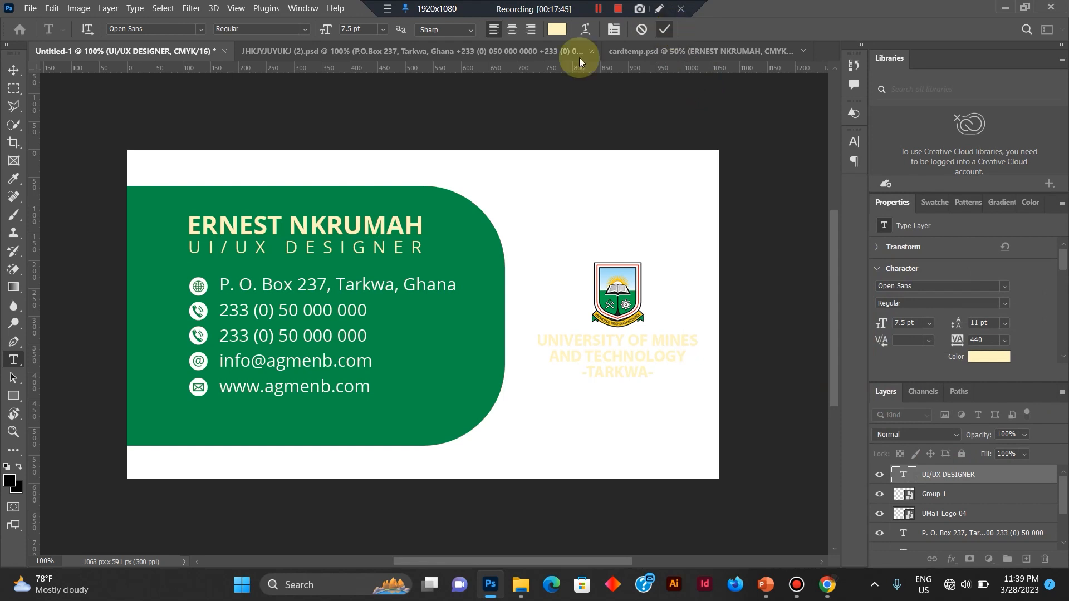
left_click(16, 65)
left_click(548, 173)
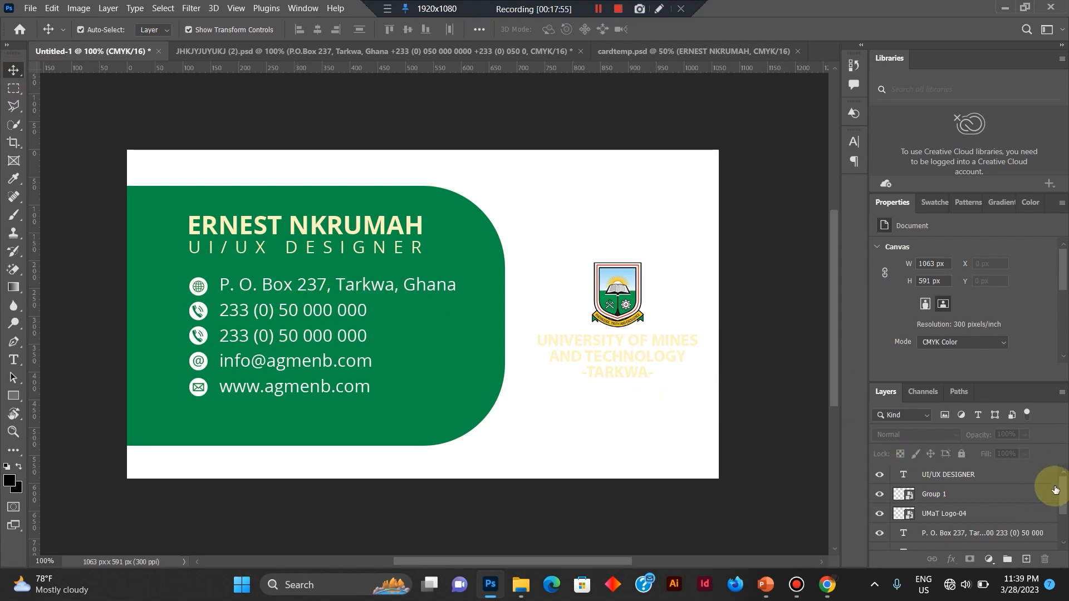
Add a Solid Color fill layer directly above the Background, using a darker shade of the green sampled from the rounded shape.
left_click_drag(1066, 498, 1062, 551)
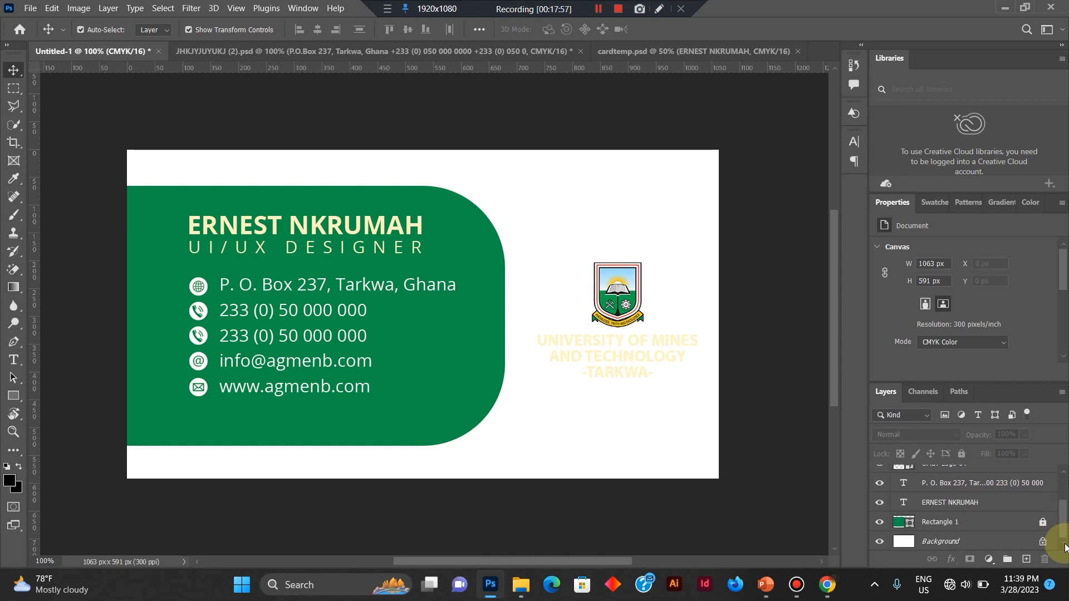
left_click(931, 539)
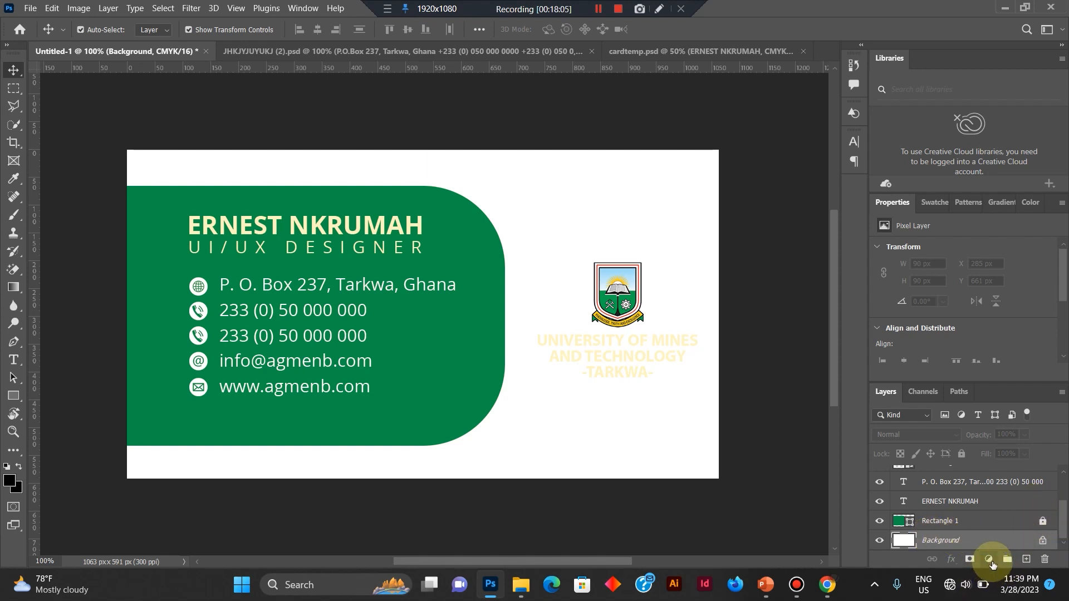
left_click(990, 561)
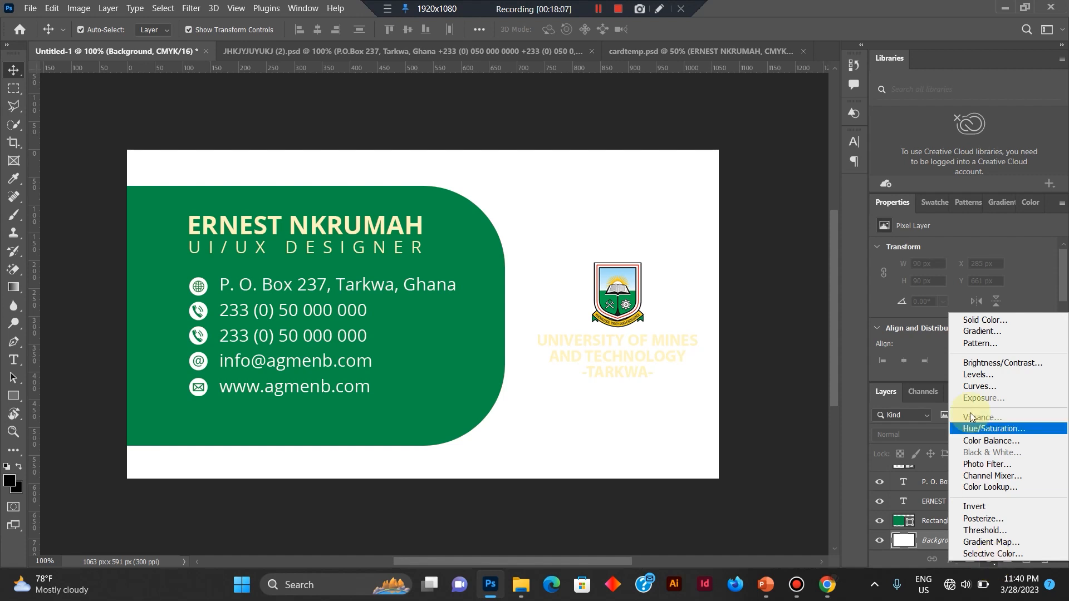
left_click(994, 320)
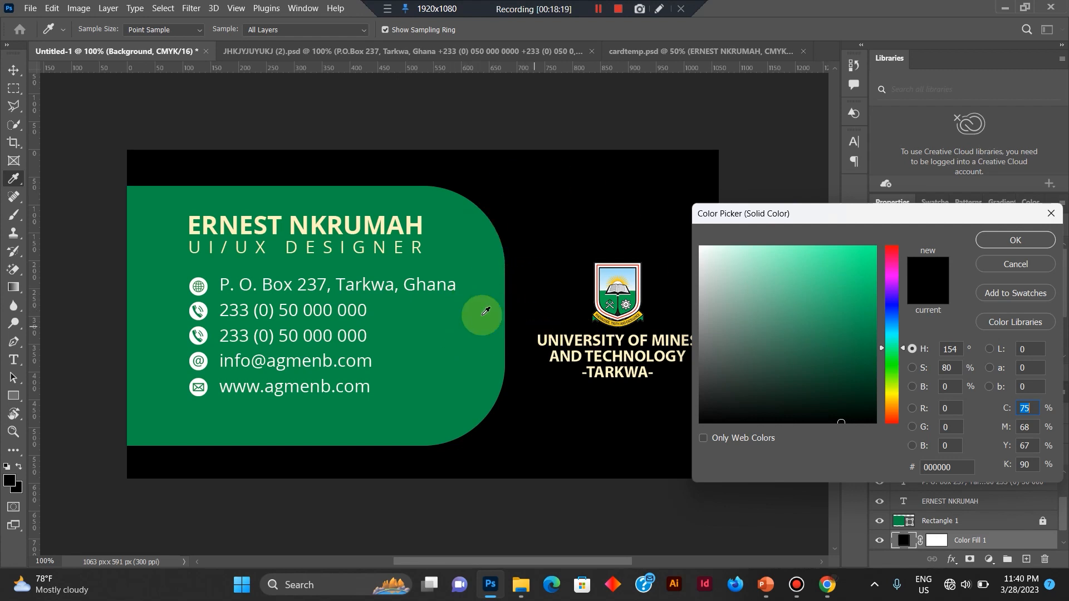
left_click(468, 326)
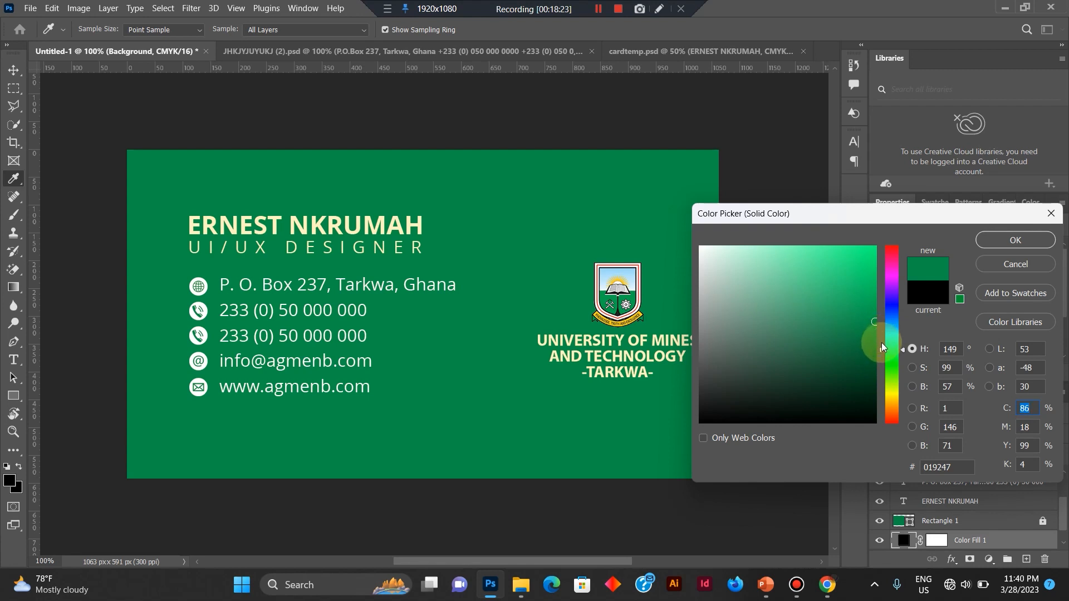
mouse_move(873, 325)
left_mouse_down()
mouse_move(879, 378)
mouse_move(885, 367)
left_mouse_up()
key("Return")
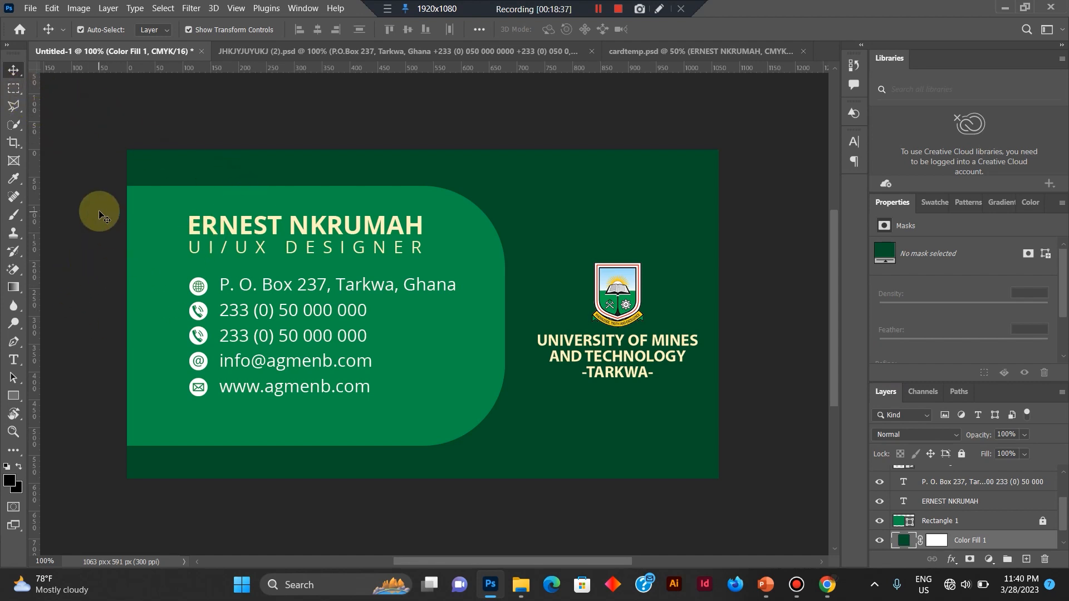
Select the name, job title, icons and contact text together, nudge them down to centre them vertically in the green shape, and deselect.
left_click_drag(99, 213, 242, 263)
left_click_drag(322, 278, 393, 401)
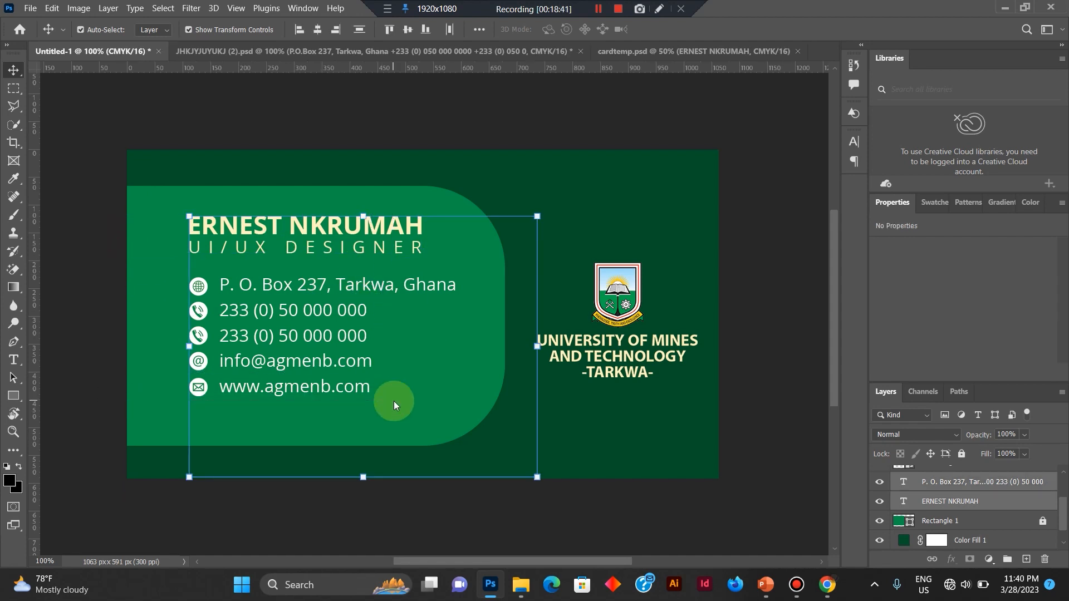
key("Down")
key("Down")
key("Down")
key("Down")
key("Down")
key("Down")
key("Down")
key("Down")
key("Down")
key("Down")
key("Down")
key("Down")
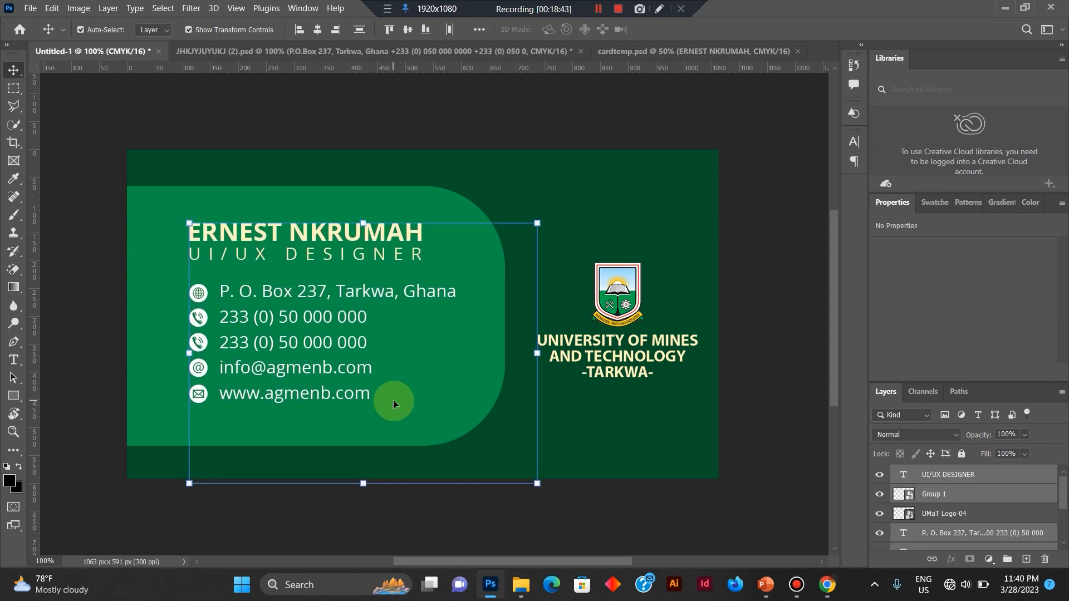
key("Down")
key("Down")
key("Down")
key("Down")
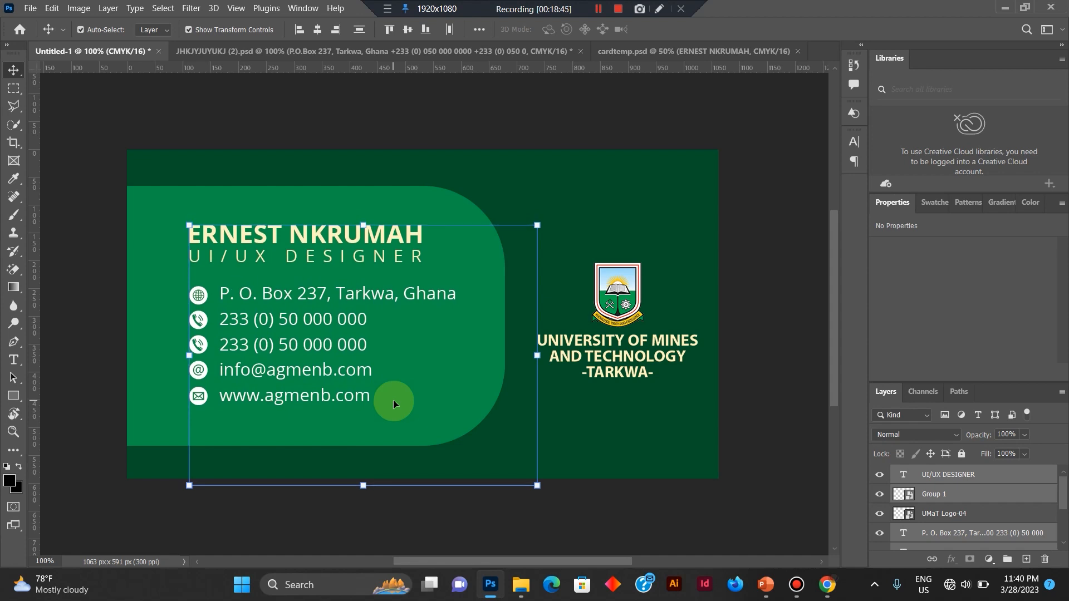
key("Down")
key("Down")
key("Down")
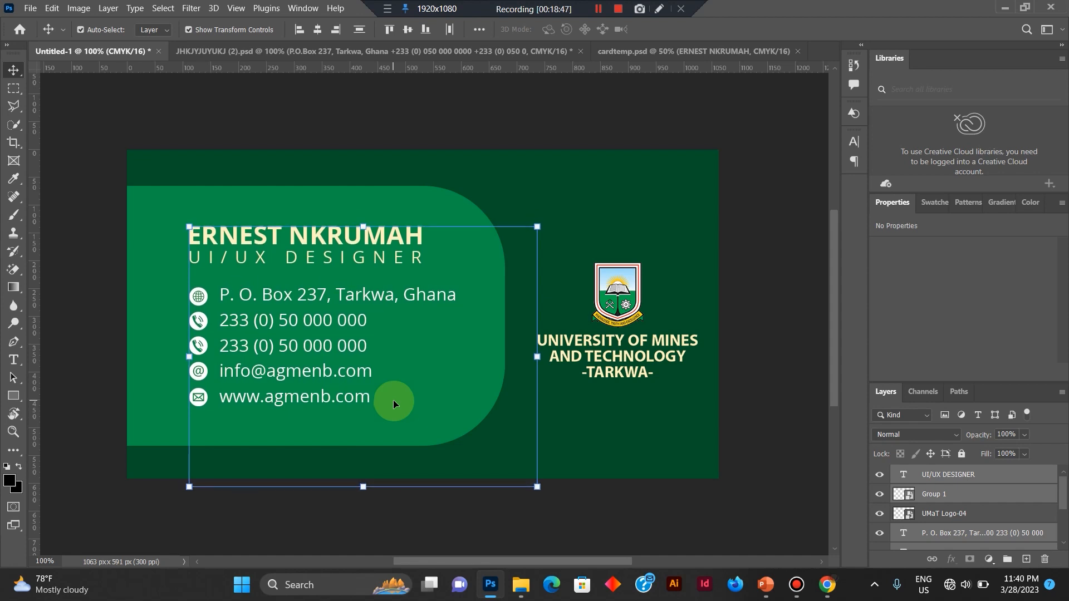
key("Down")
key("Down")
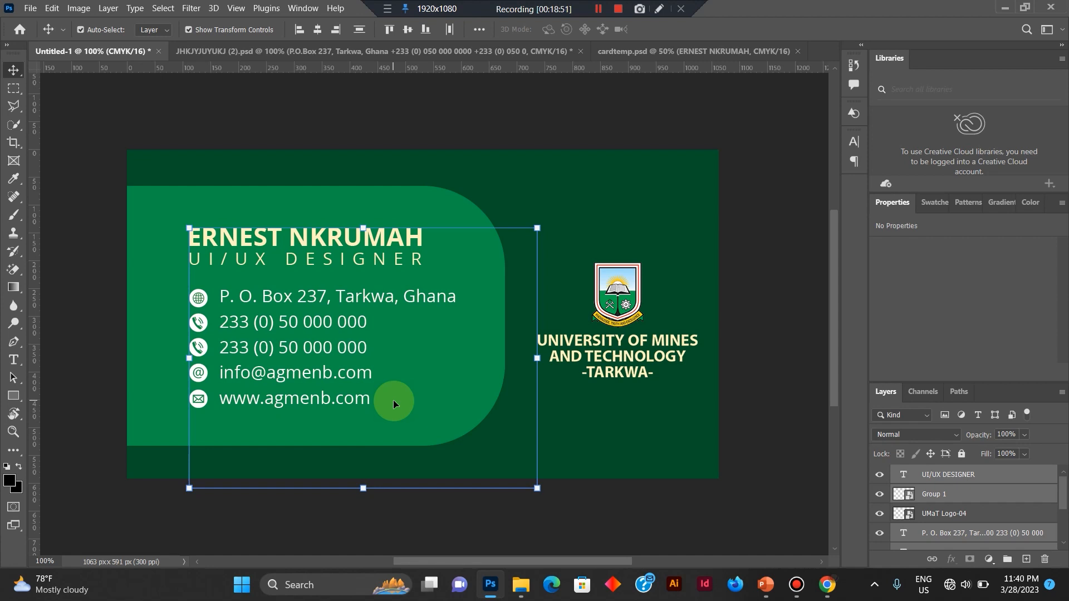
left_click(794, 266)
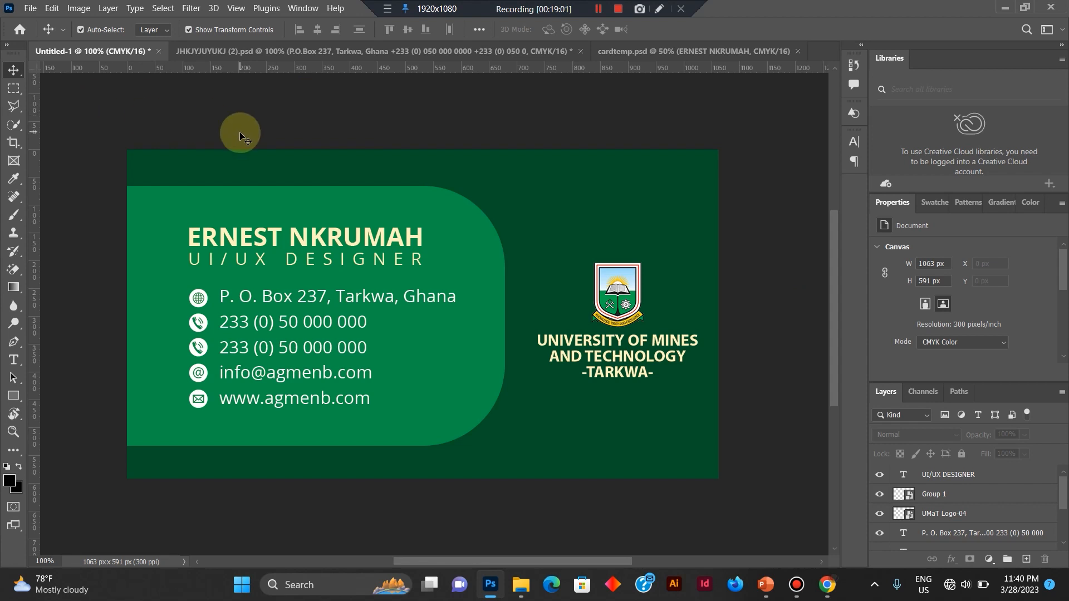
Begin saving the business card as a Photoshop PSD file in the UMaT folder.
left_click(33, 9)
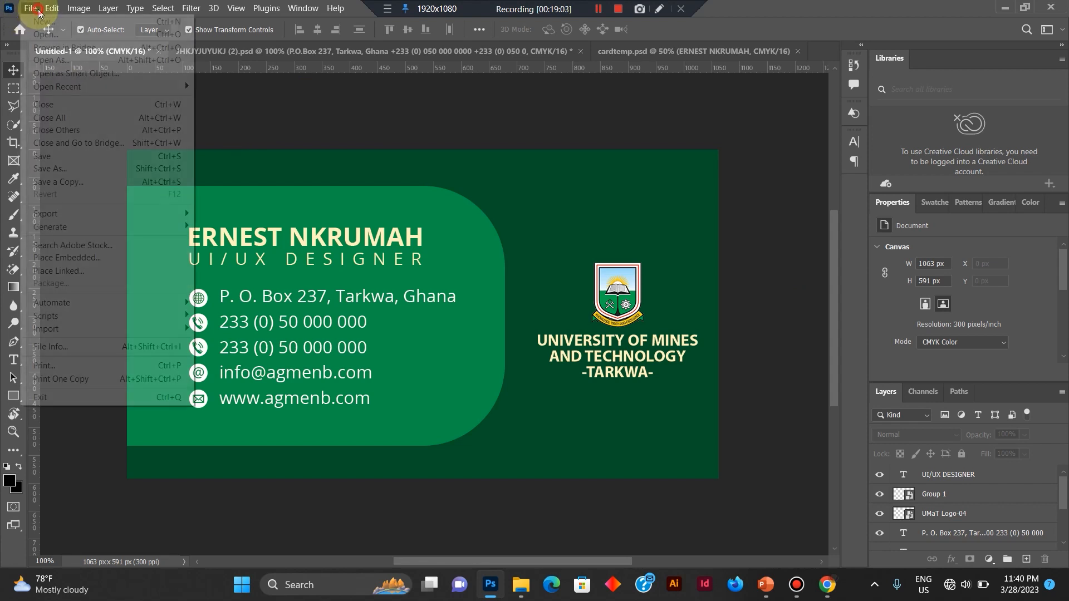
left_click(57, 166)
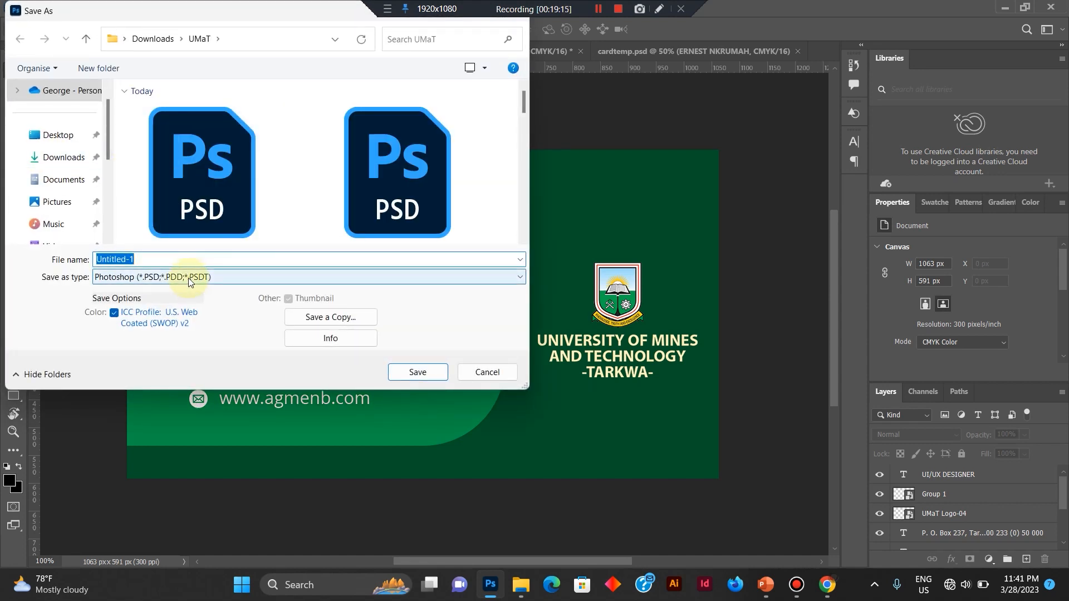
left_click(190, 282)
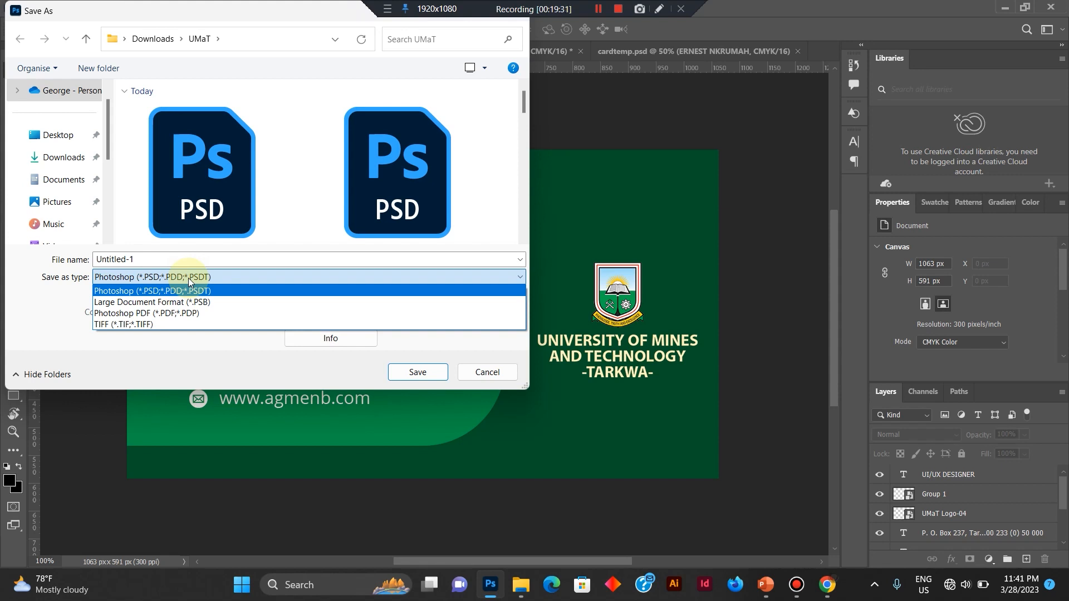
left_click(134, 291)
double_click(155, 259)
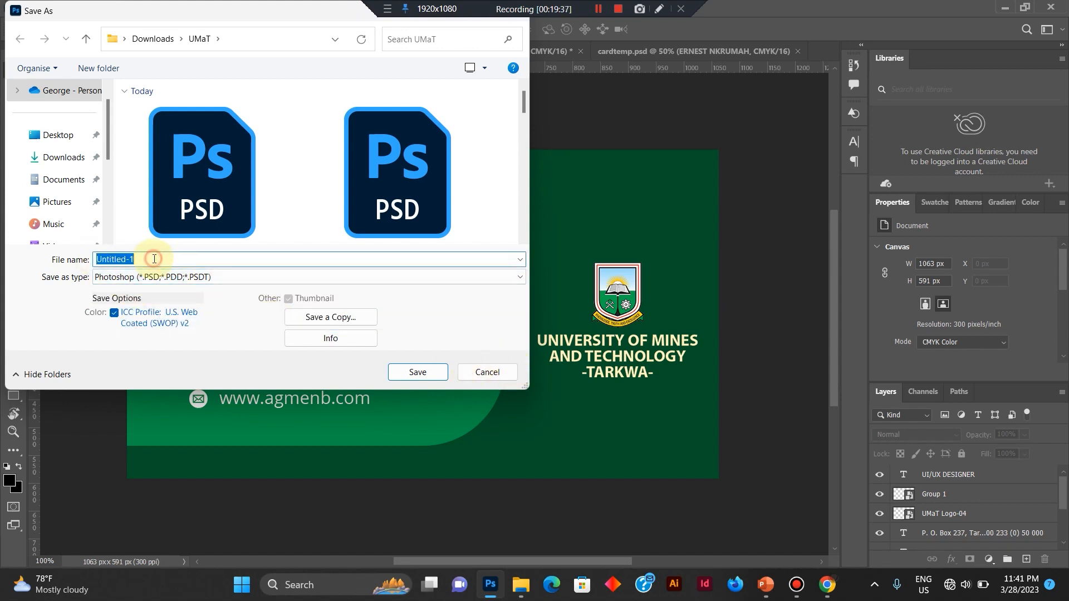
left_click(108, 179)
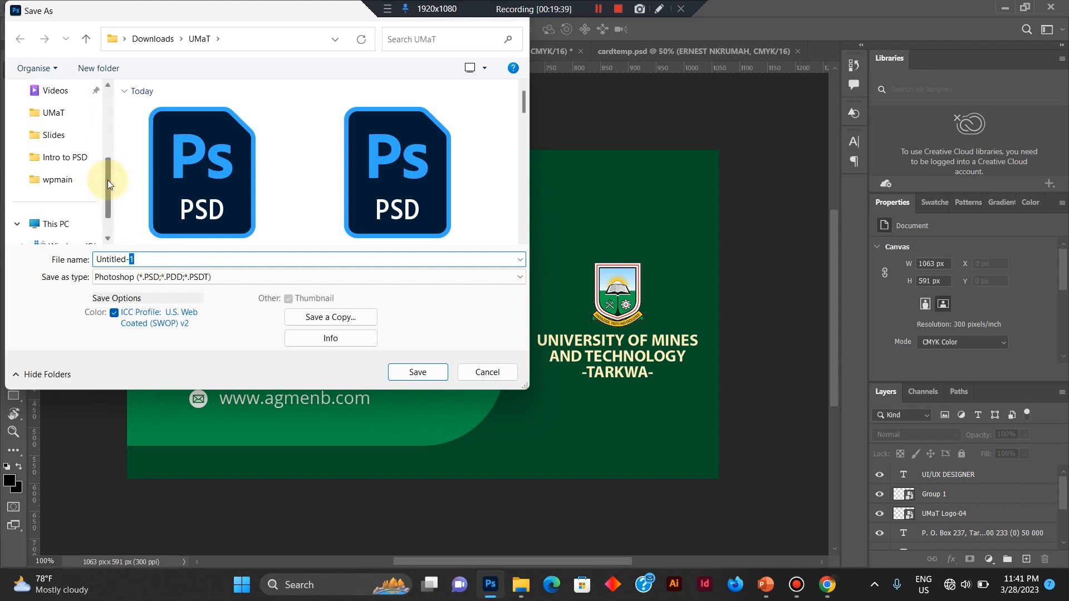
left_click(108, 135)
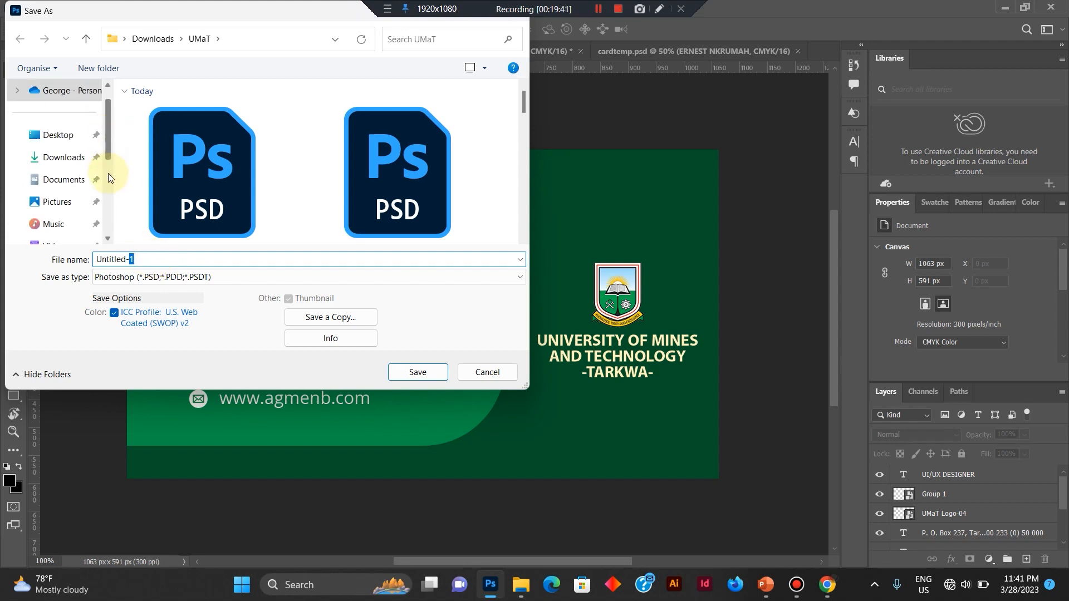
left_click(109, 214)
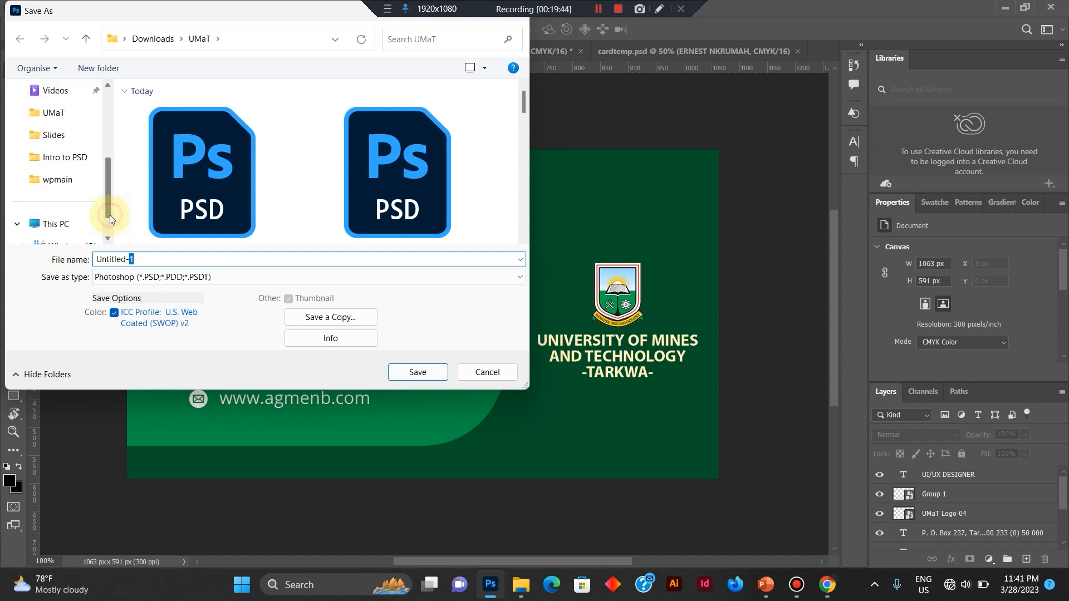
left_click(53, 112)
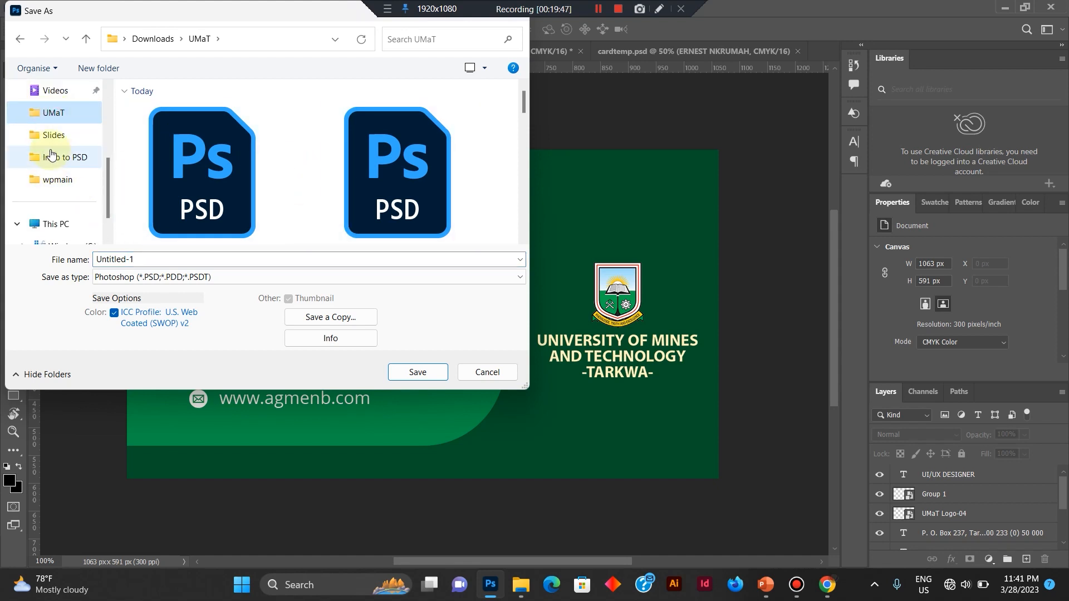
Name the file businessCard design1 and save it.
left_click(126, 258)
type("carsd")
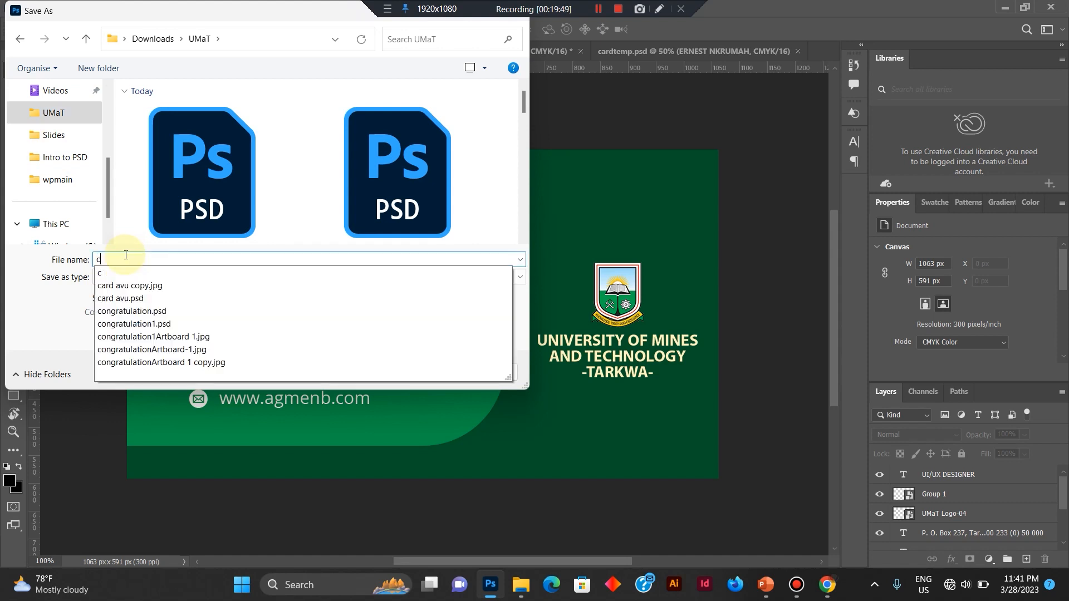
key("BackSpace")
key("BackSpace")
key("BackSpace")
key("BackSpace")
key("BackSpace")
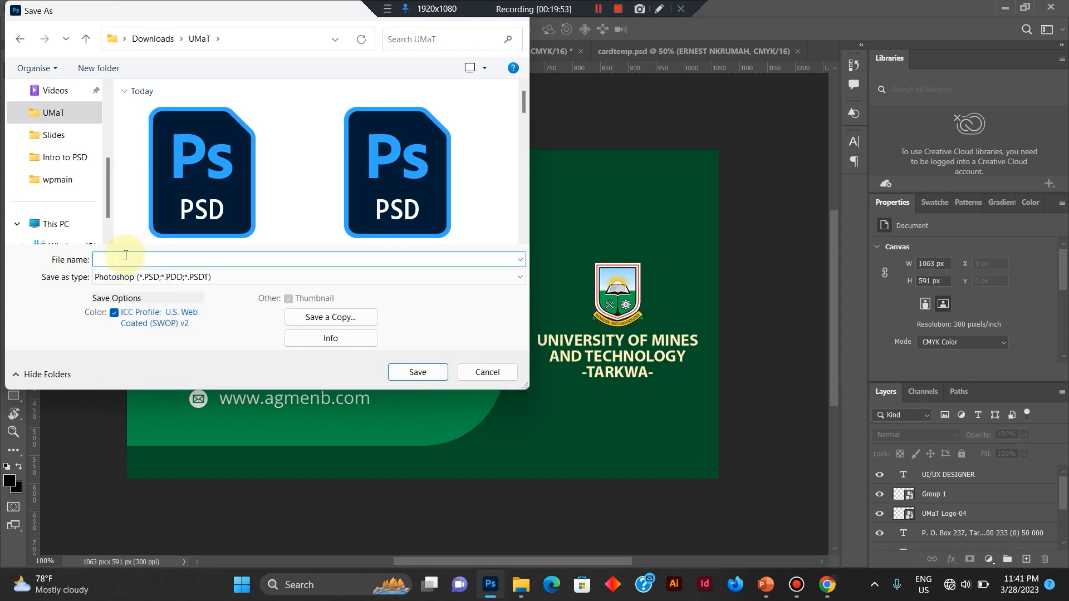
type("businessCard design1")
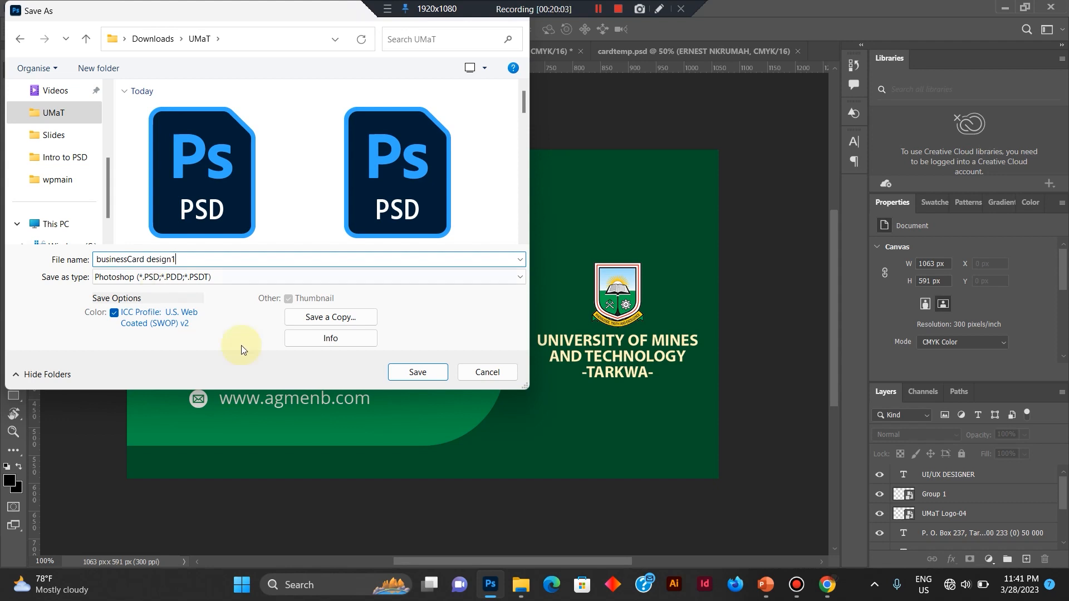
left_click(430, 373)
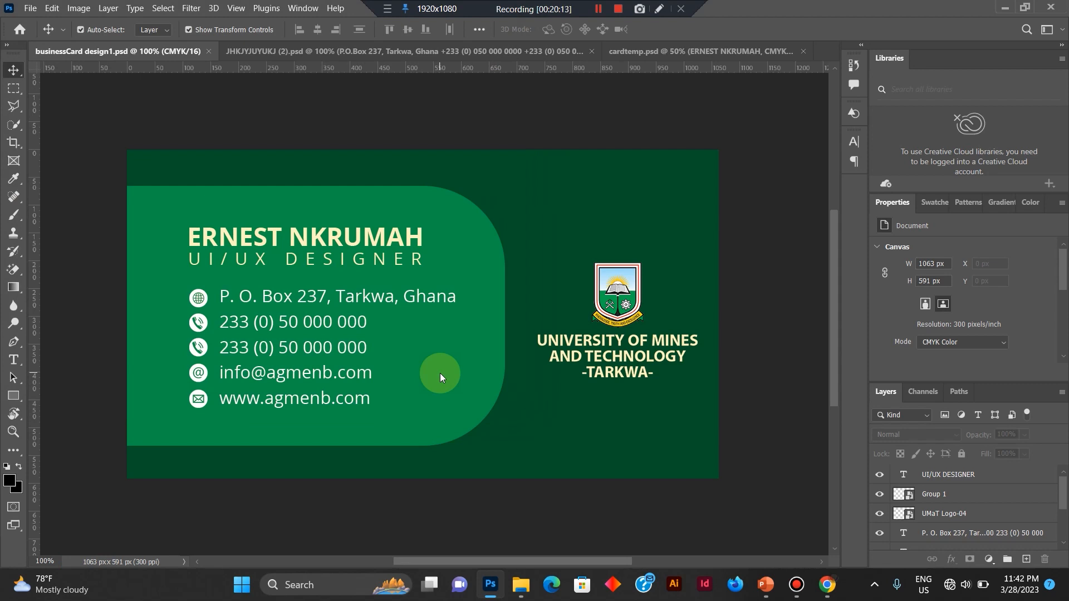
Save a JPEG copy of the card as businessCard design1 copy with quality 12 (Maximum) and the Baseline ("Standard") format.
left_click(30, 10)
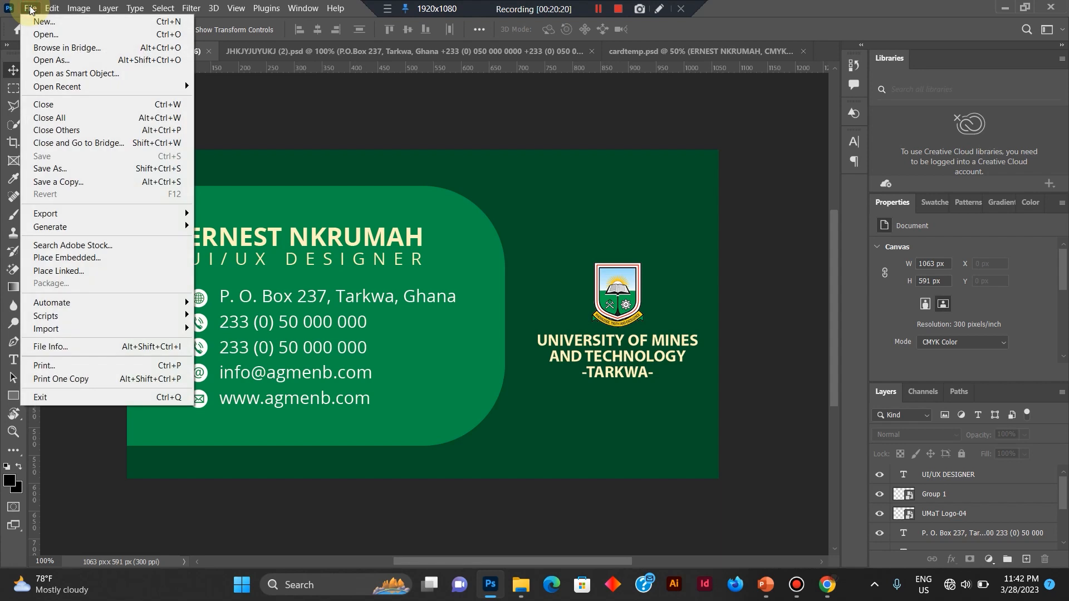
left_click(109, 186)
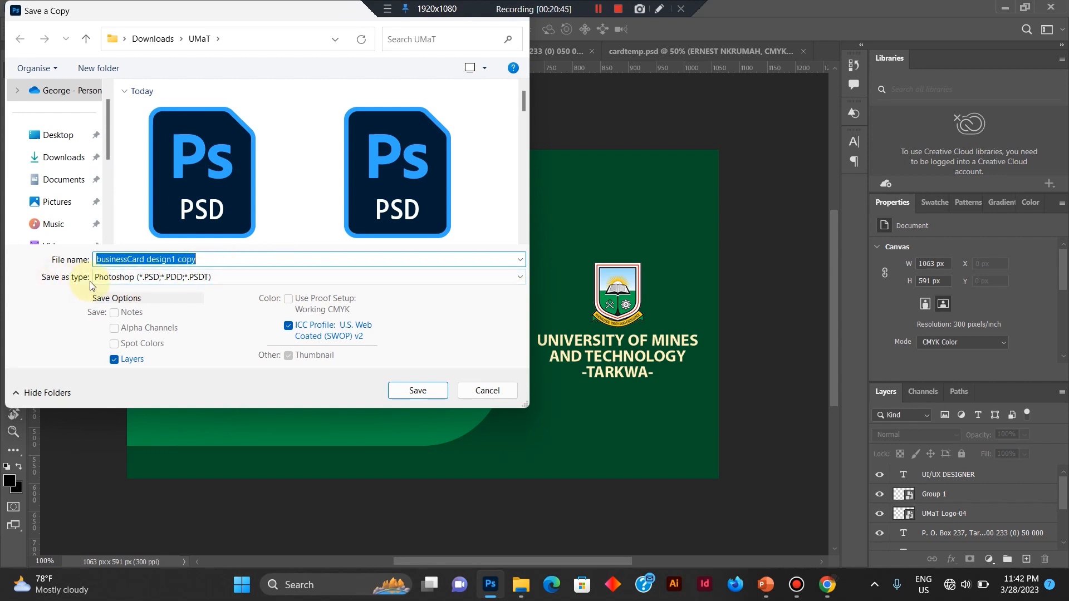
left_click(154, 283)
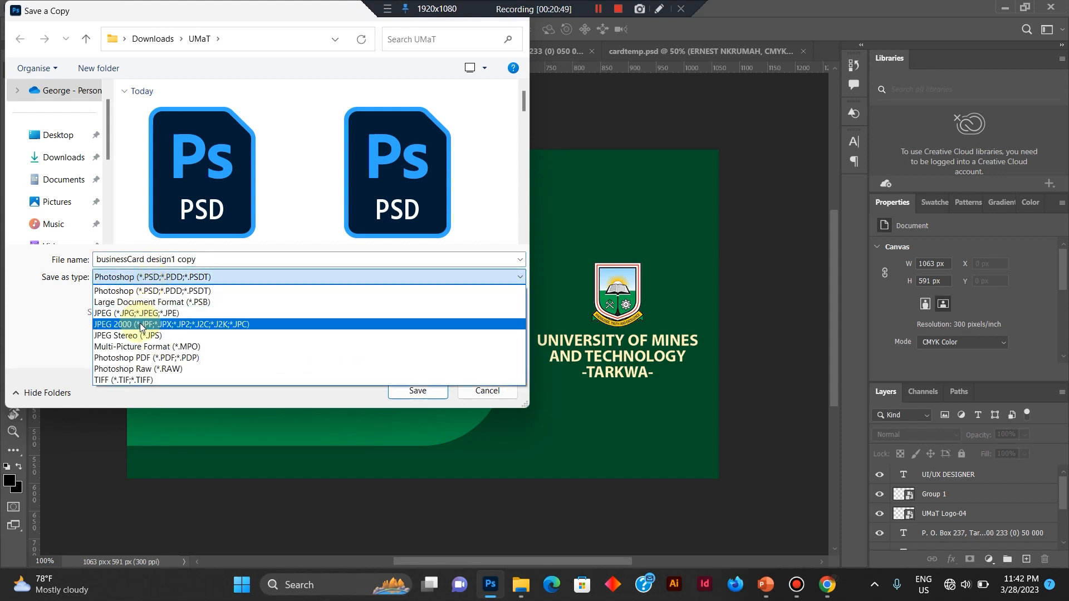
left_click(170, 315)
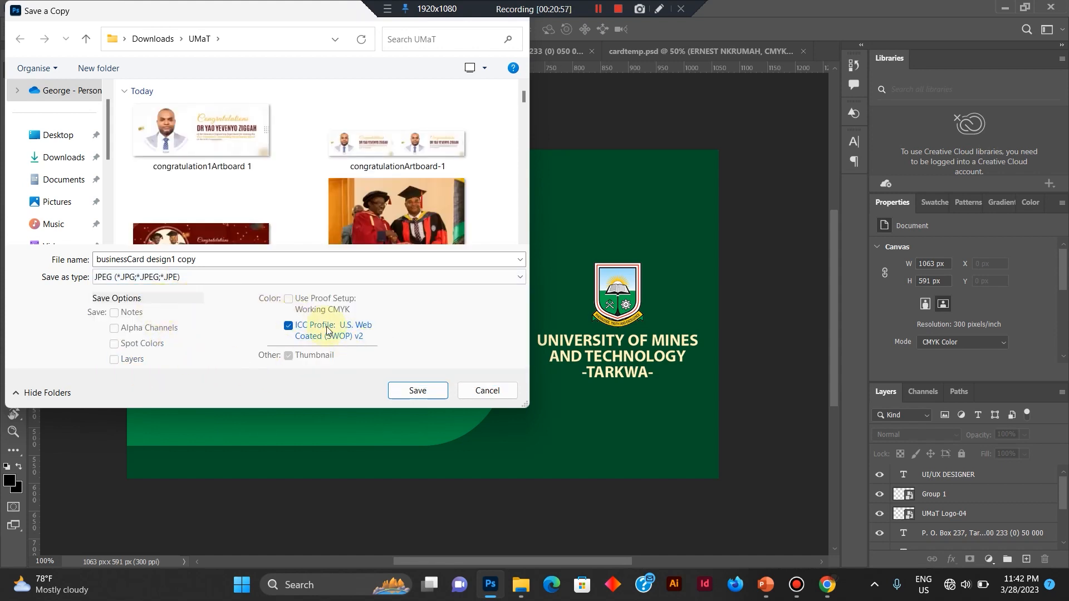
left_click(411, 393)
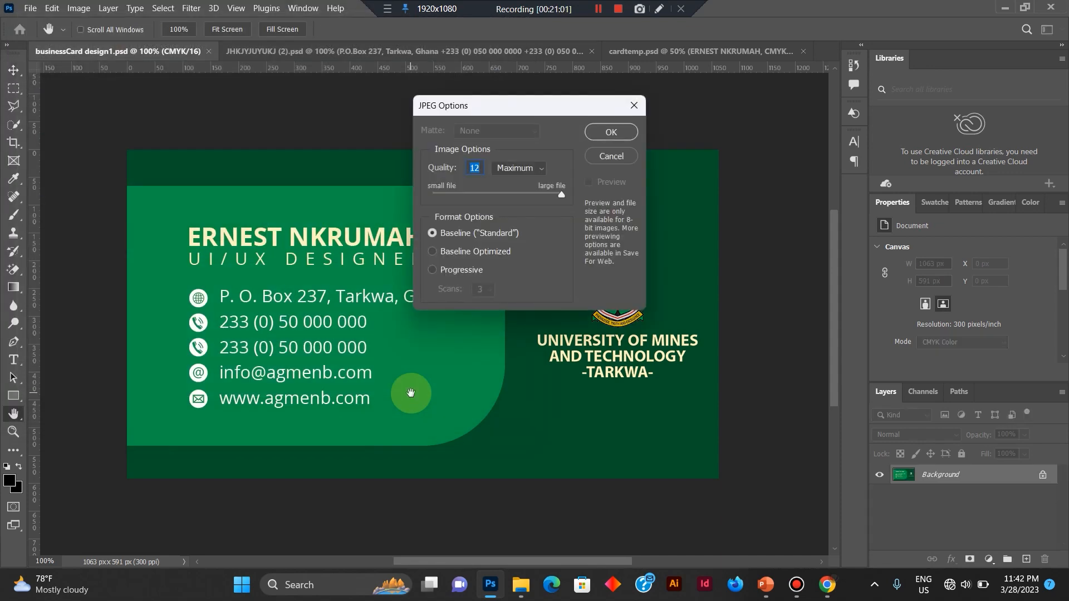
left_click(610, 137)
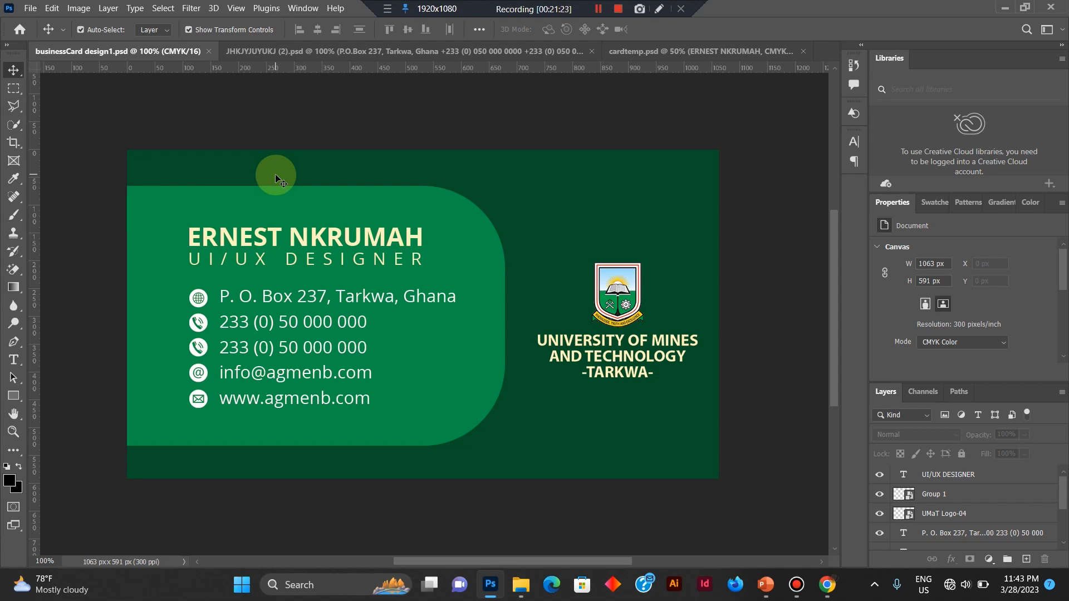
Convert the document to RGB Color without flattening the layers or rasterizing the smart objects.
left_click(77, 9)
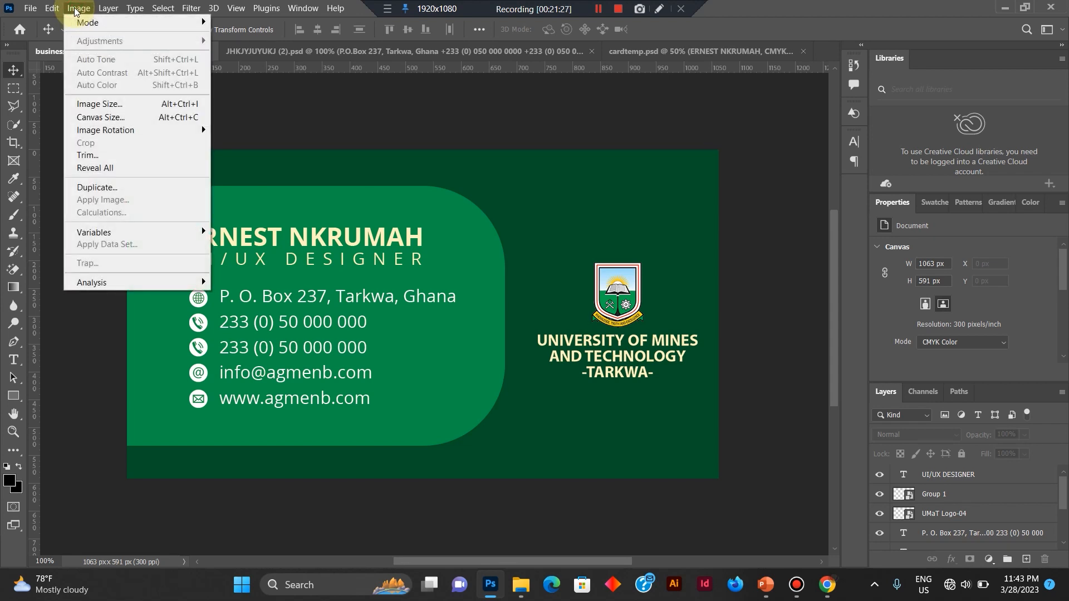
mouse_move(81, 29)
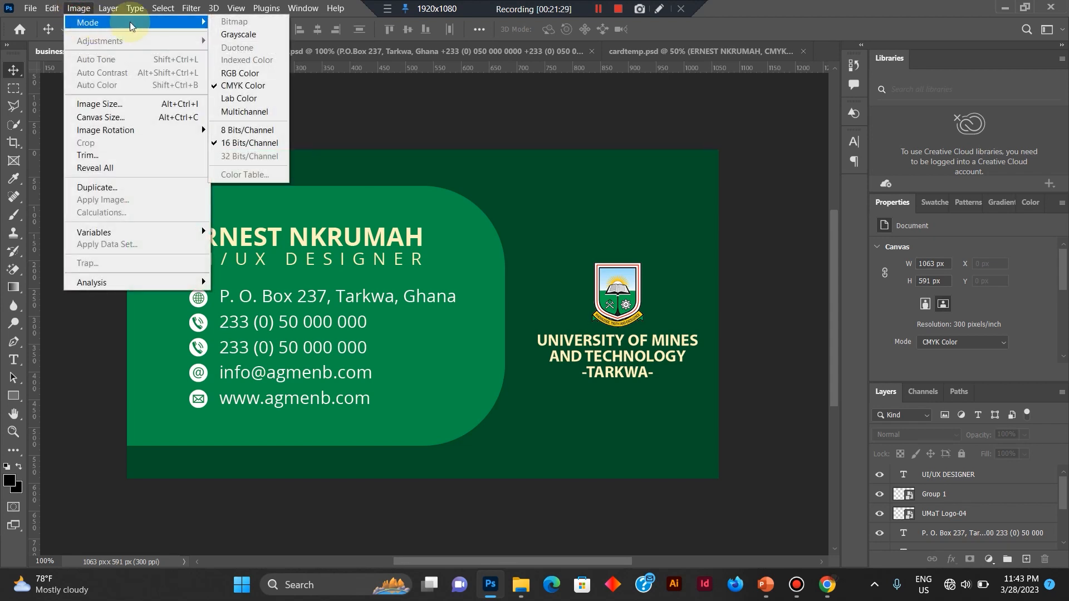
left_click(269, 74)
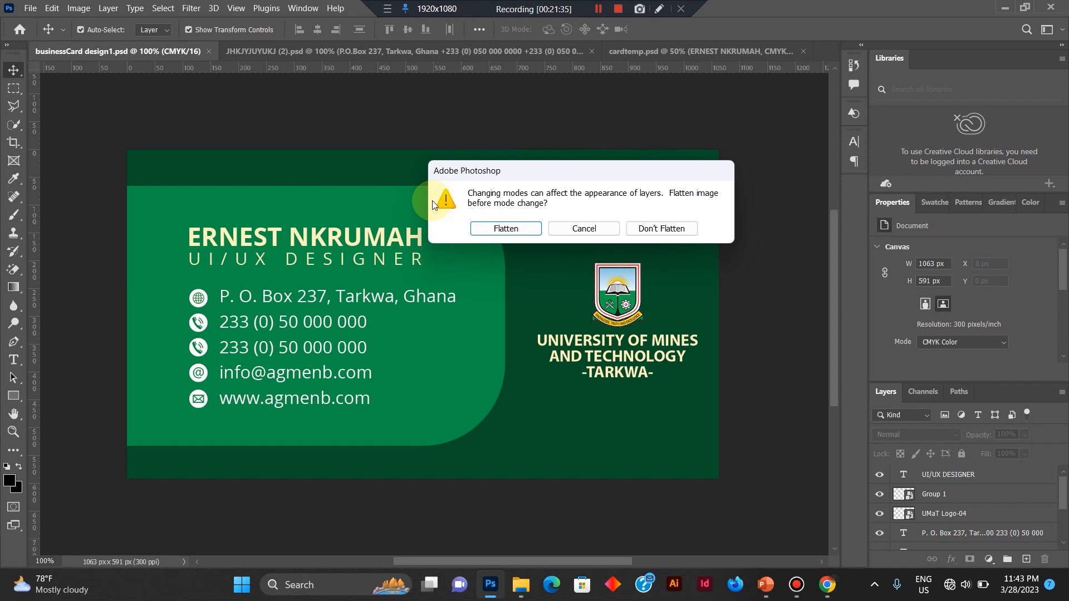
left_click(668, 229)
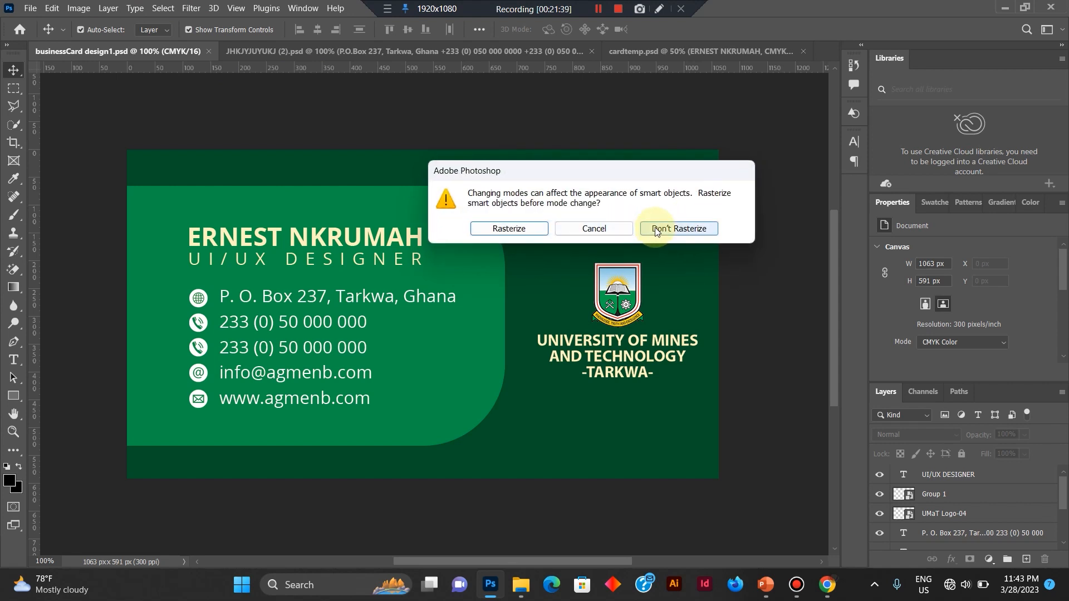
left_click(656, 230)
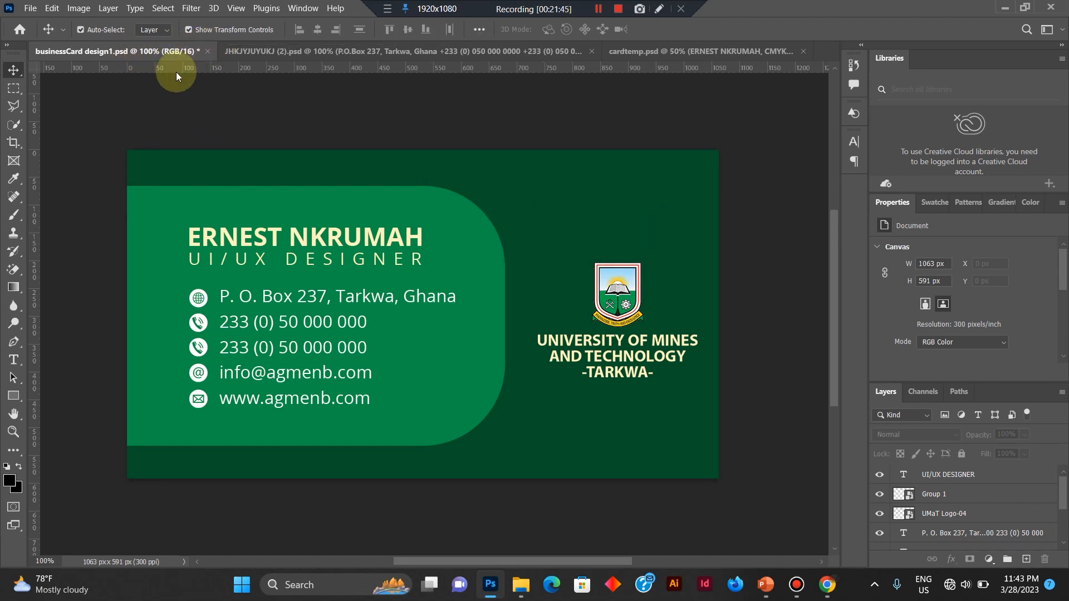
key("ctrl+s")
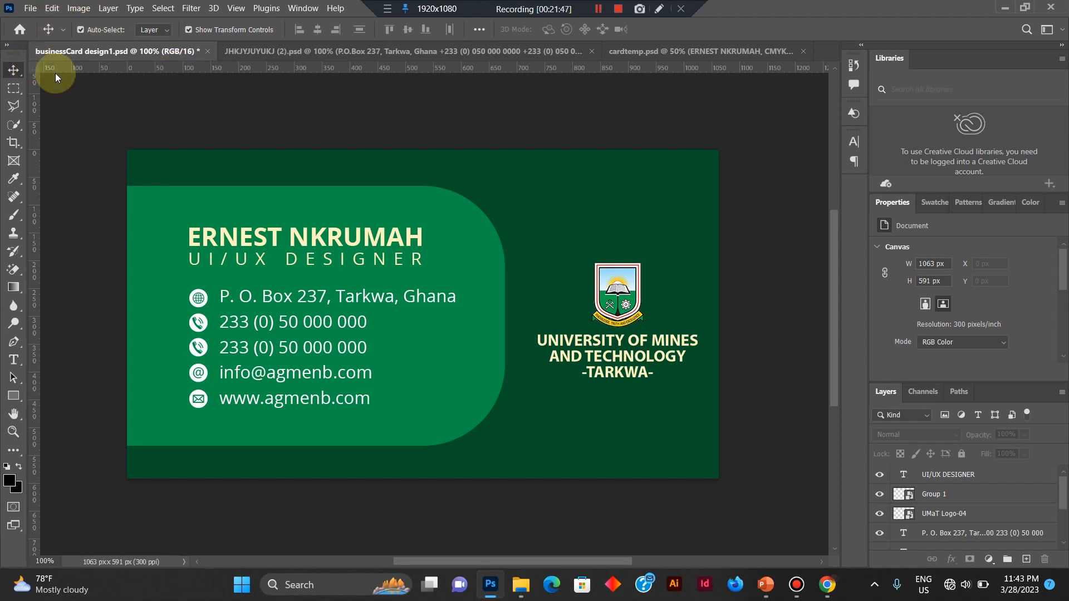
left_click(31, 9)
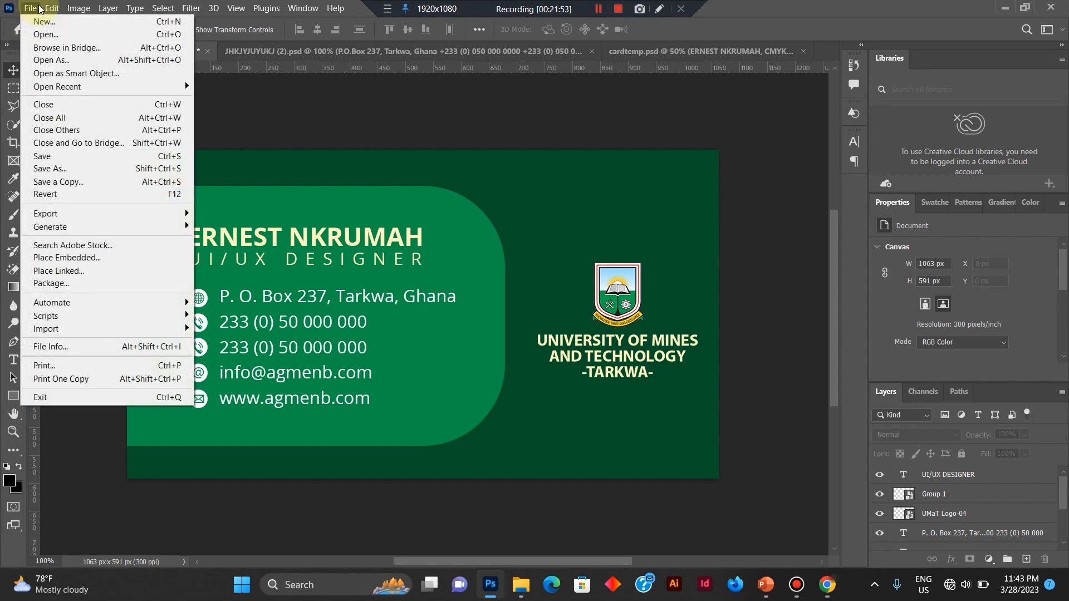
mouse_move(118, 216)
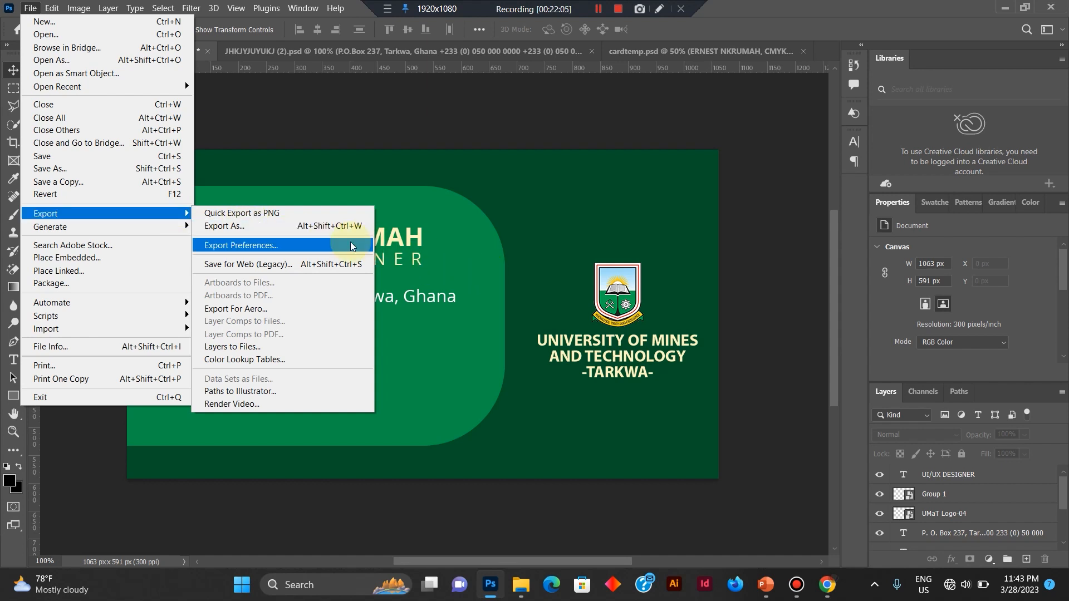
left_click(319, 267)
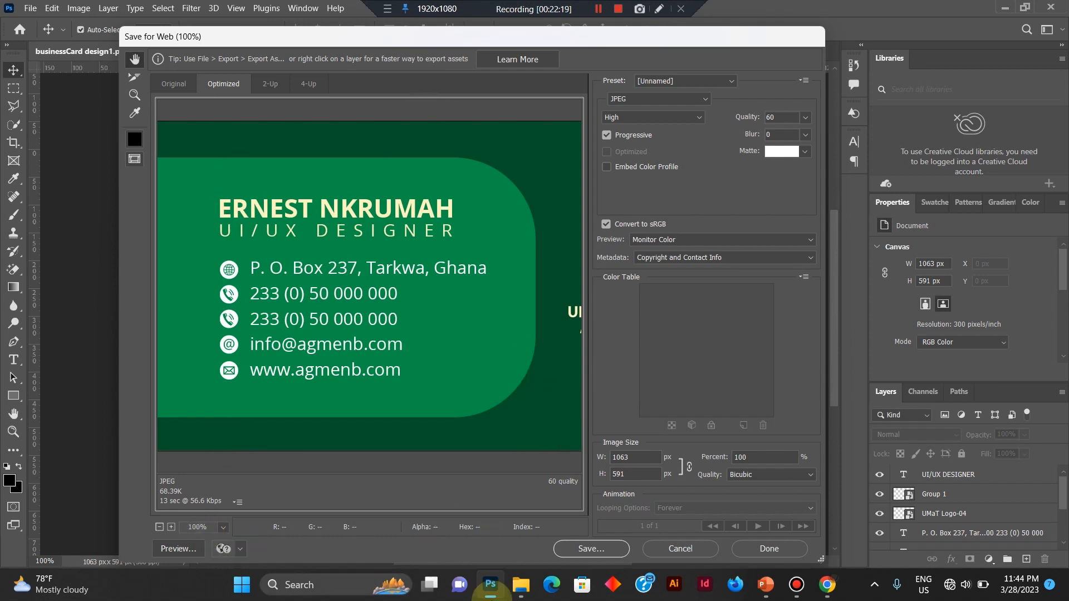
left_click(591, 549)
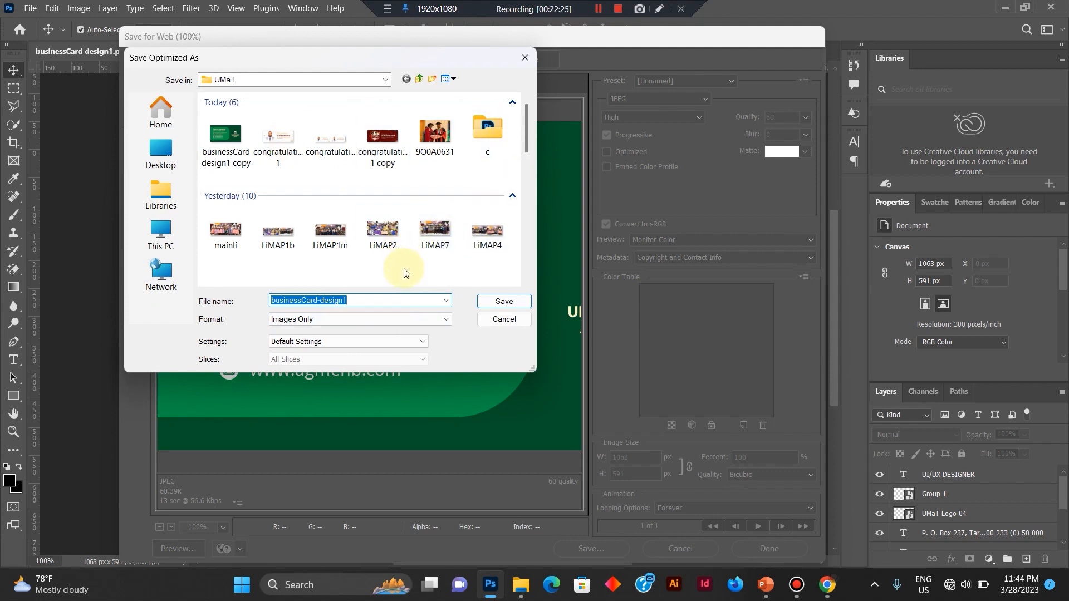
left_click(504, 319)
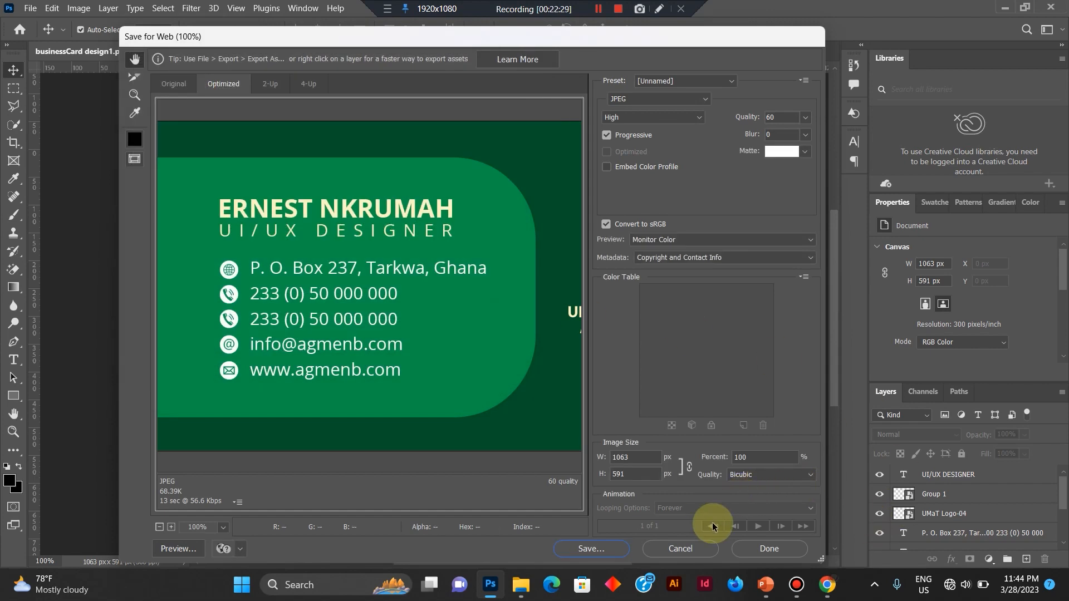
left_click(696, 547)
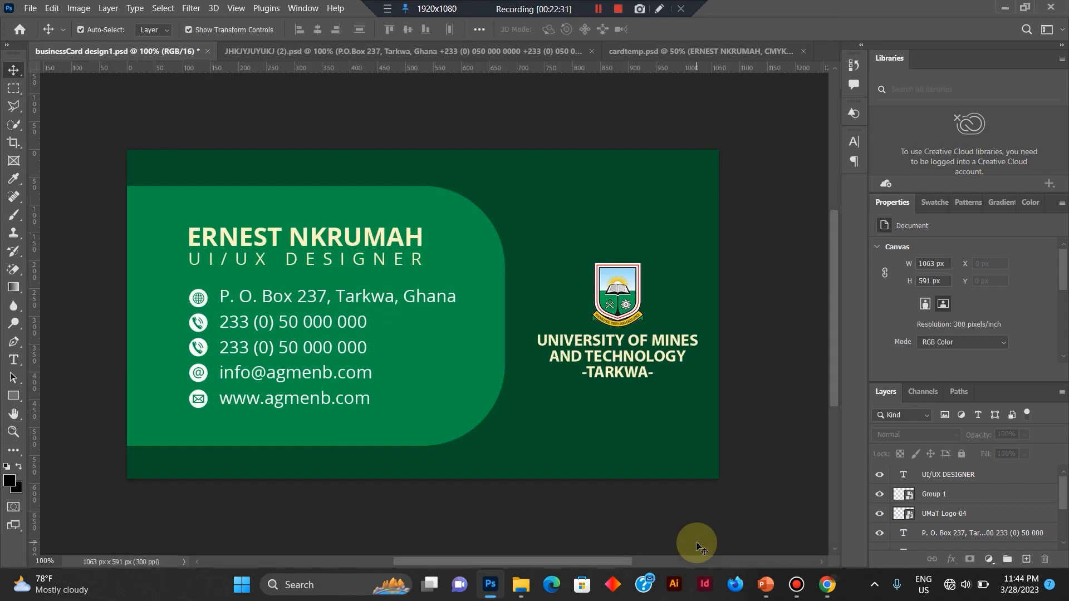